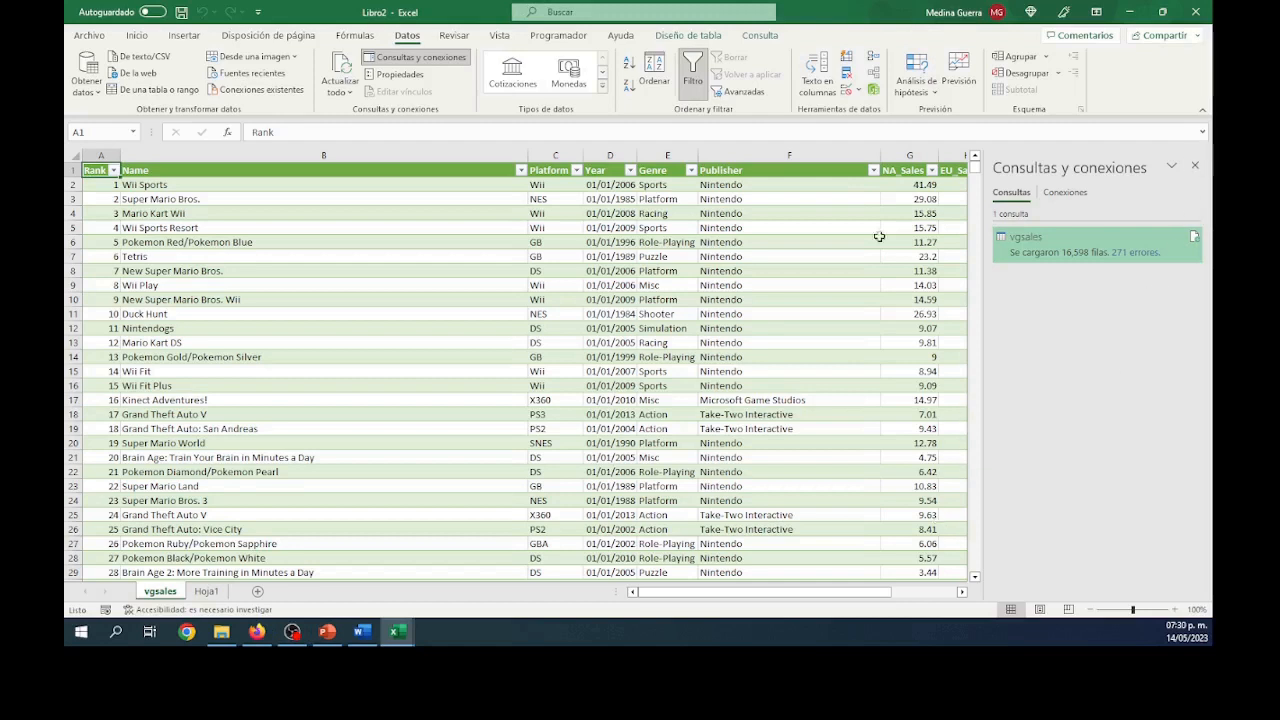
# Select the whole vgsales table from A1 and insert a pivot table based on Tabla_vgsales in a new worksheet
pyautogui.hotkey('ctrl', 'shift', 'Right')
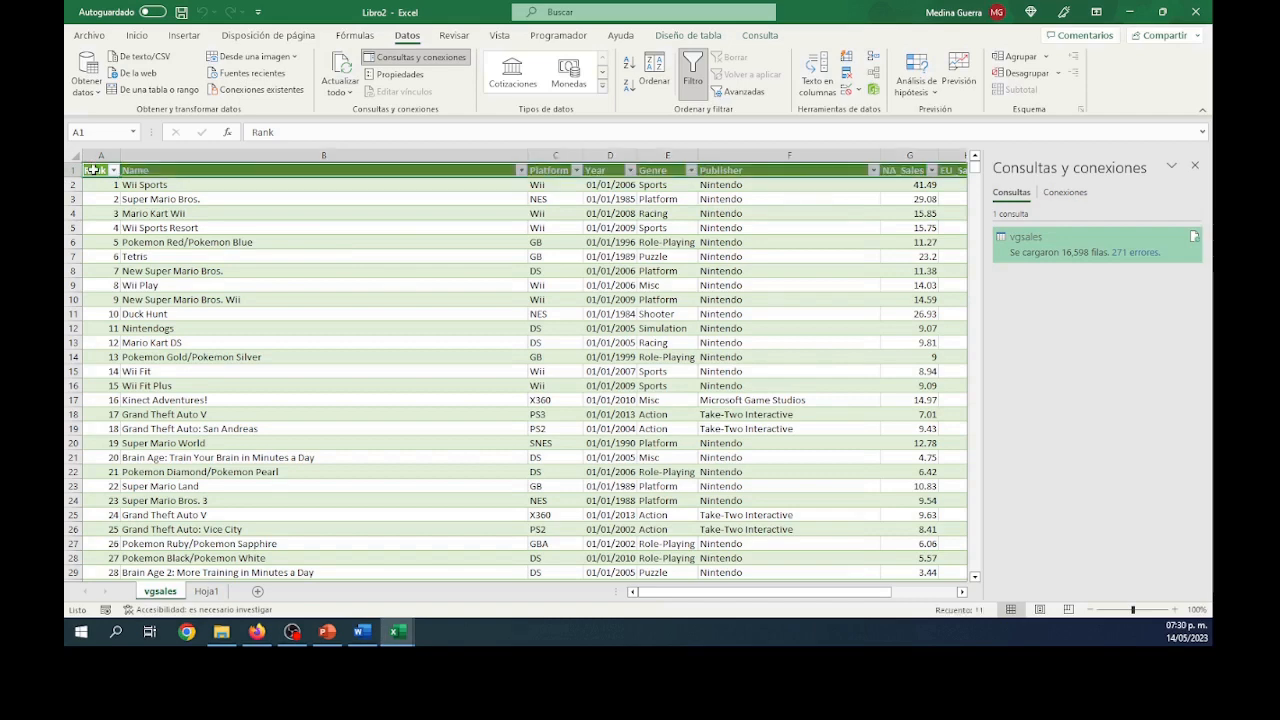
pyautogui.hotkey('ctrl', 'shift', 'Down')
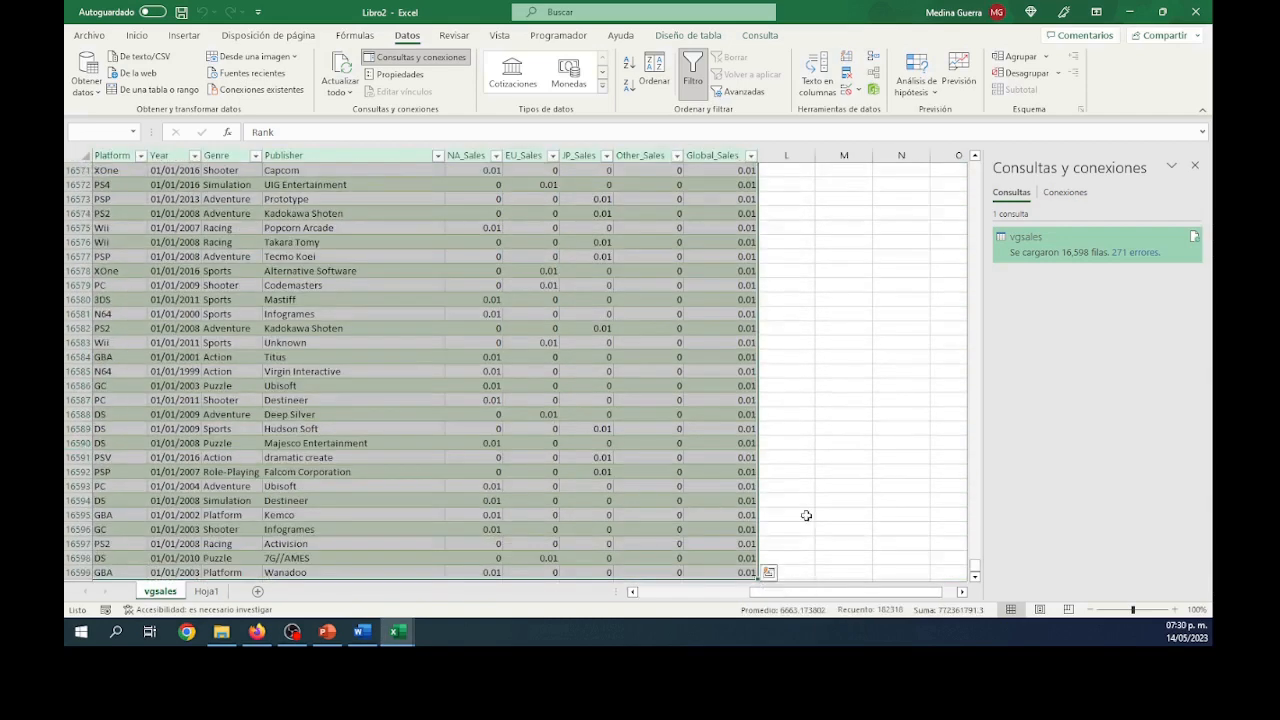
pyautogui.moveTo(798, 591); pyautogui.dragTo(566, 579)
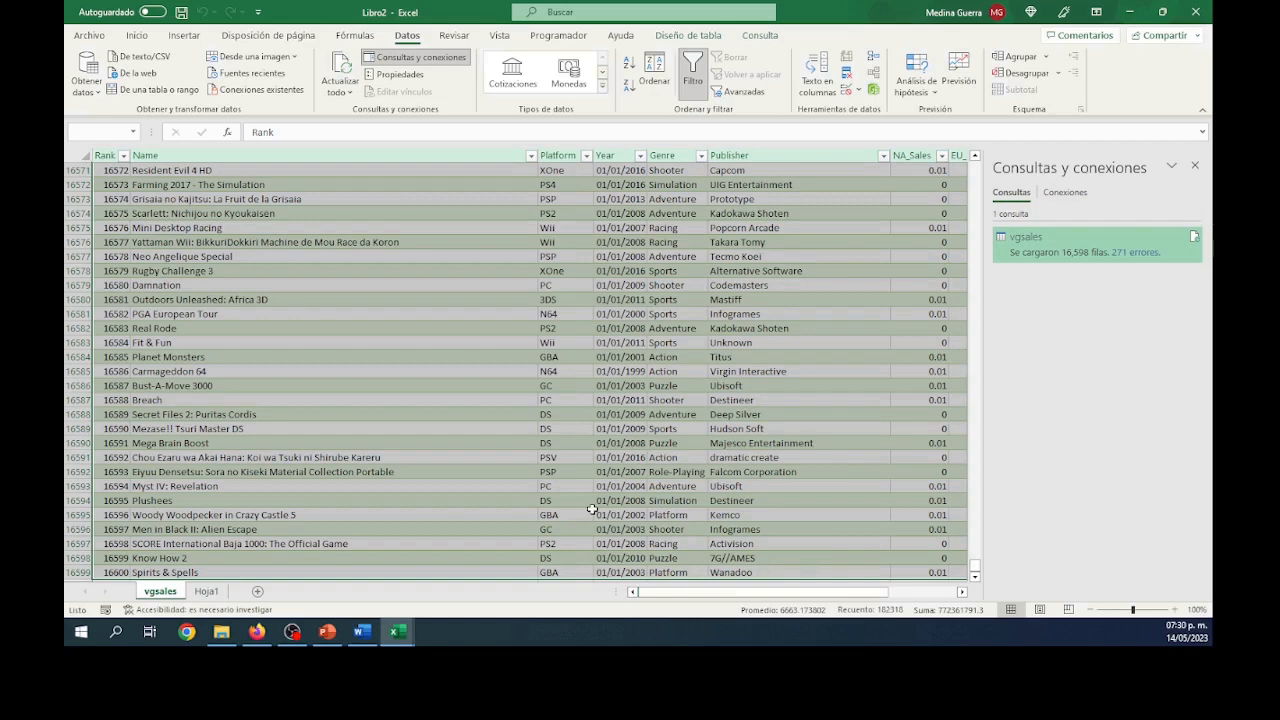
pyautogui.scroll(7, 592, 510)
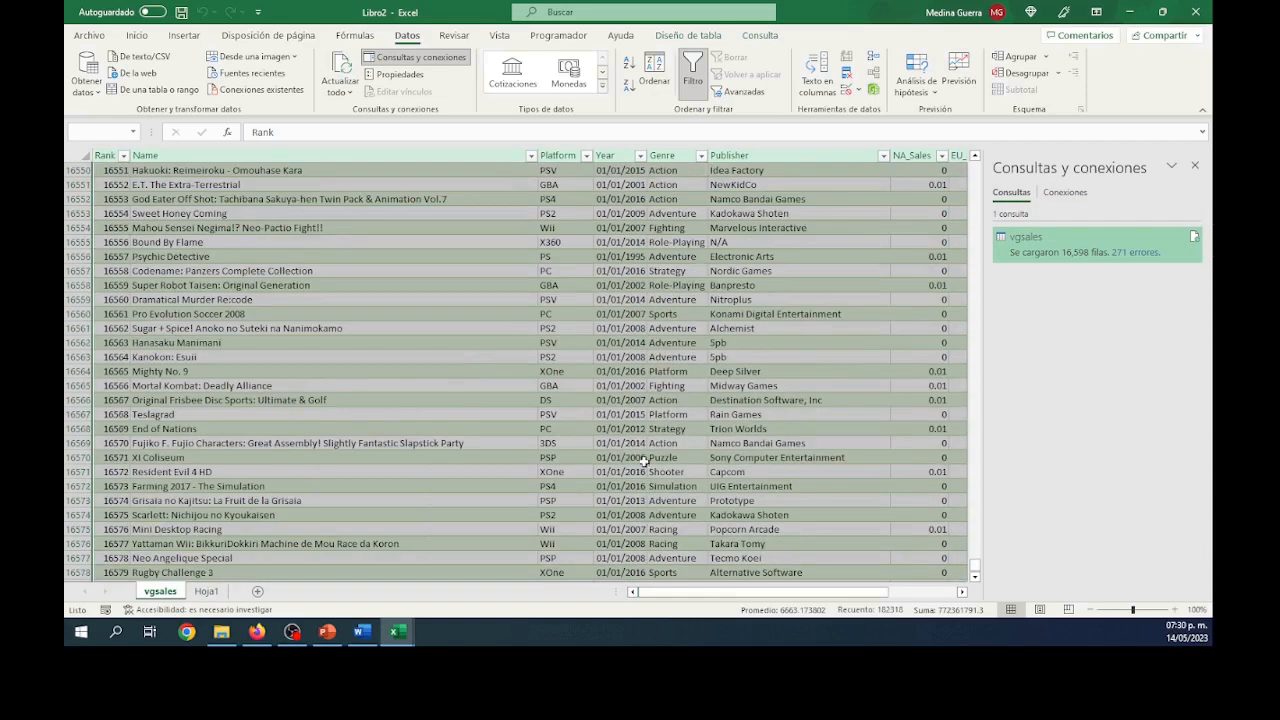
pyautogui.click(185, 36)
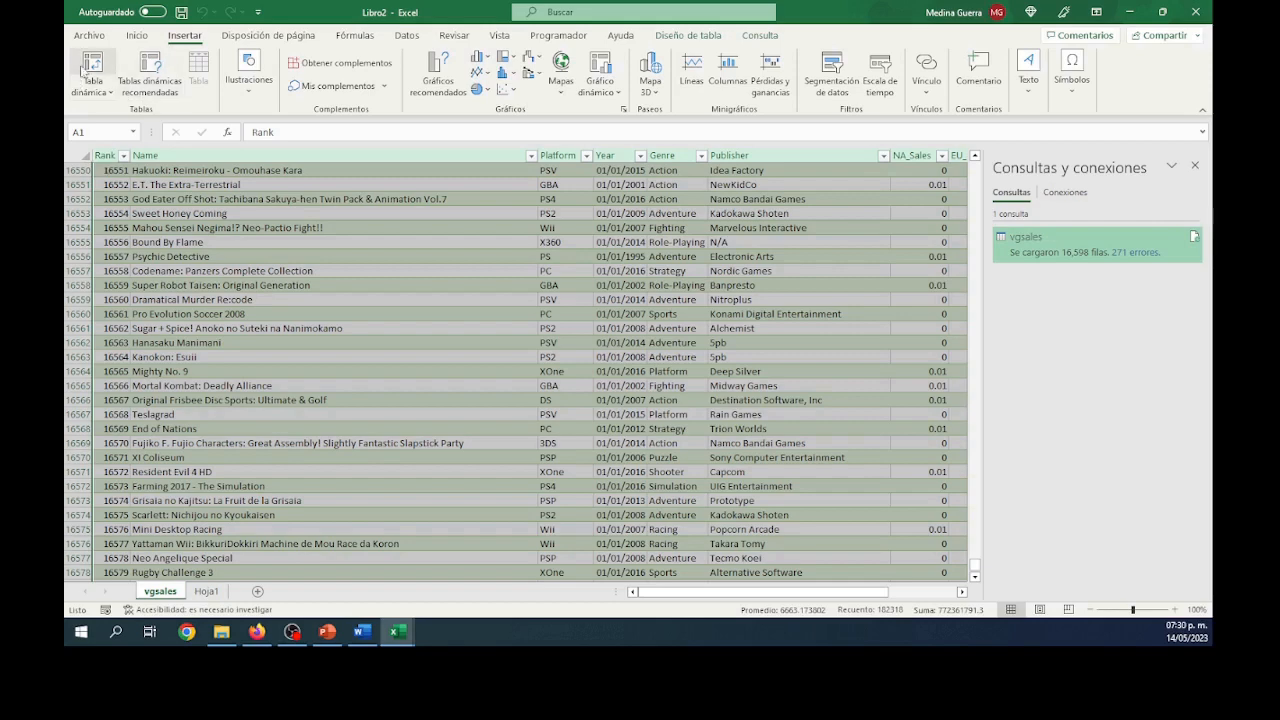
pyautogui.click(91, 65)
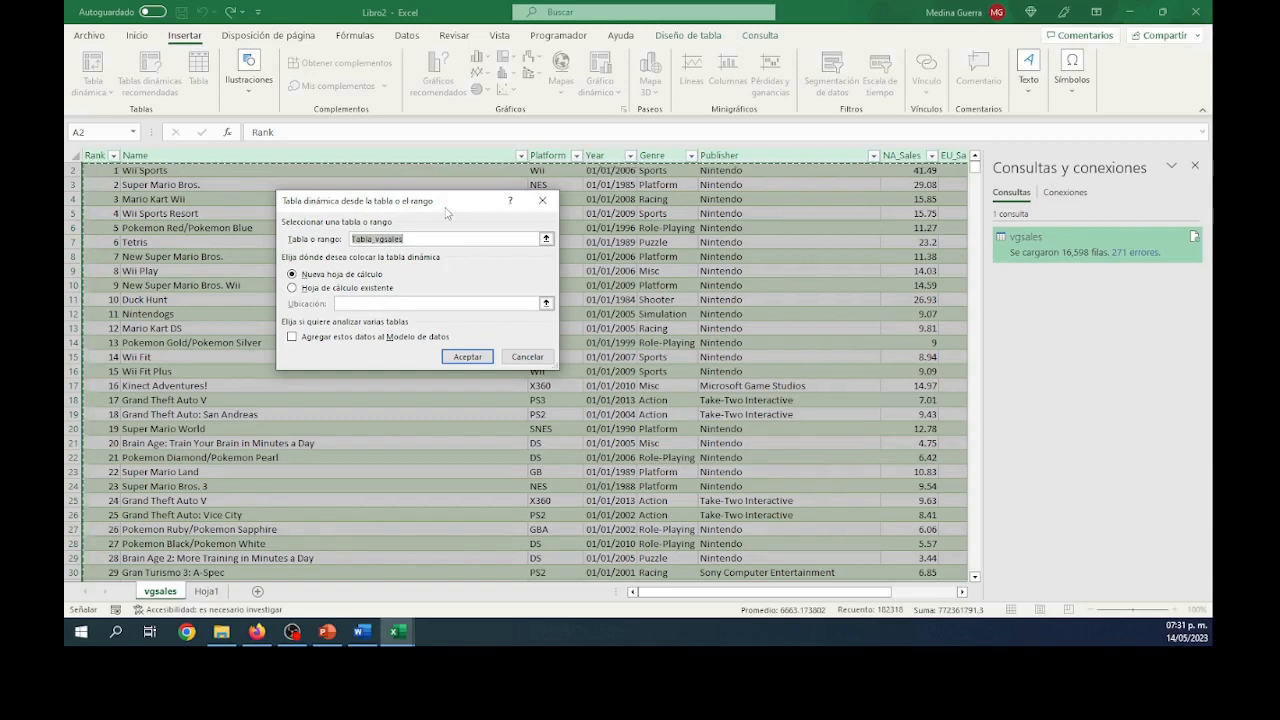
pyautogui.click(455, 357)
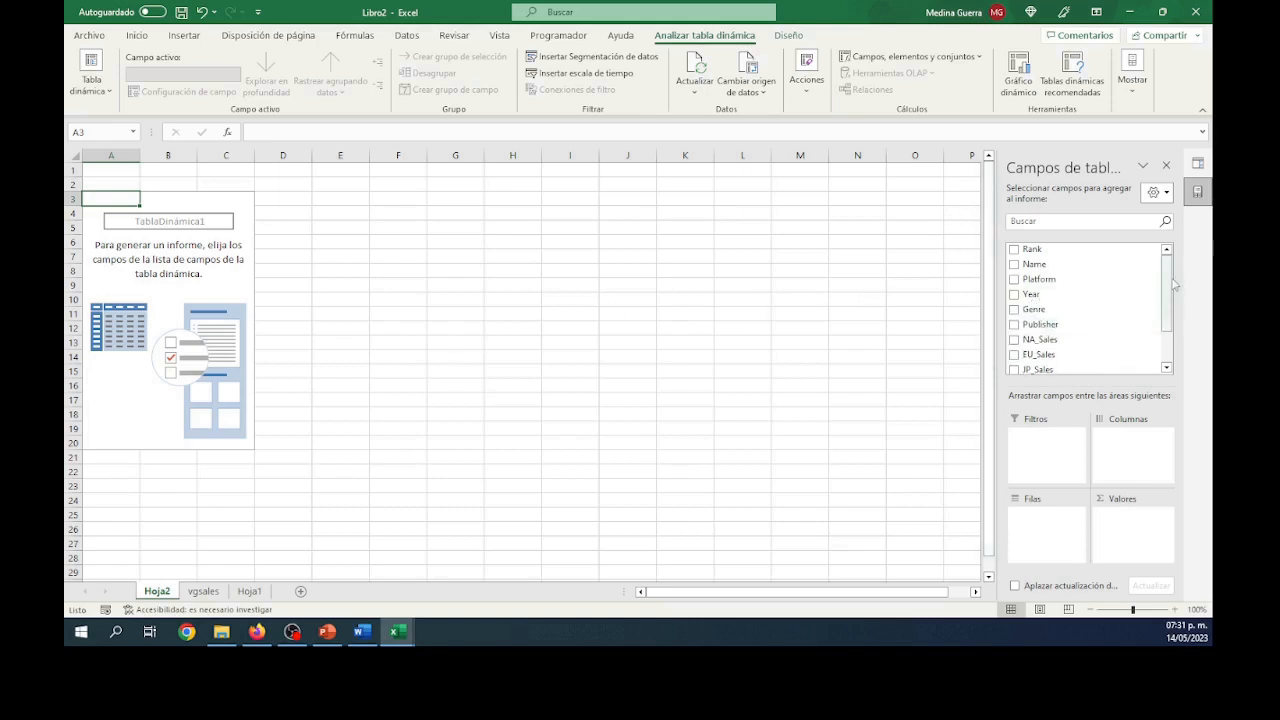
# Lay out the pivot table with Name as rows and NA_Sales, EU_Sales, JP_Sales, Other_Sales and Global_Sales as summed values
pyautogui.moveTo(1167, 283); pyautogui.dragTo(1174, 257)
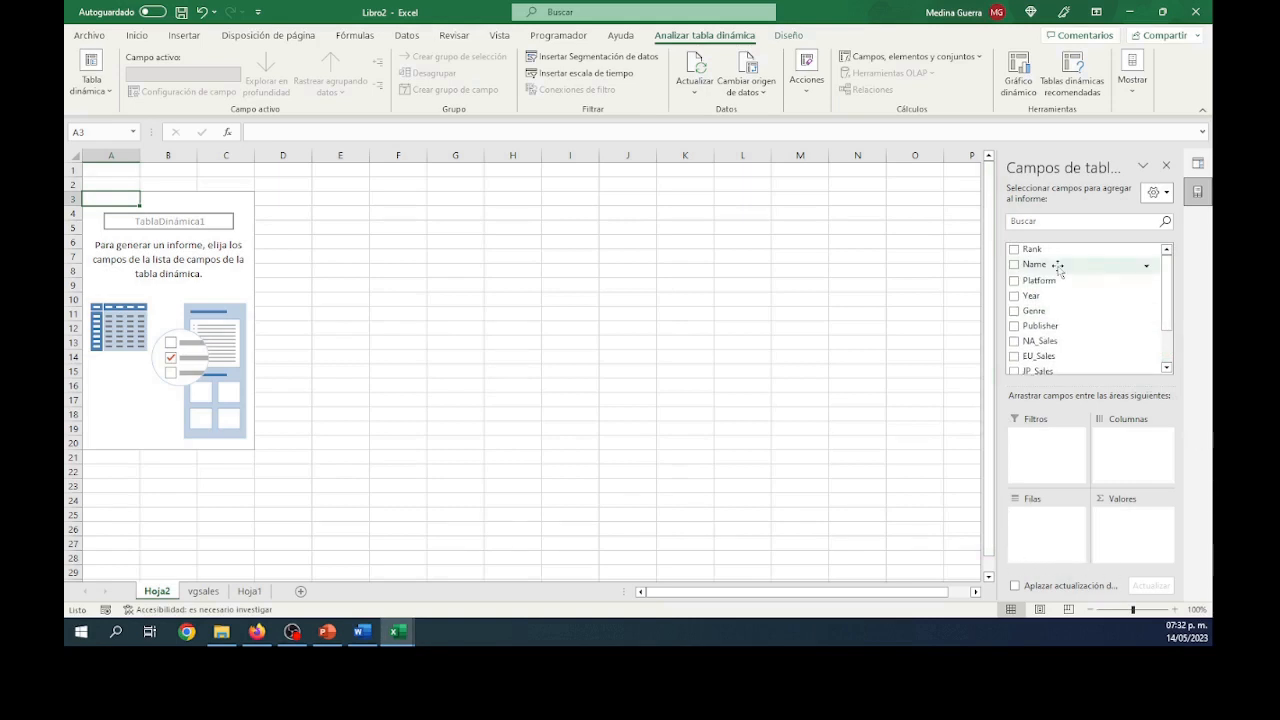
pyautogui.moveTo(1057, 265); pyautogui.dragTo(1054, 530)
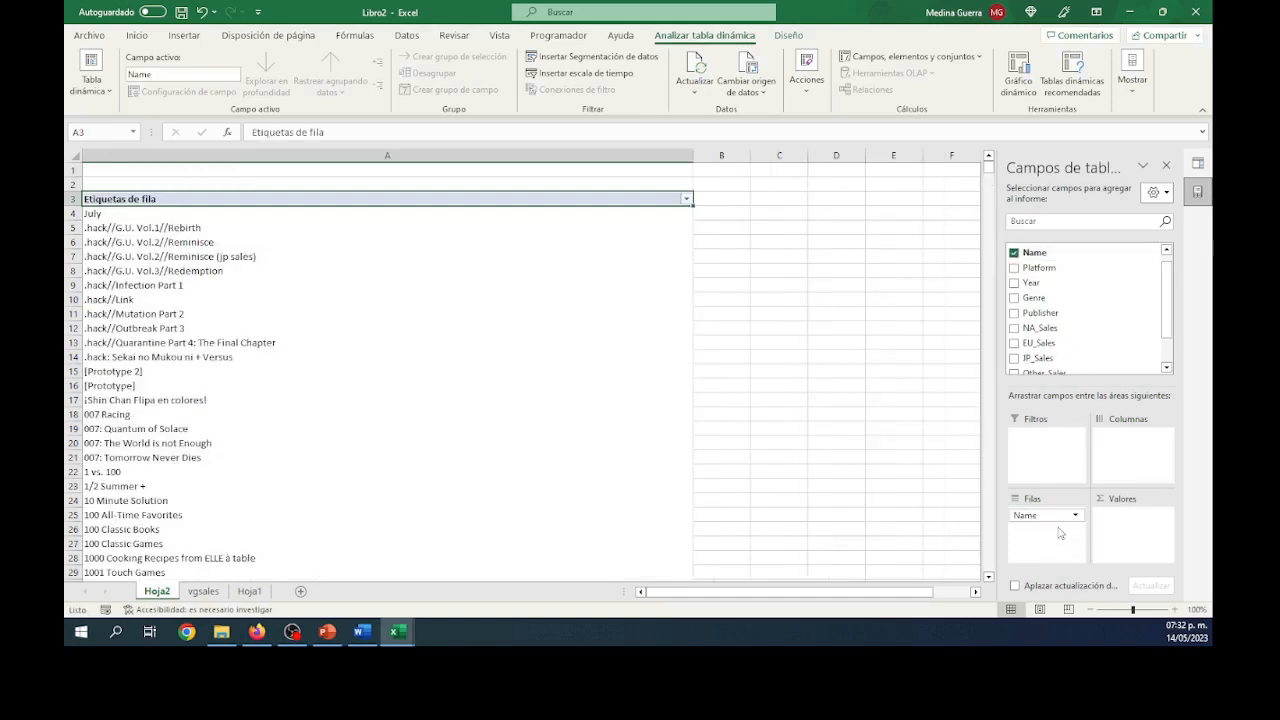
pyautogui.scroll(-3, 1112, 358)
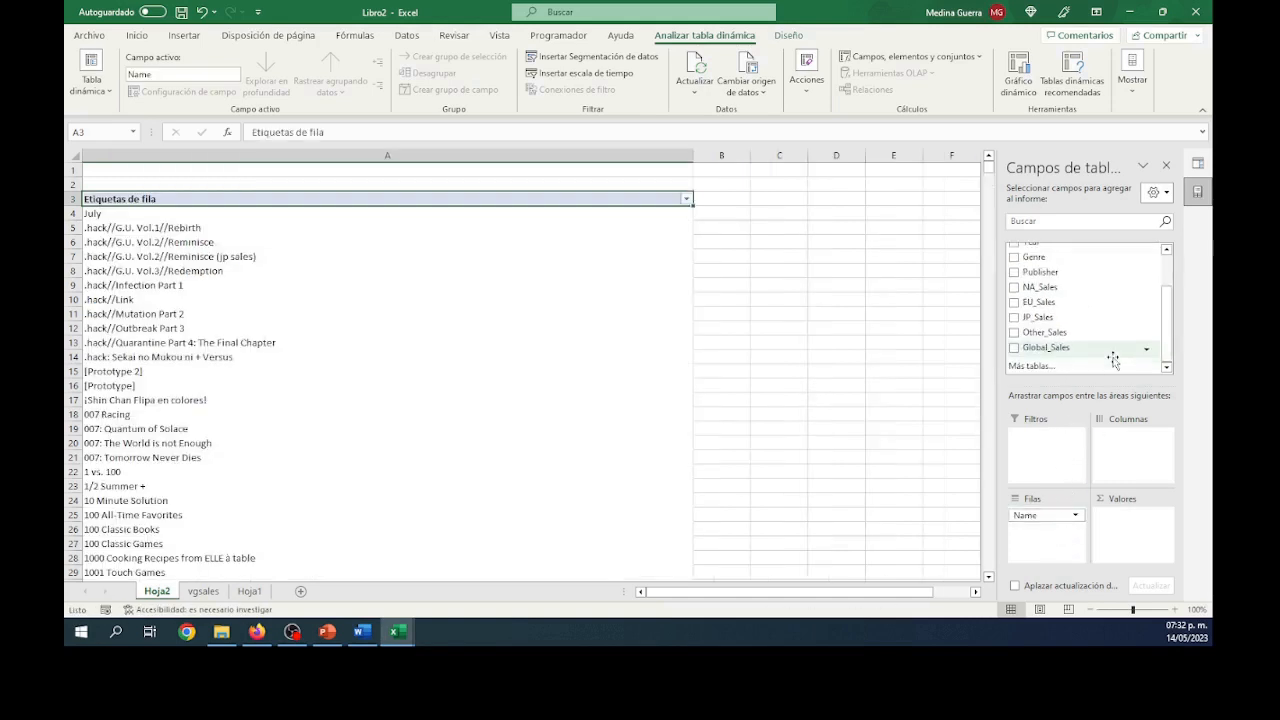
pyautogui.moveTo(1048, 288); pyautogui.dragTo(1118, 528)
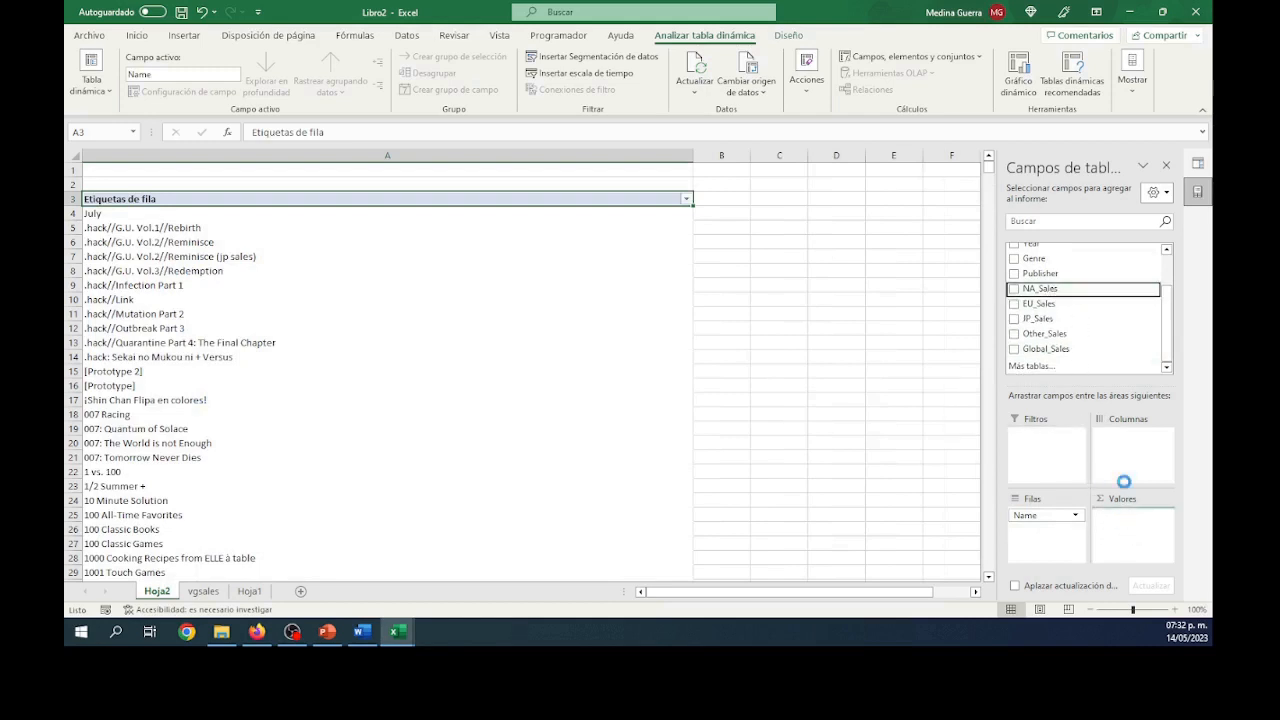
pyautogui.click(1014, 304)
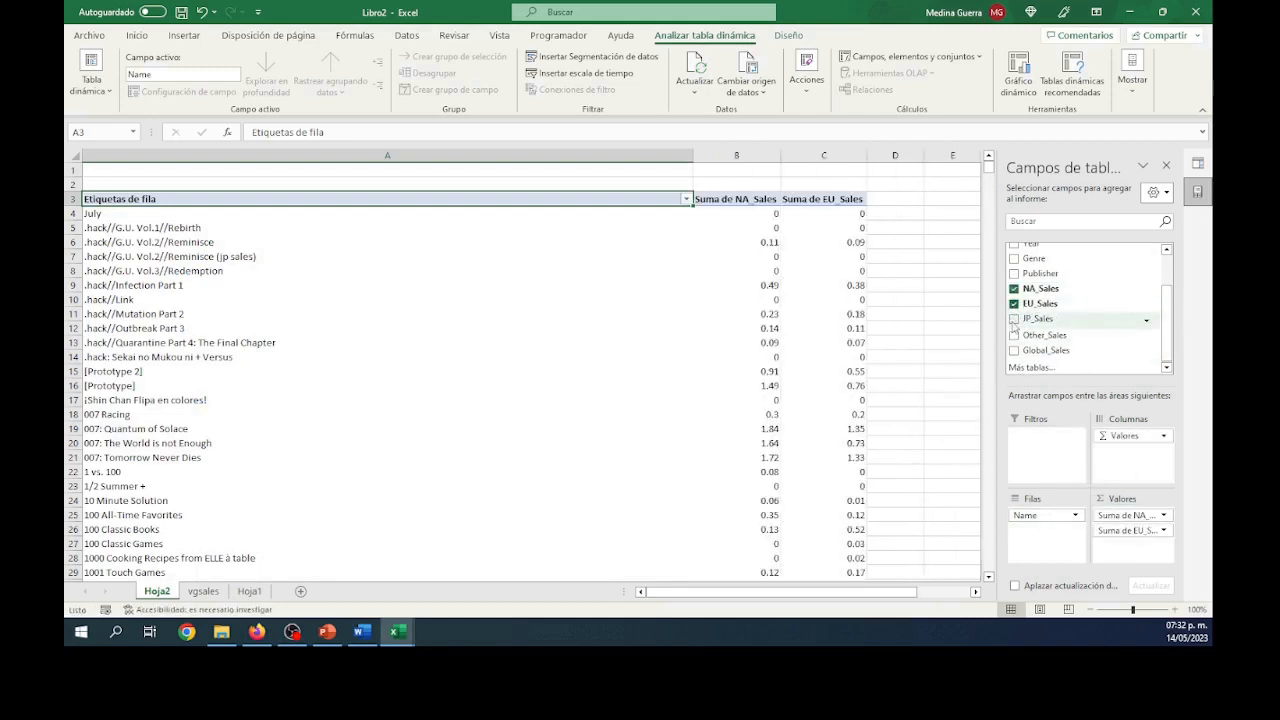
pyautogui.click(1014, 319)
pyautogui.click(1014, 334)
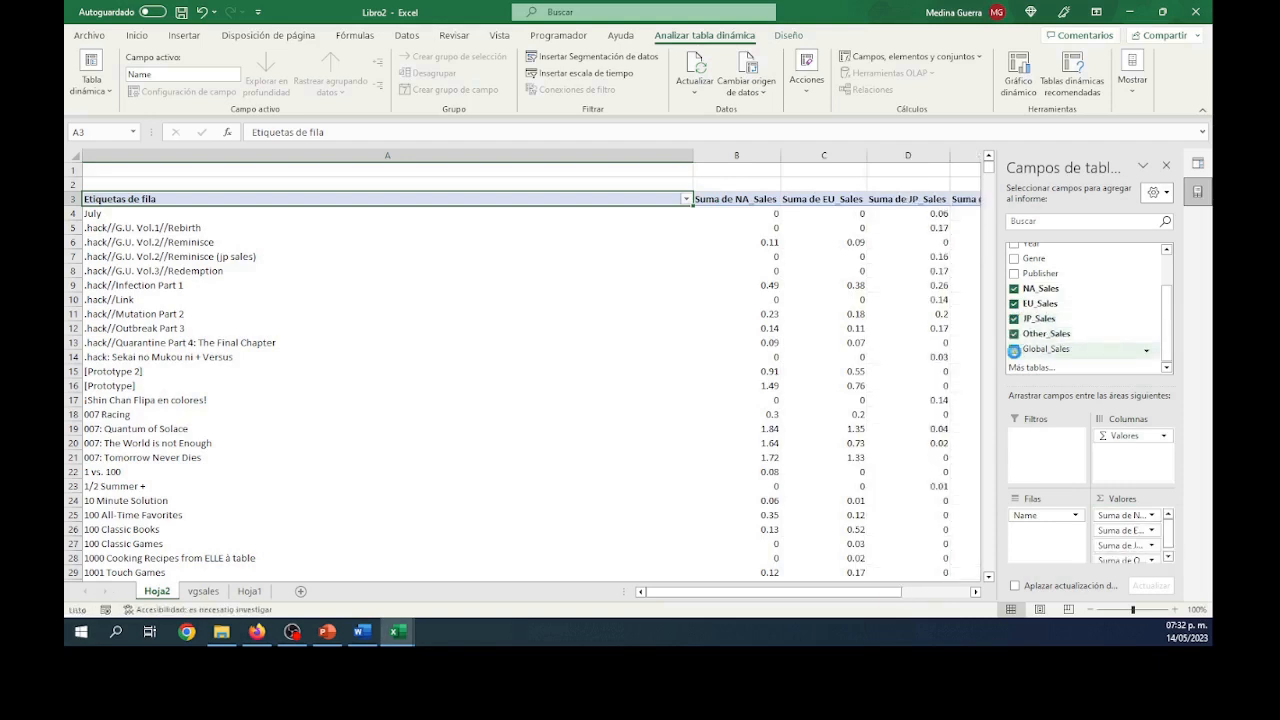
pyautogui.click(1014, 349)
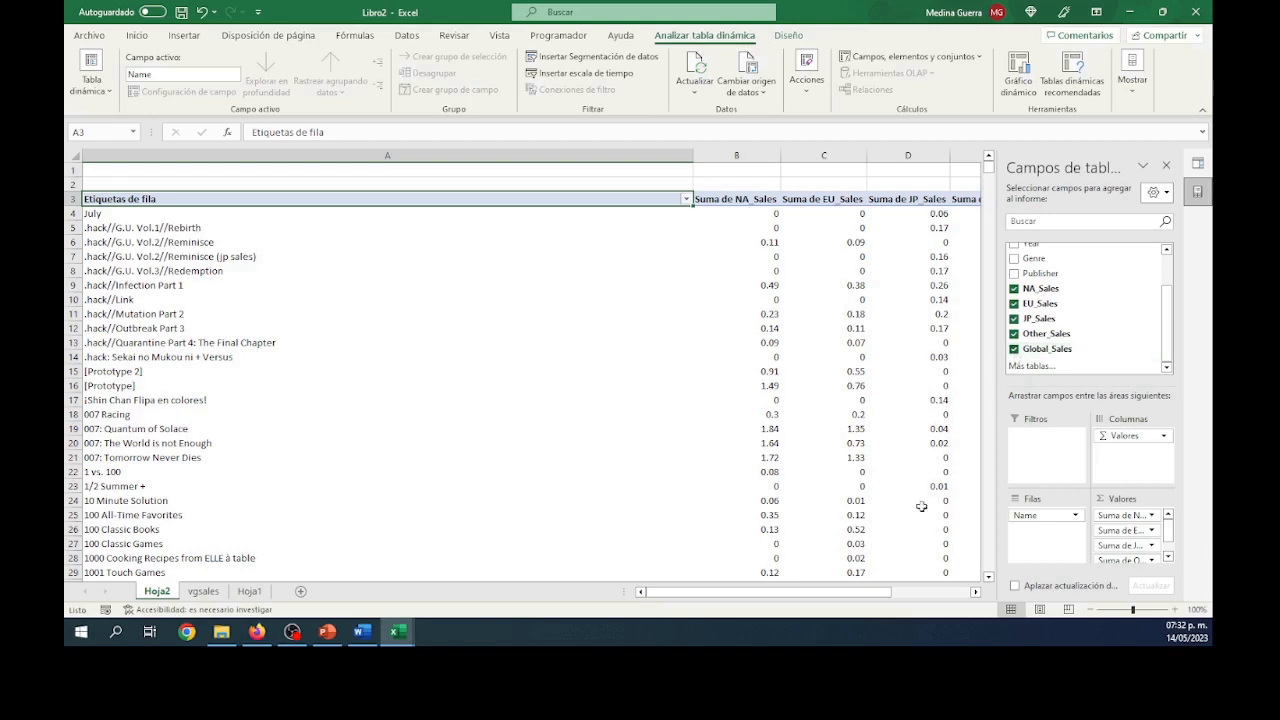
pyautogui.moveTo(809, 597); pyautogui.dragTo(784, 588)
# Insert a second pivot table from Tabla_vgsales on the existing sheet Hoja2 at cell H3
pyautogui.click(204, 592)
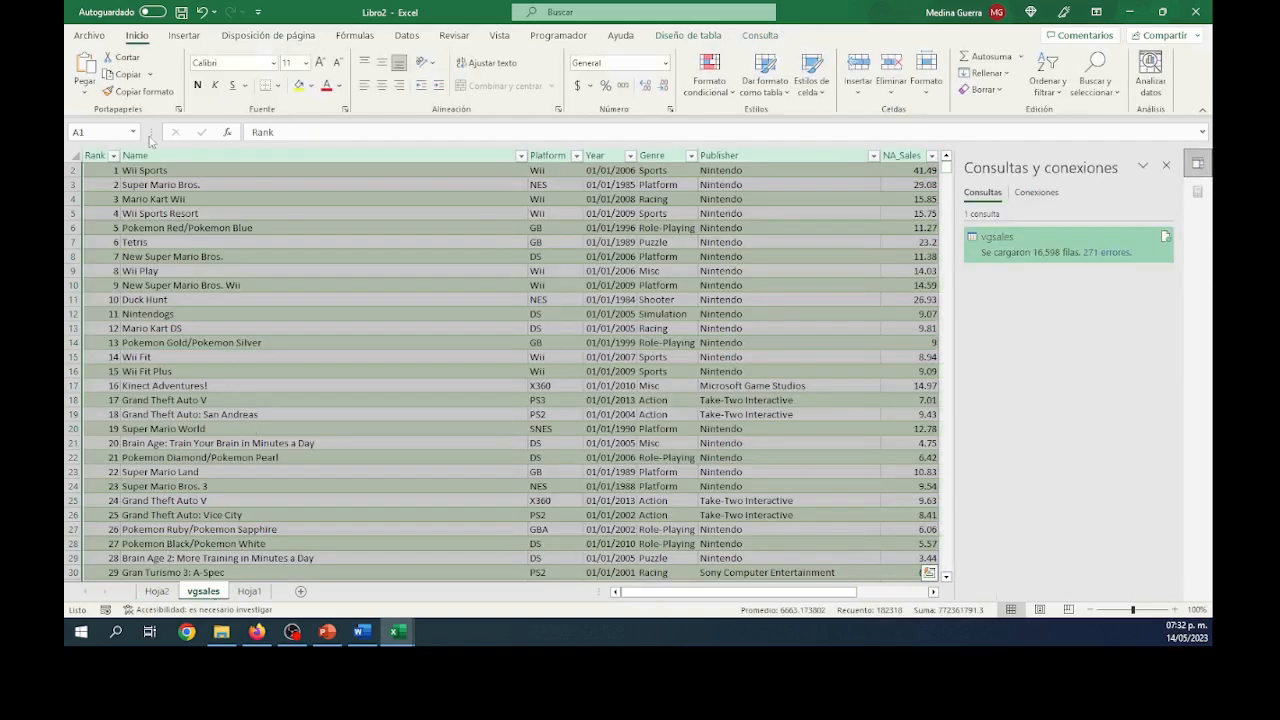
pyautogui.click(185, 36)
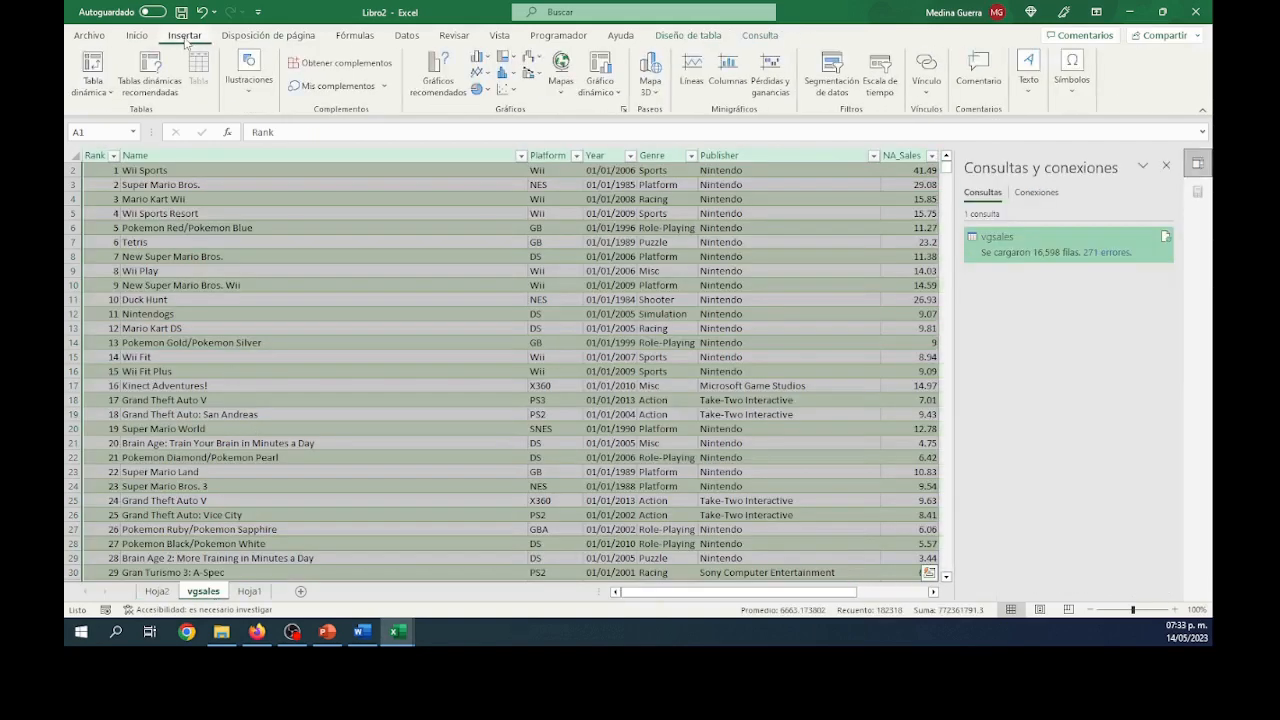
pyautogui.click(92, 65)
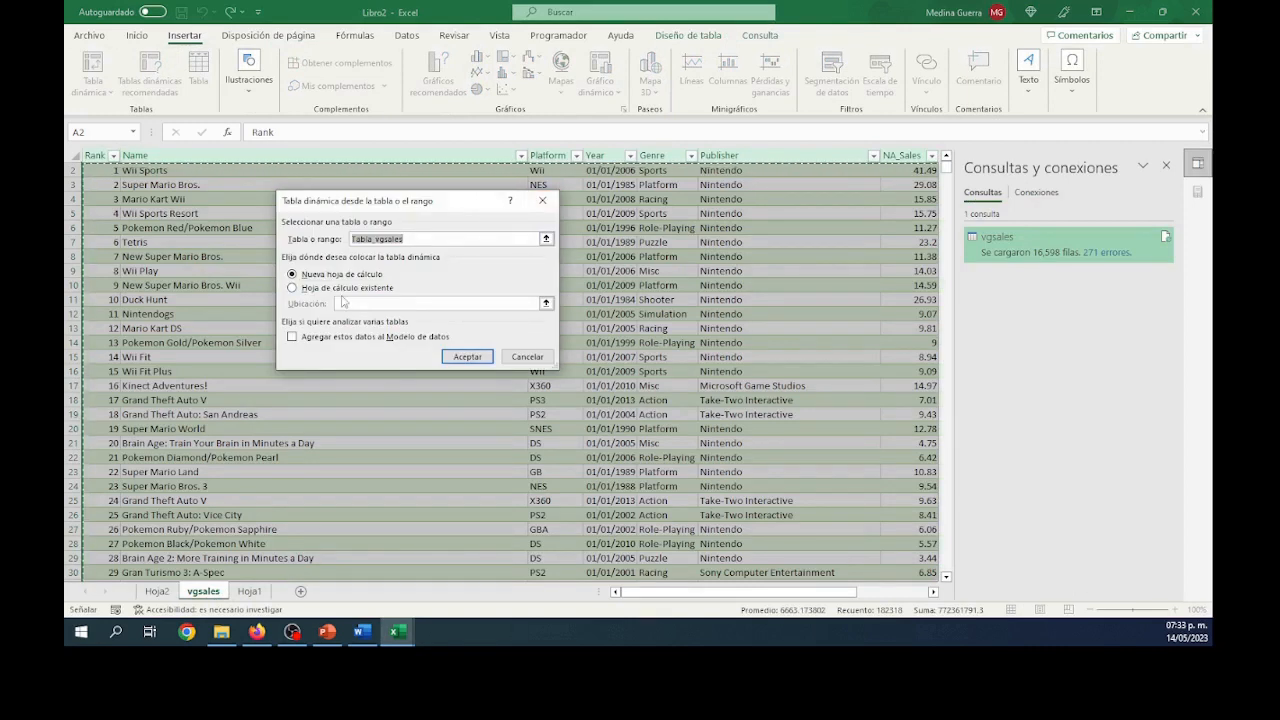
pyautogui.click(292, 288)
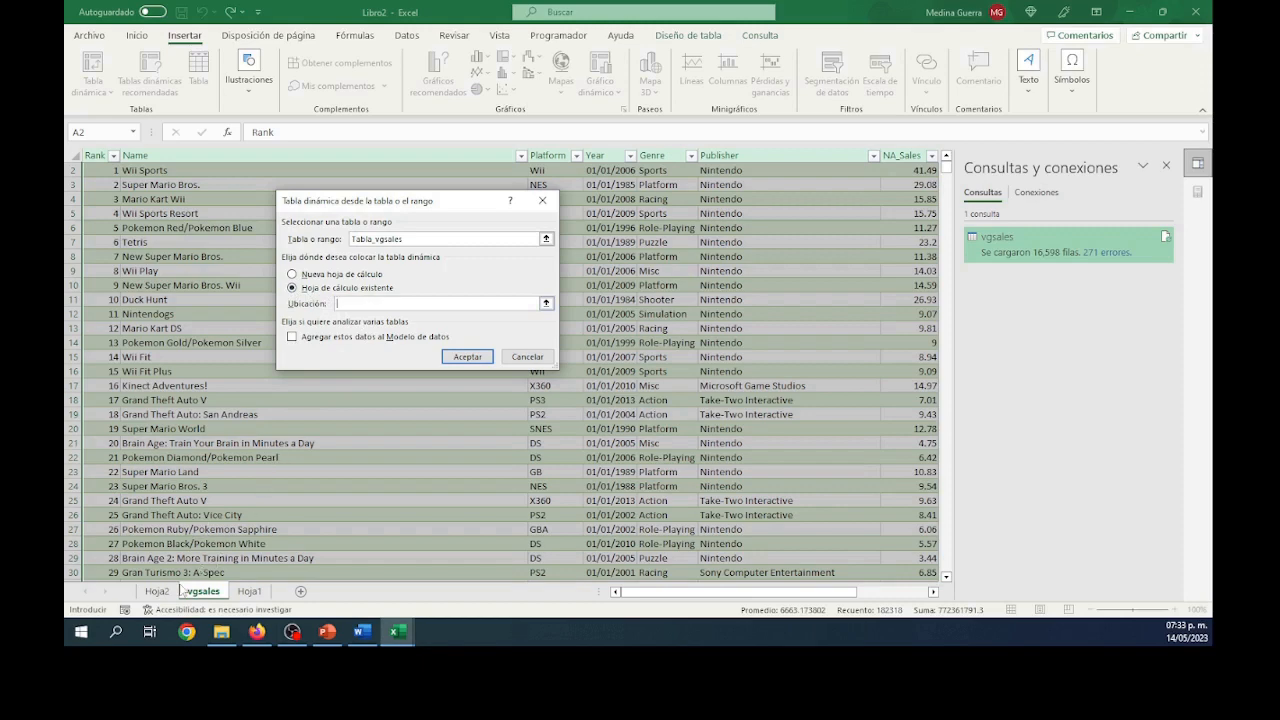
pyautogui.click(157, 591)
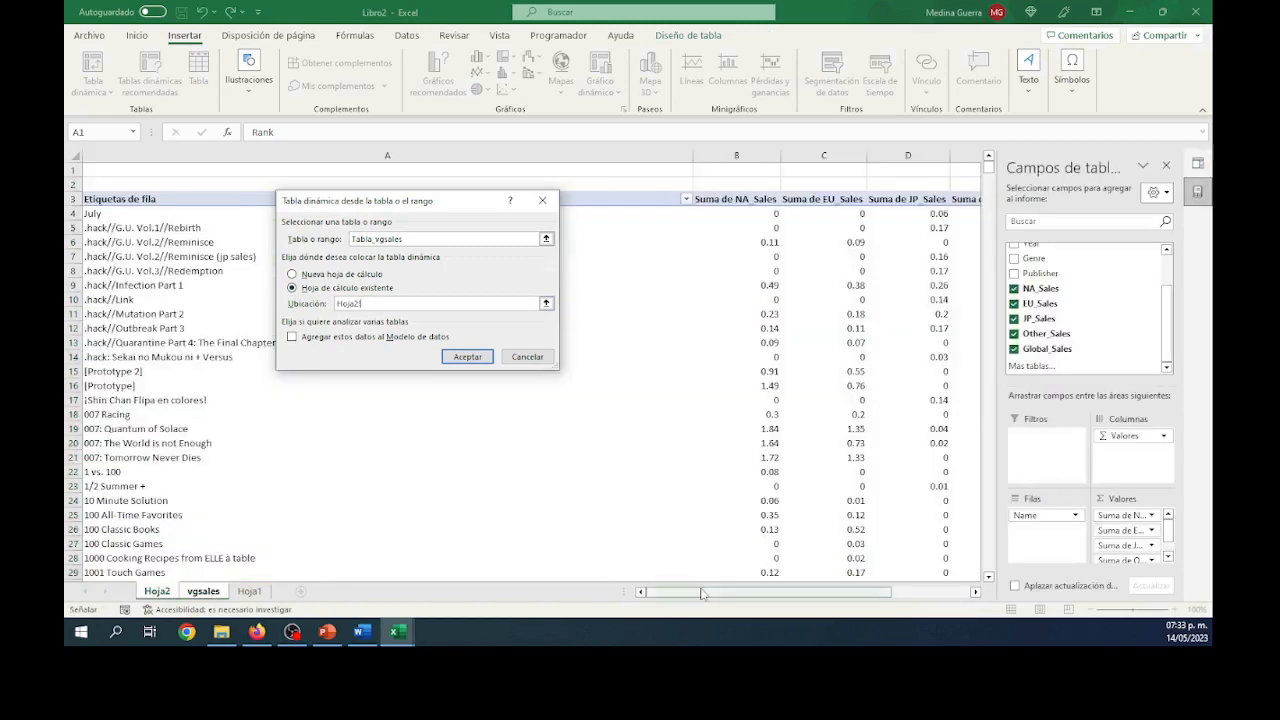
pyautogui.moveTo(702, 592); pyautogui.dragTo(790, 592)
pyautogui.click(976, 592)
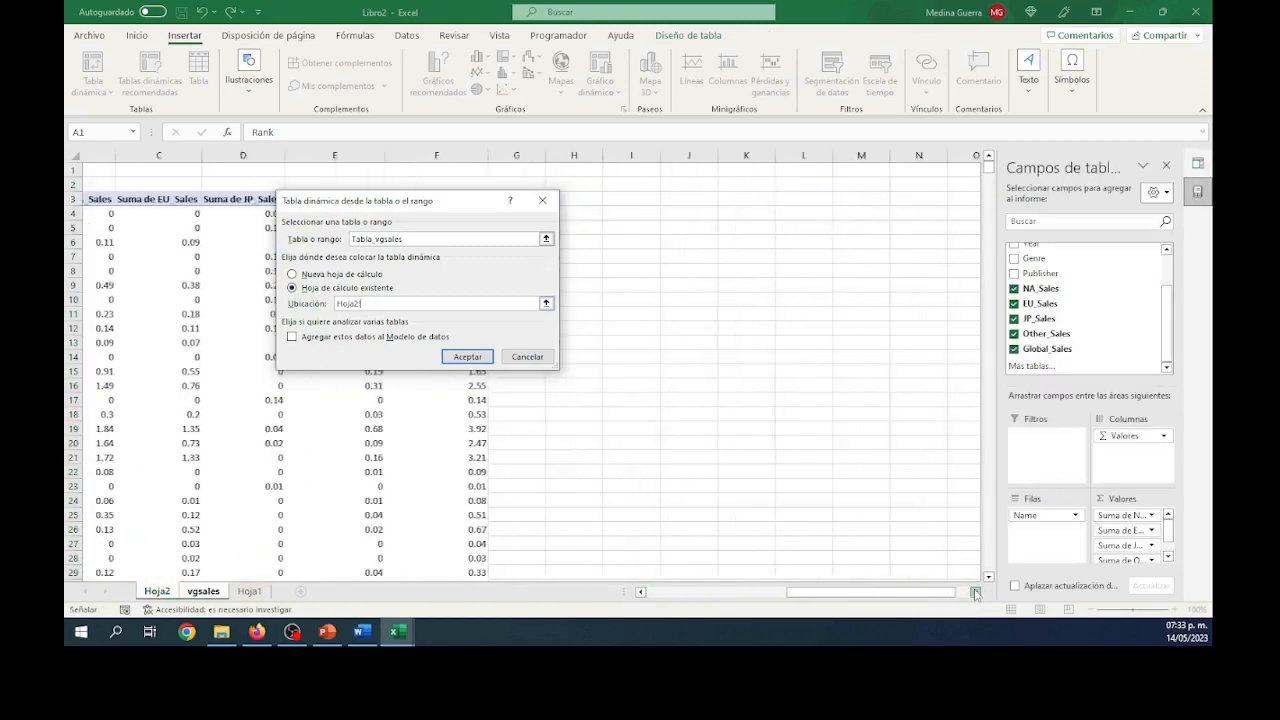
pyautogui.click(976, 592)
pyautogui.moveTo(472, 197); pyautogui.dragTo(512, 199)
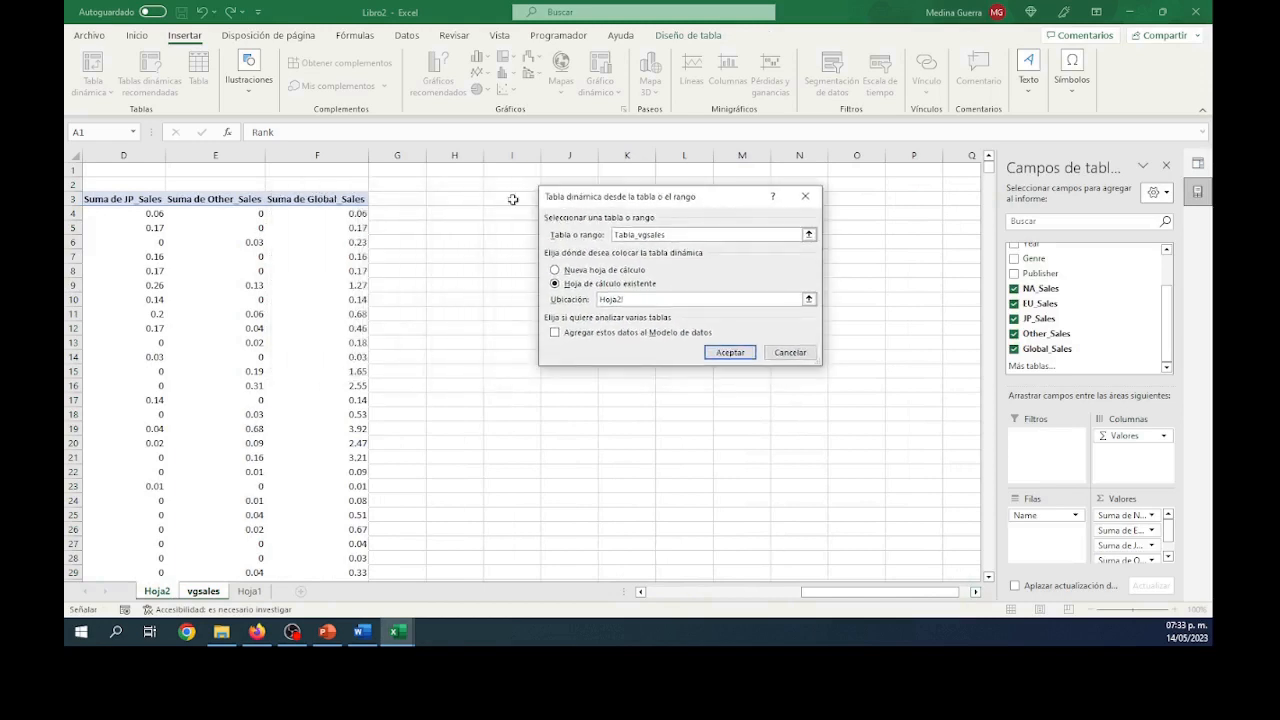
pyautogui.click(445, 199)
pyautogui.click(713, 355)
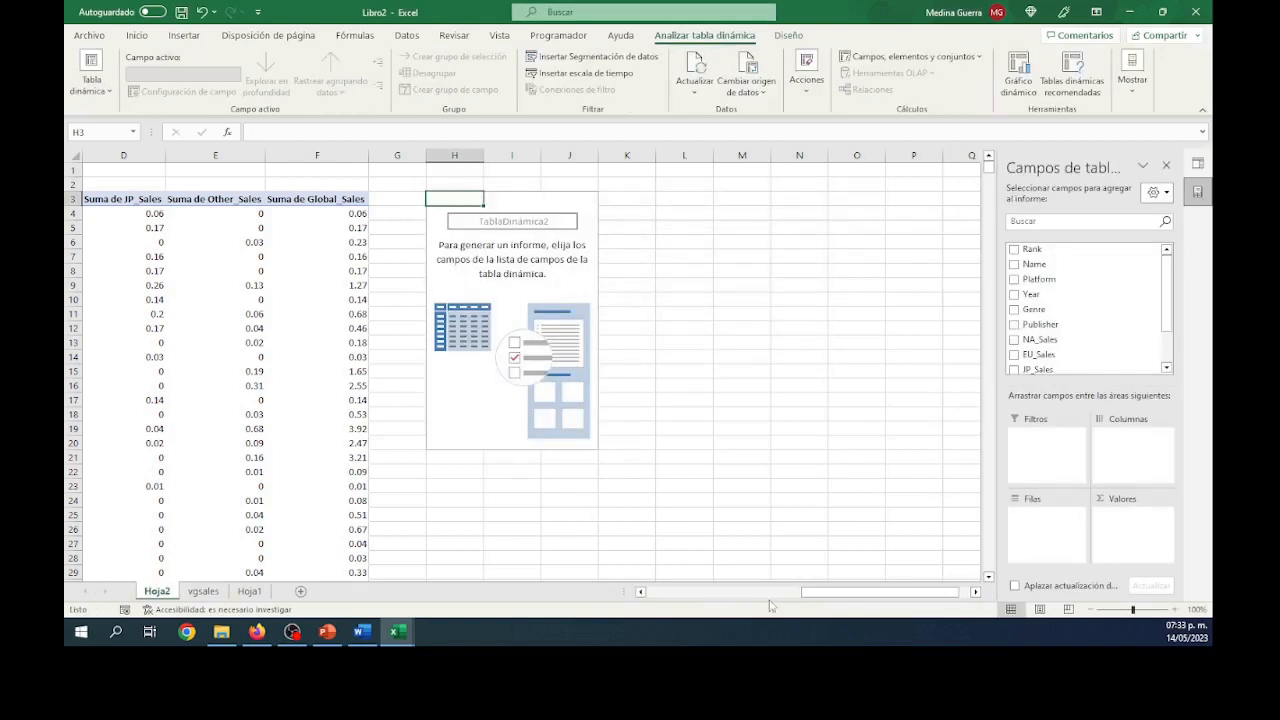
# Lay out the pivot table at H3 with Platform as rows and NA_Sales, EU_Sales, JP_Sales and Other_Sales as summed values
pyautogui.hscroll(1, 828, 600)
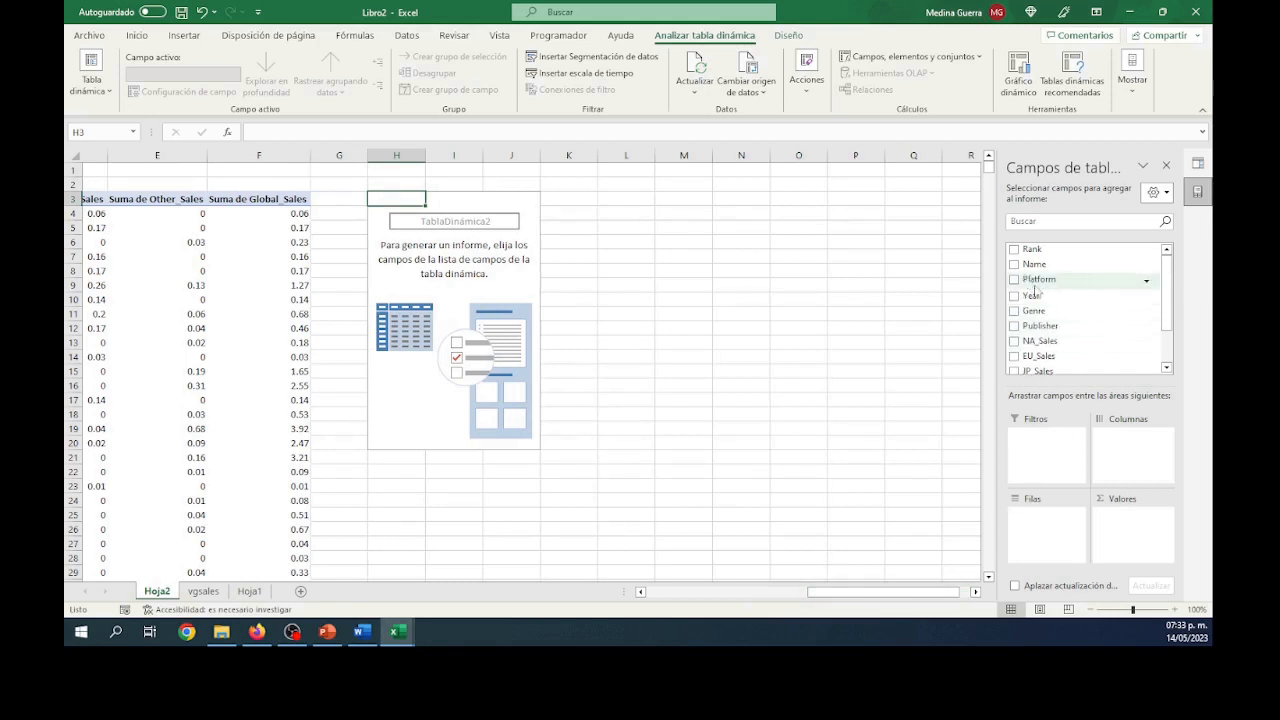
pyautogui.moveTo(1036, 279); pyautogui.dragTo(1060, 532)
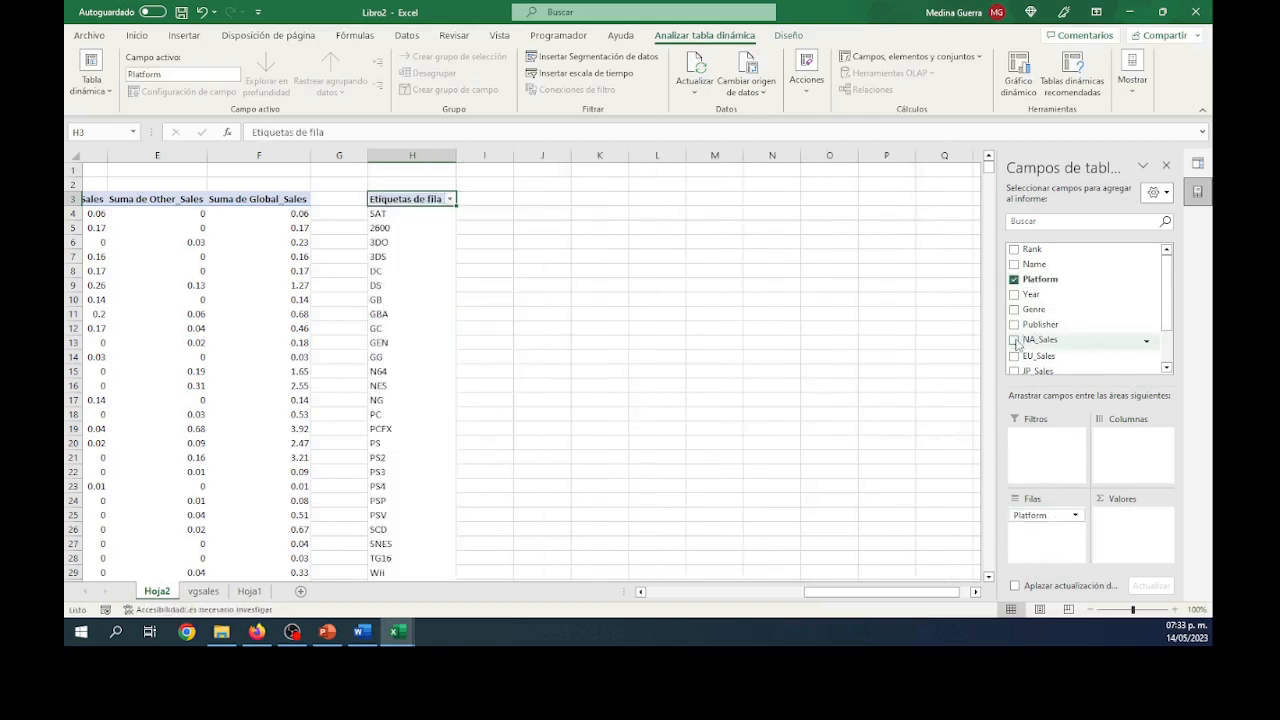
pyautogui.moveTo(1017, 343); pyautogui.dragTo(1140, 495)
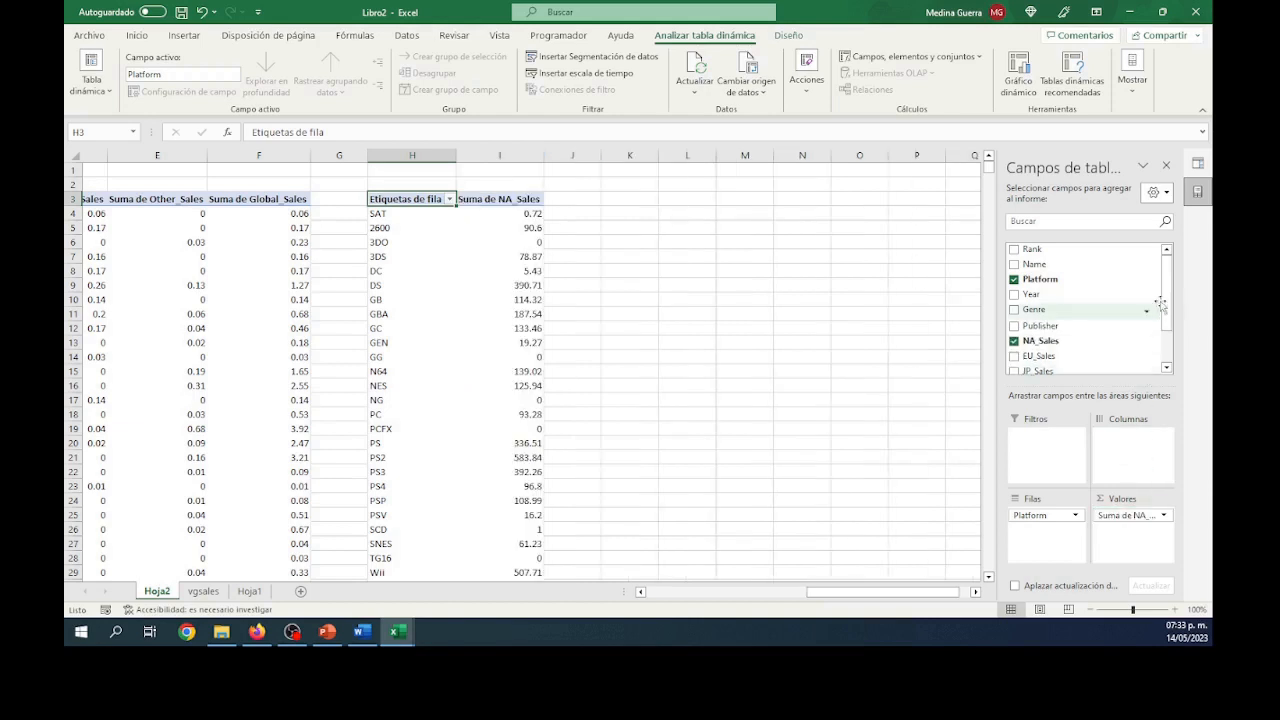
pyautogui.scroll(-2, 1160, 303)
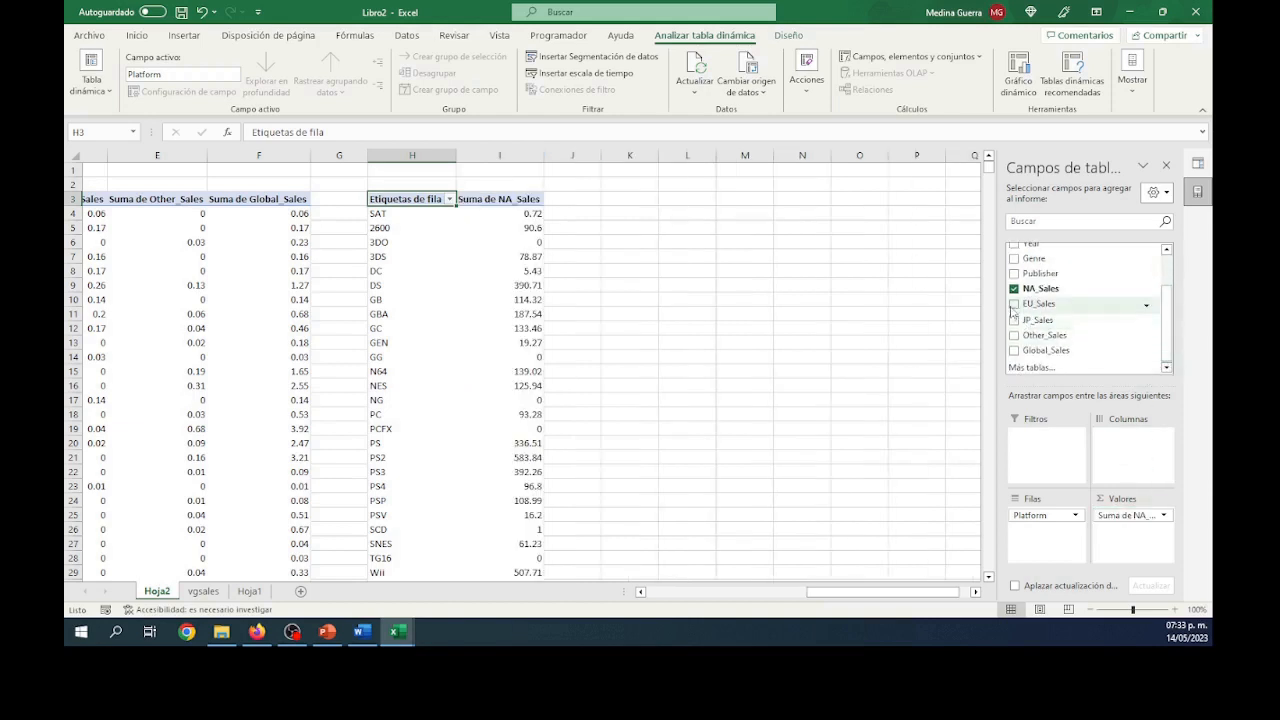
pyautogui.click(1014, 304)
pyautogui.click(1014, 319)
pyautogui.click(1015, 334)
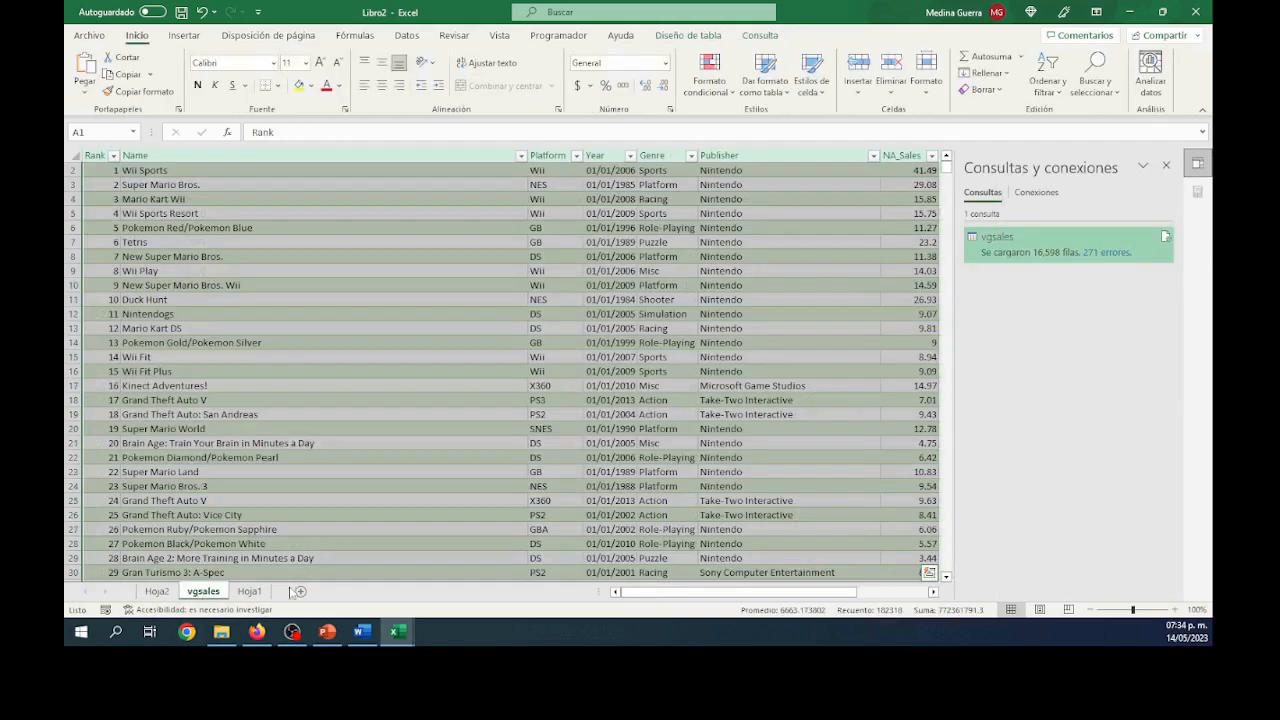
# Insert a third pivot table from Tabla_vgsales on the existing sheet Hoja2 at cell N3
pyautogui.scroll(1, 457, 406)
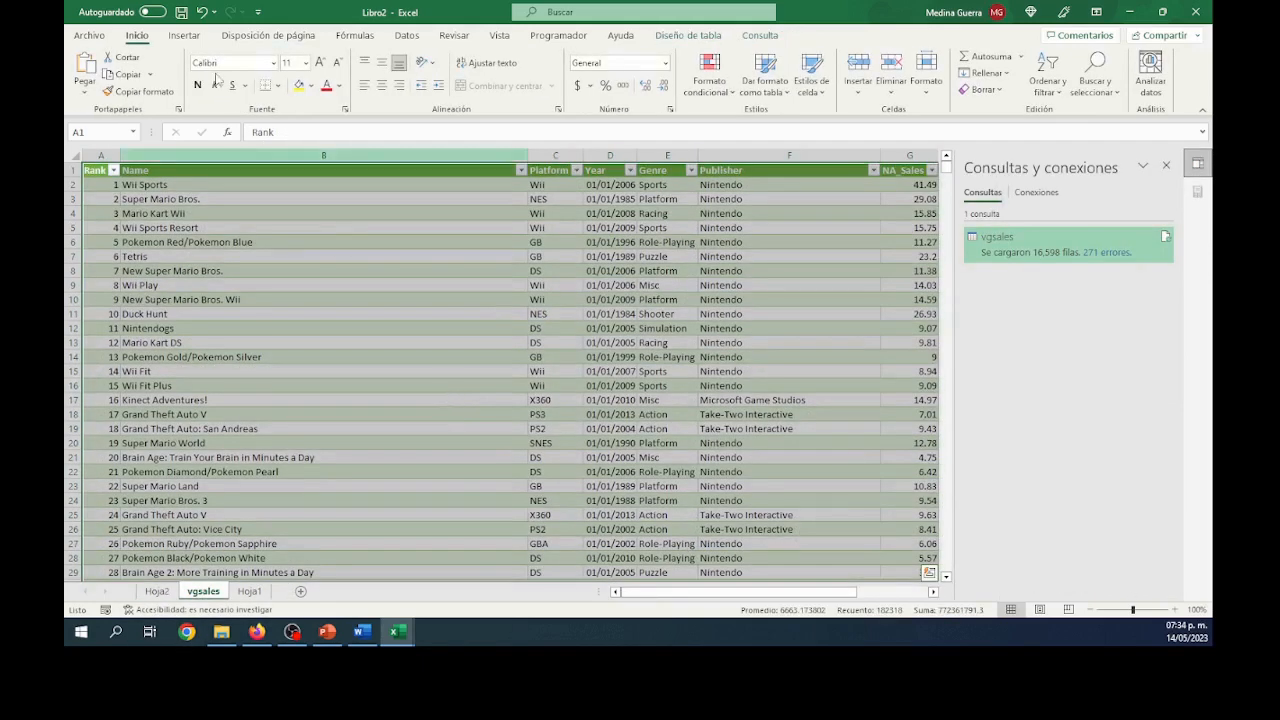
pyautogui.click(184, 35)
pyautogui.click(92, 72)
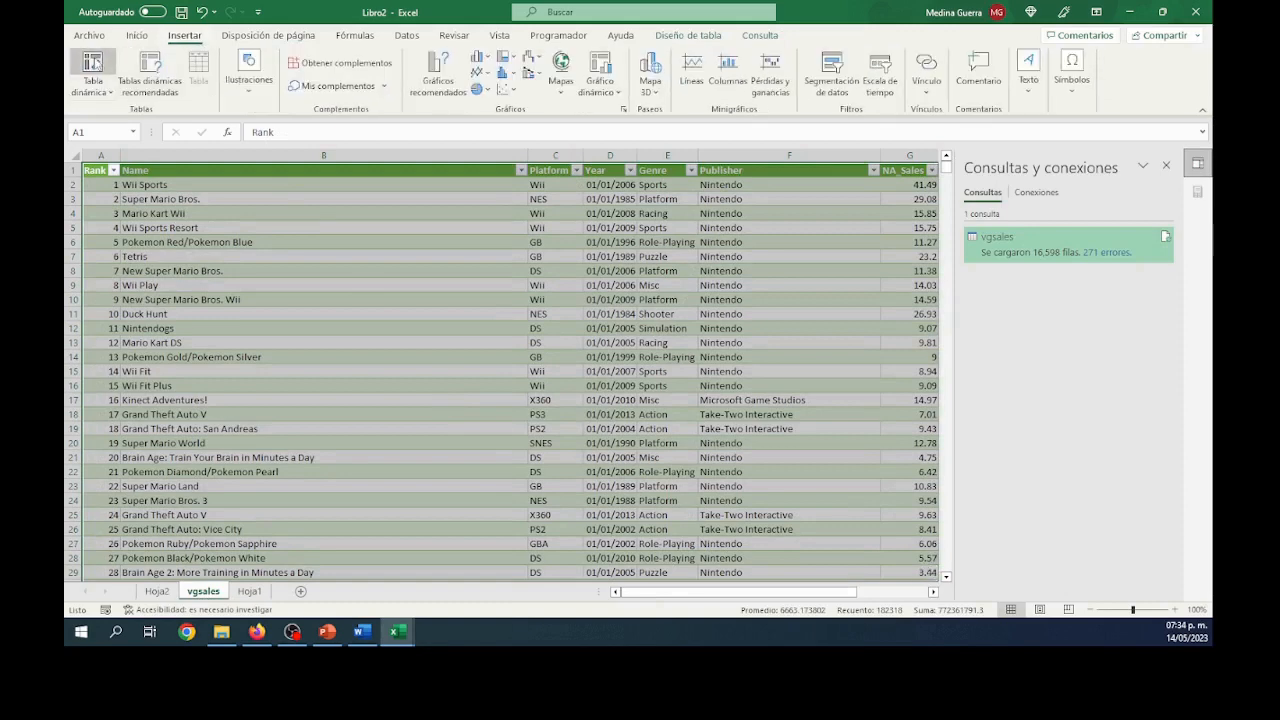
pyautogui.click(606, 288)
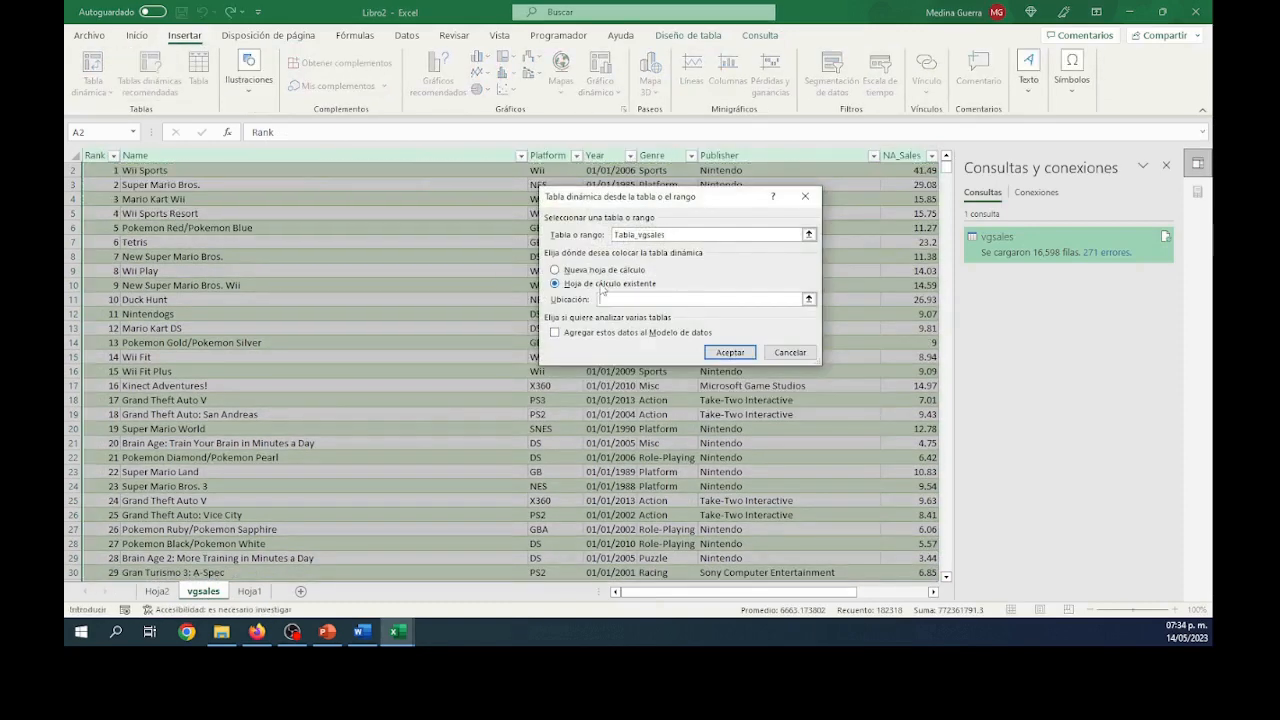
pyautogui.click(157, 591)
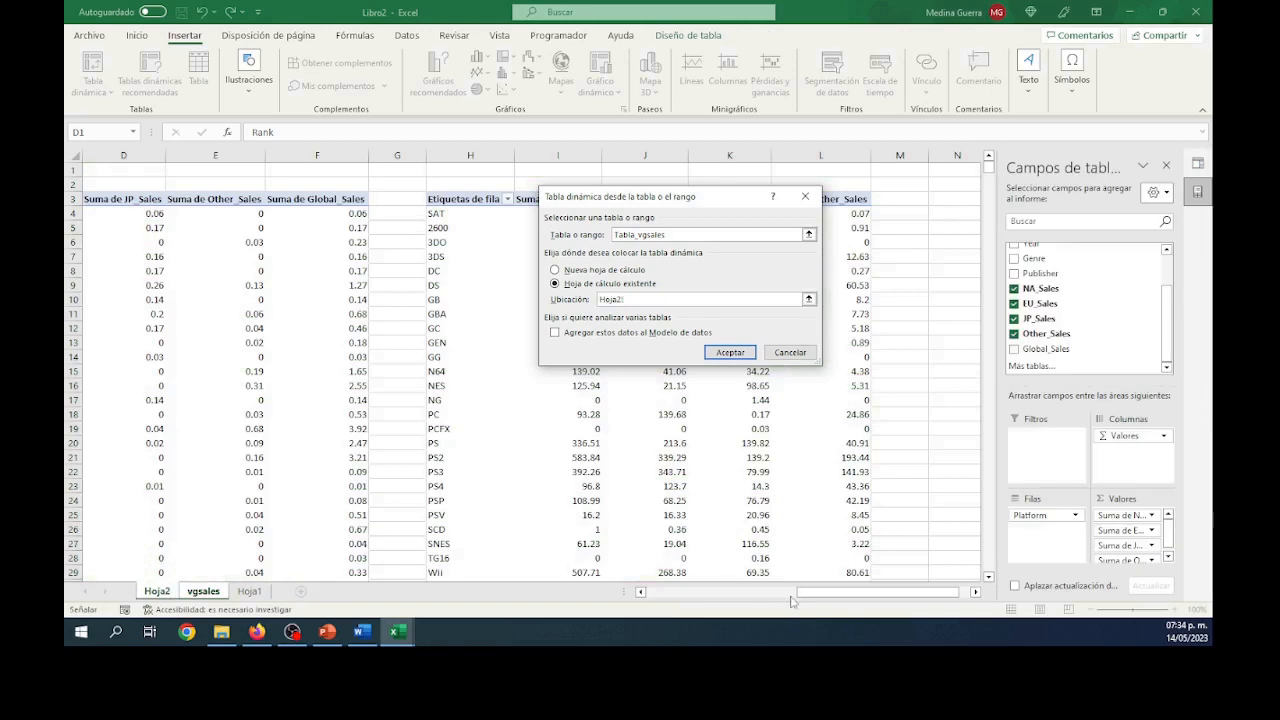
pyautogui.moveTo(828, 600); pyautogui.dragTo(842, 600)
pyautogui.moveTo(773, 200); pyautogui.dragTo(599, 225)
pyautogui.click(896, 200)
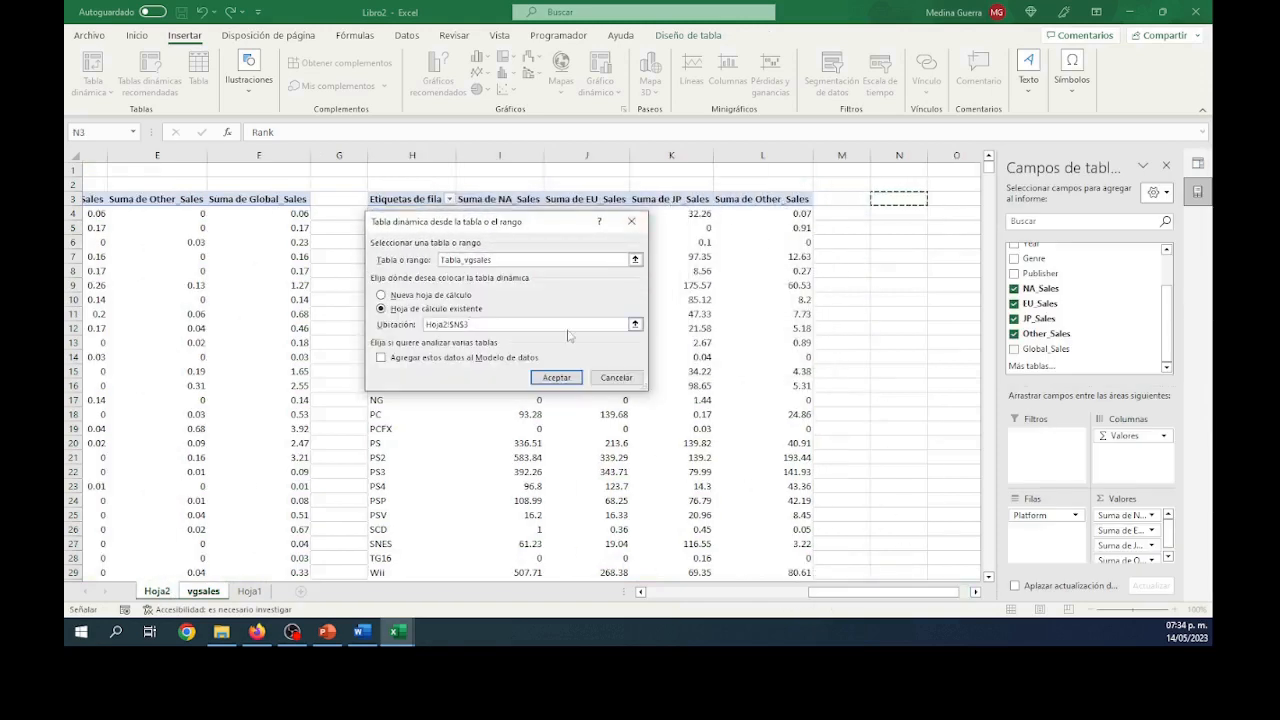
pyautogui.click(556, 378)
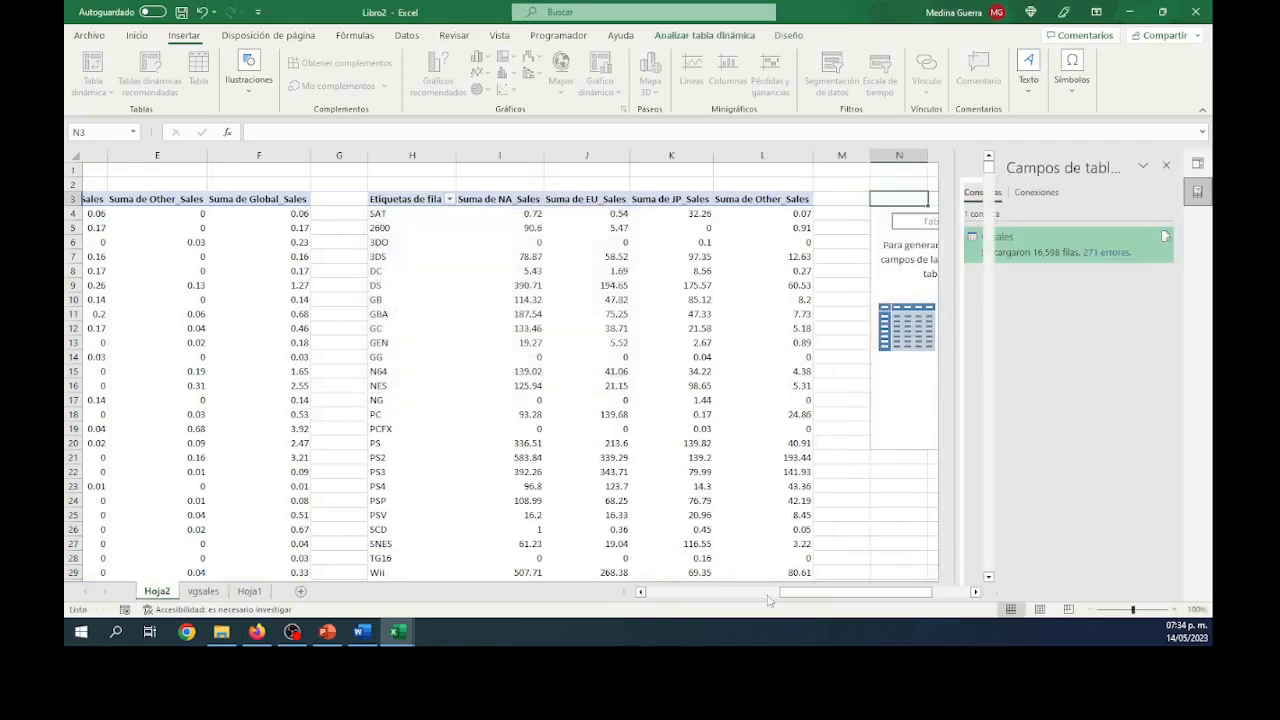
# Lay out the pivot table at N3 with Publisher as rows and NA_Sales, EU_Sales, JP_Sales, Other_Sales and Global_Sales as summed values
pyautogui.moveTo(900, 590); pyautogui.dragTo(918, 590)
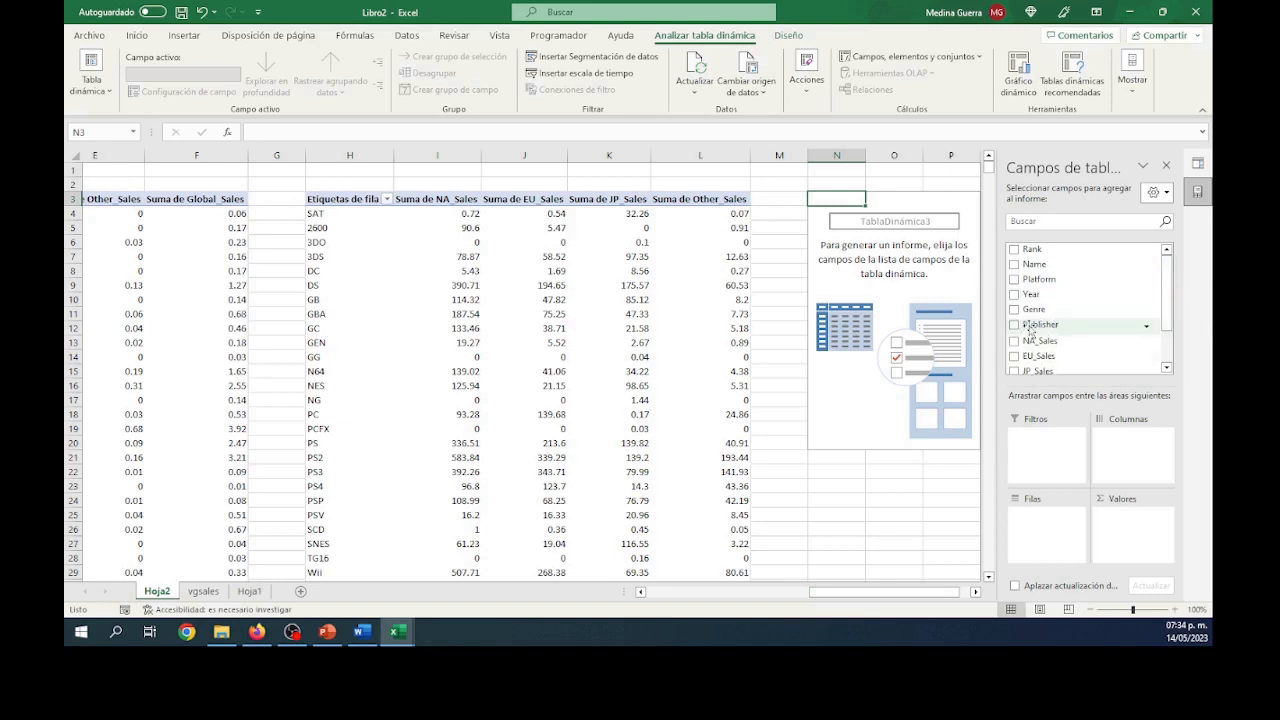
pyautogui.moveTo(1025, 324); pyautogui.dragTo(1070, 518)
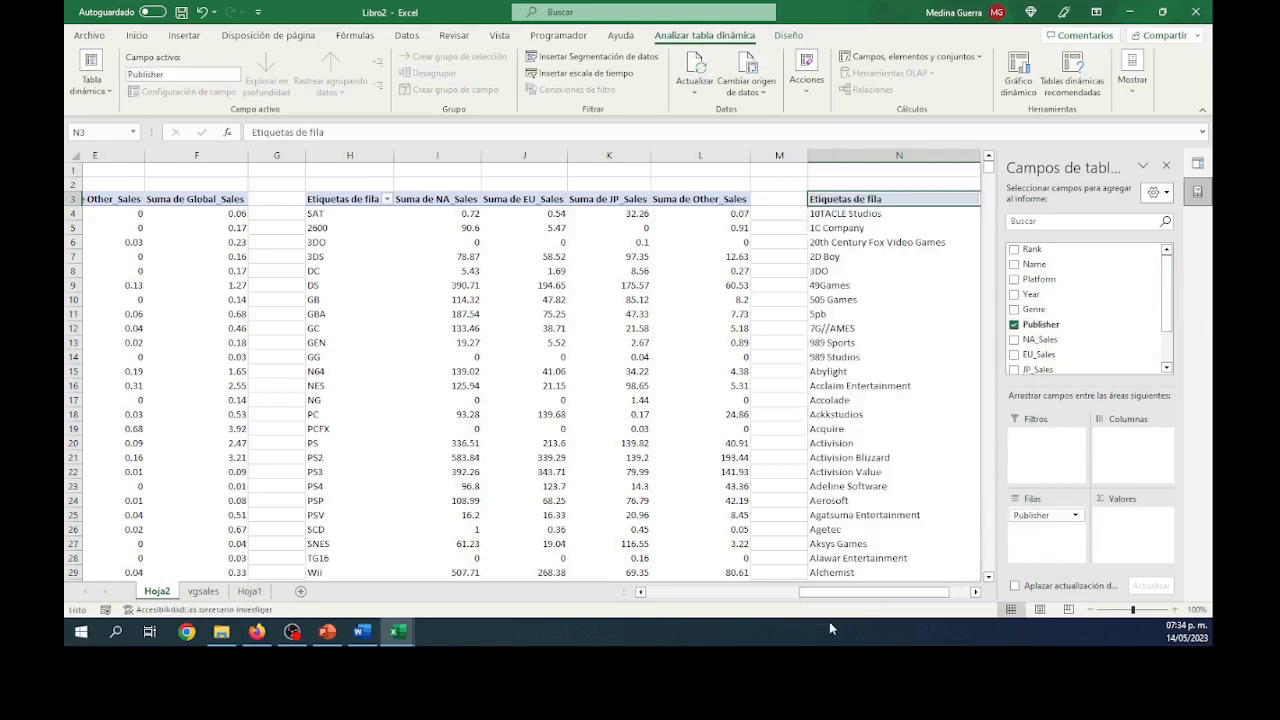
pyautogui.moveTo(860, 592); pyautogui.dragTo(913, 592)
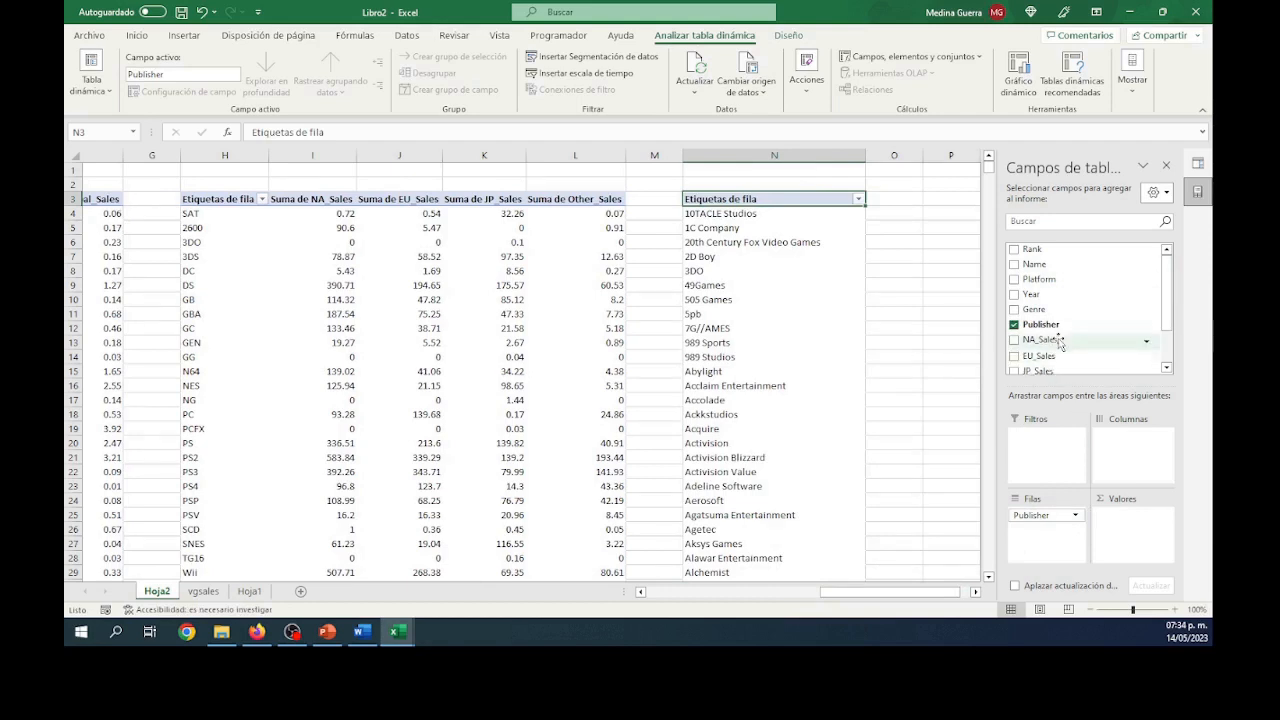
pyautogui.moveTo(1058, 340); pyautogui.dragTo(1143, 530)
pyautogui.scroll(-2, 1060, 320)
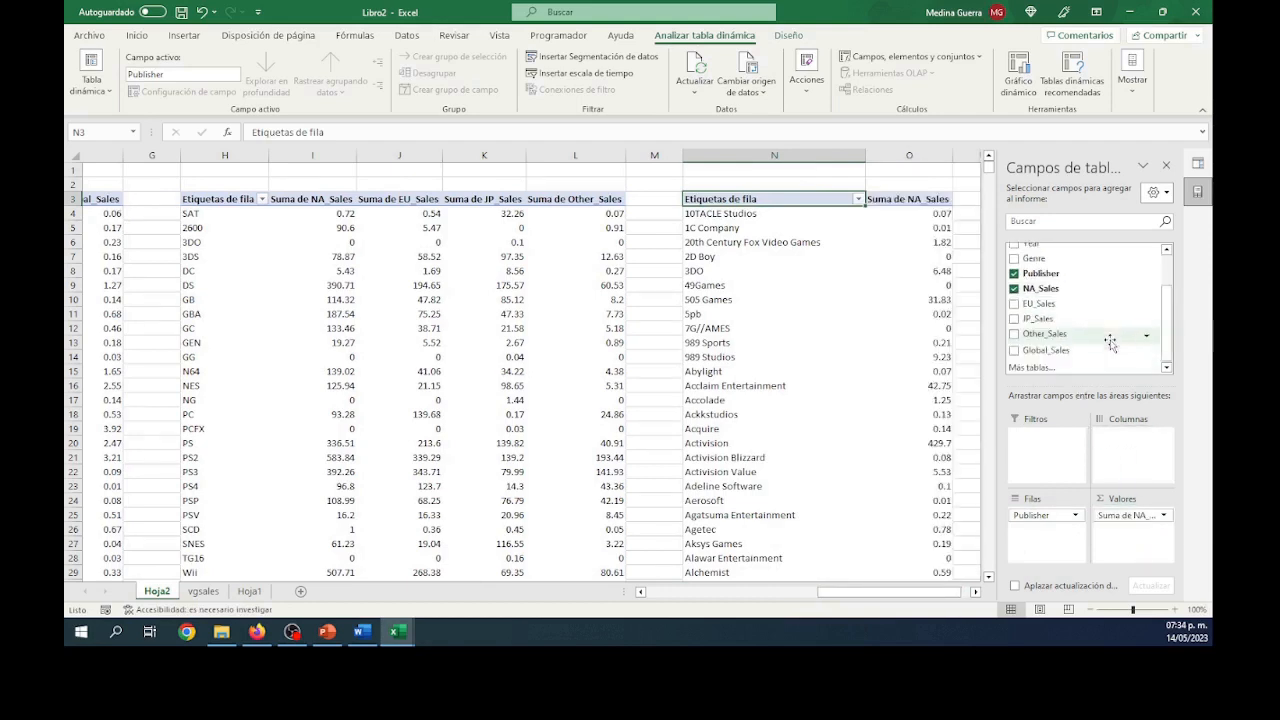
pyautogui.click(1014, 304)
pyautogui.click(1014, 319)
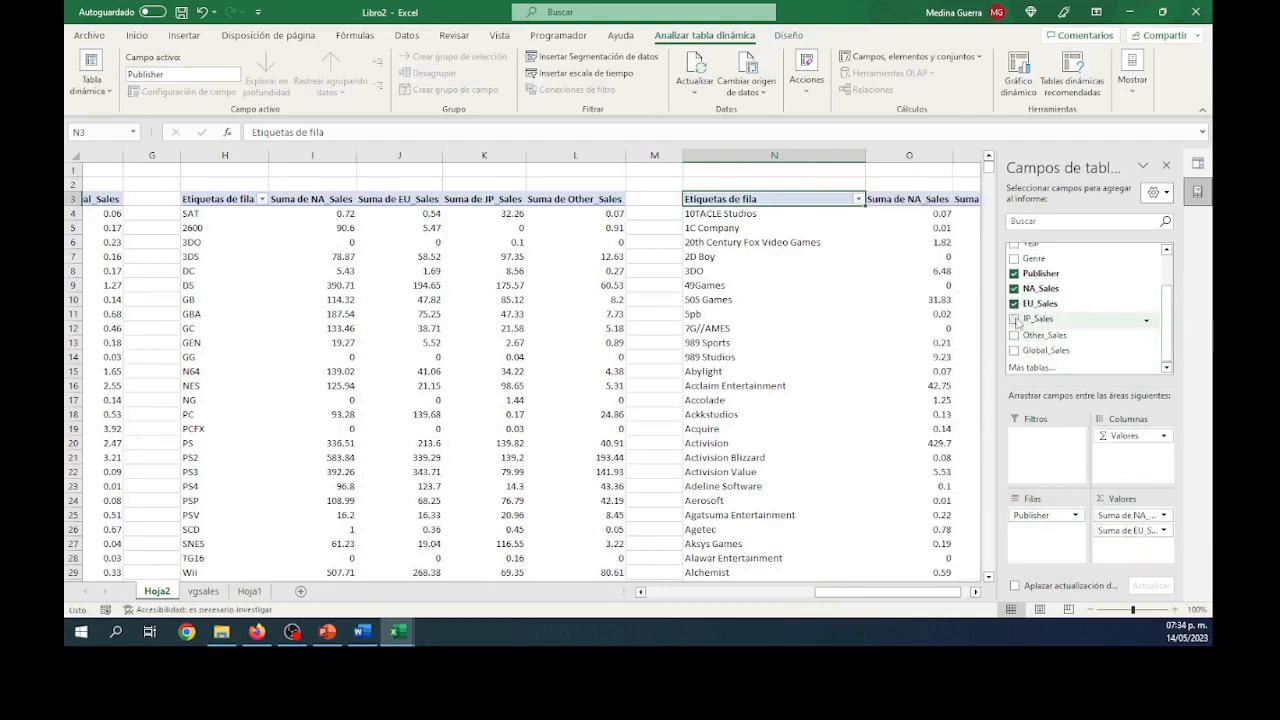
pyautogui.click(1014, 334)
pyautogui.click(1014, 349)
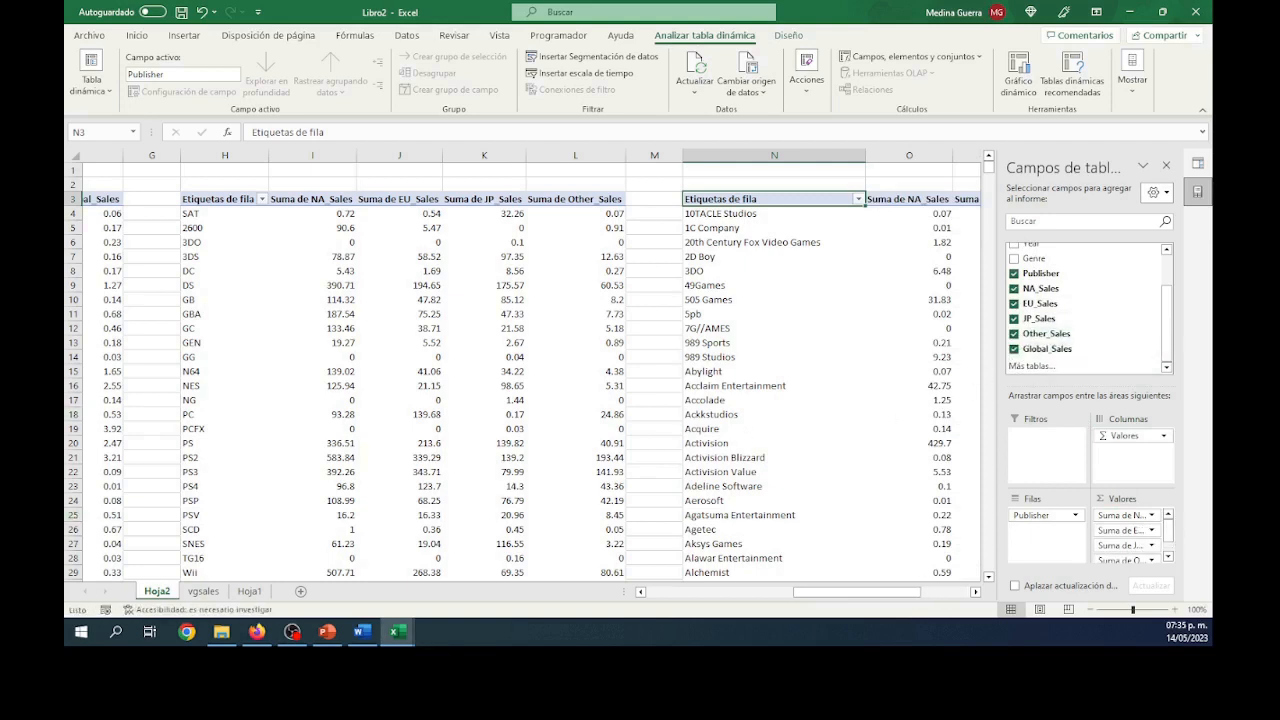
# Add Name as a second row field beneath Publisher in the pivot table at N3
pyautogui.scroll(-8, 811, 436)
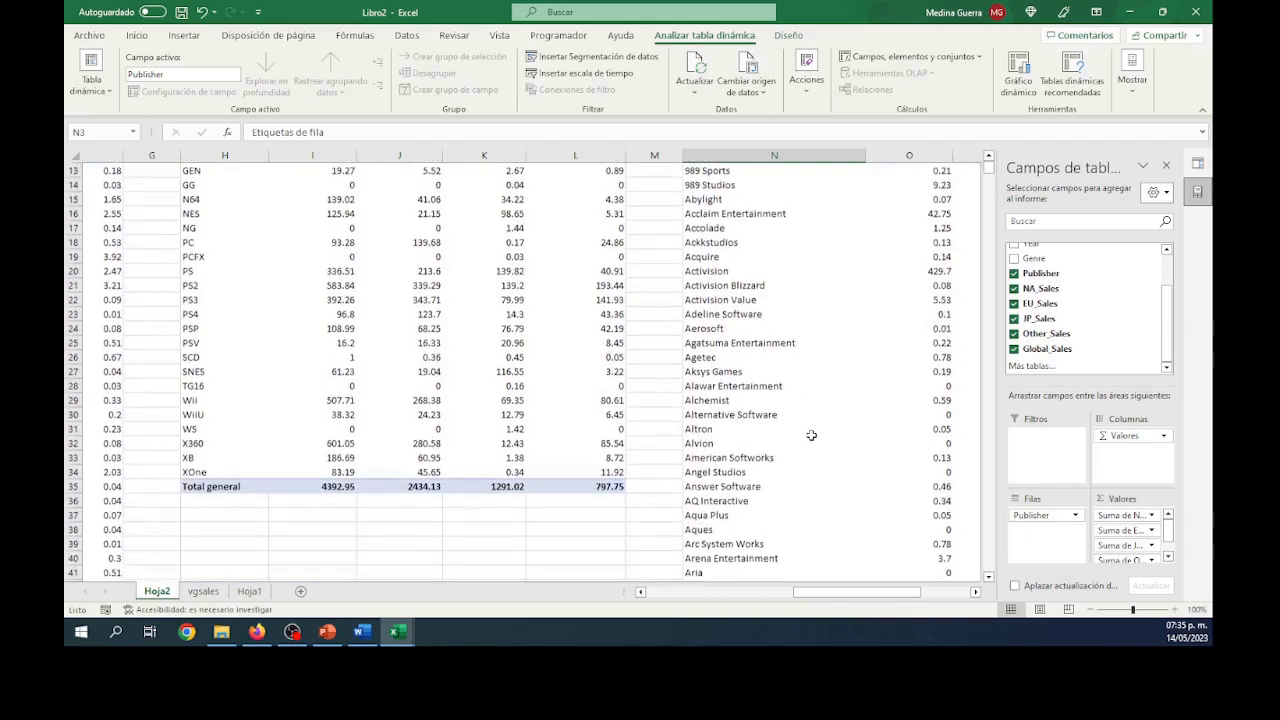
pyautogui.scroll(5, 811, 436)
pyautogui.scroll(4, 811, 436)
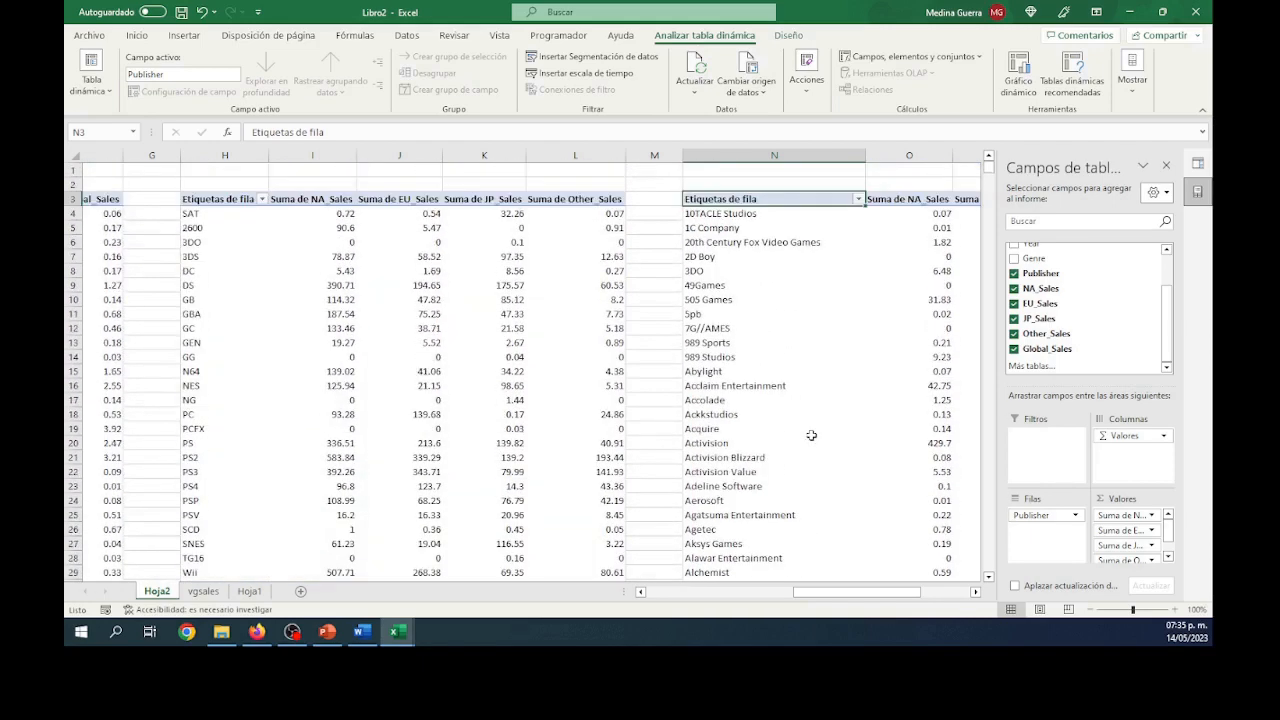
pyautogui.moveTo(862, 590); pyautogui.dragTo(762, 600)
pyautogui.scroll(-4, 804, 558)
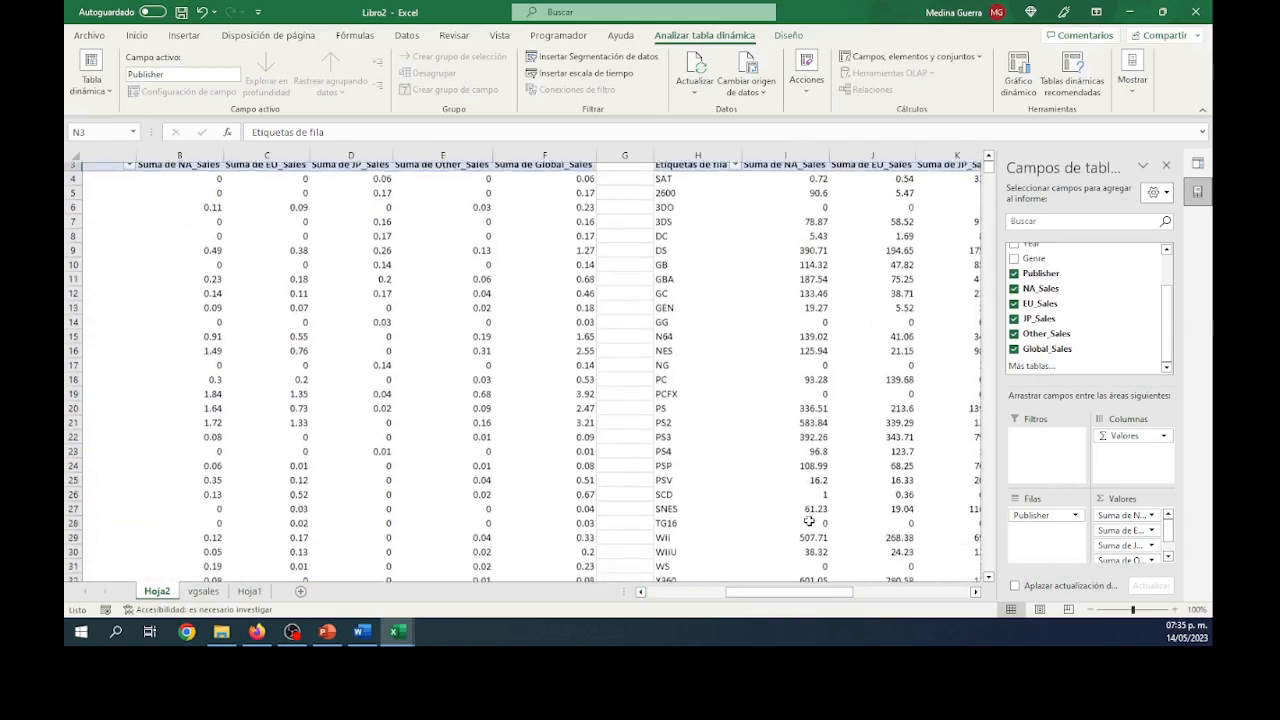
pyautogui.click(1076, 516)
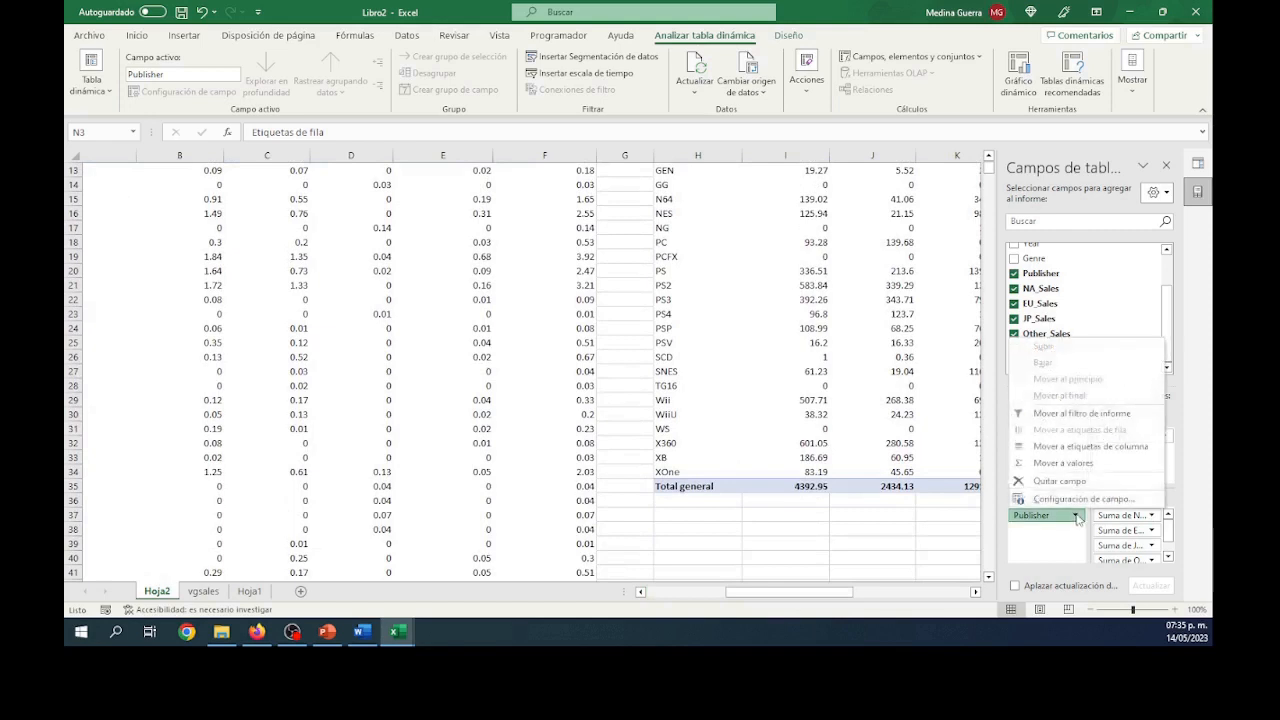
pyautogui.click(1037, 566)
pyautogui.scroll(2, 1046, 335)
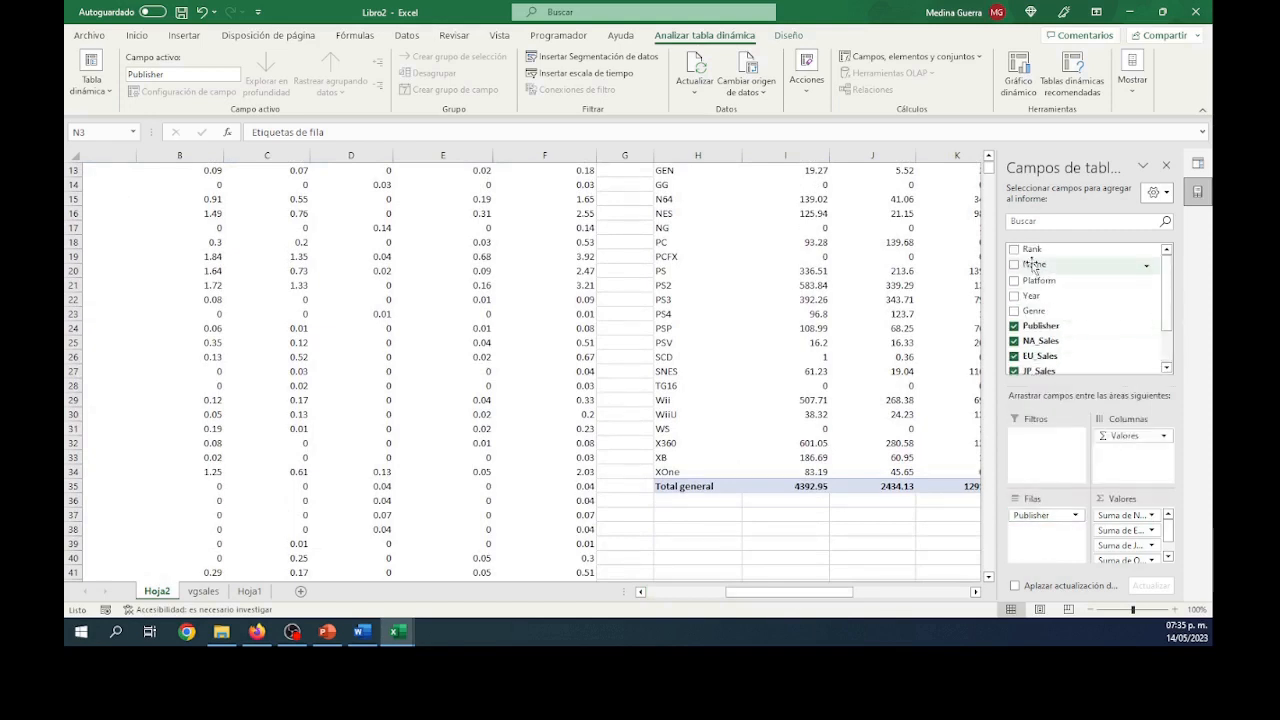
pyautogui.moveTo(1040, 253); pyautogui.dragTo(1040, 532)
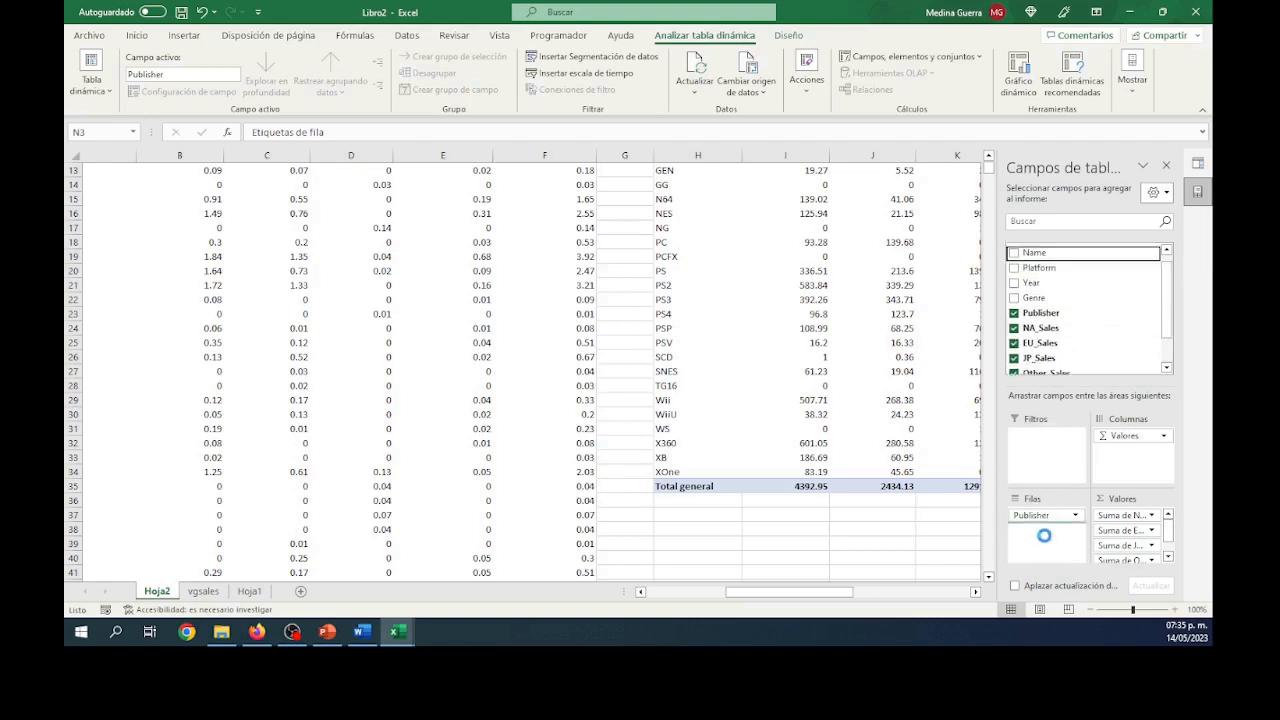
# Examine how the games are nested under each publisher in column N, such as 10TACLE Studios and 1C Company
pyautogui.scroll(4, 860, 455)
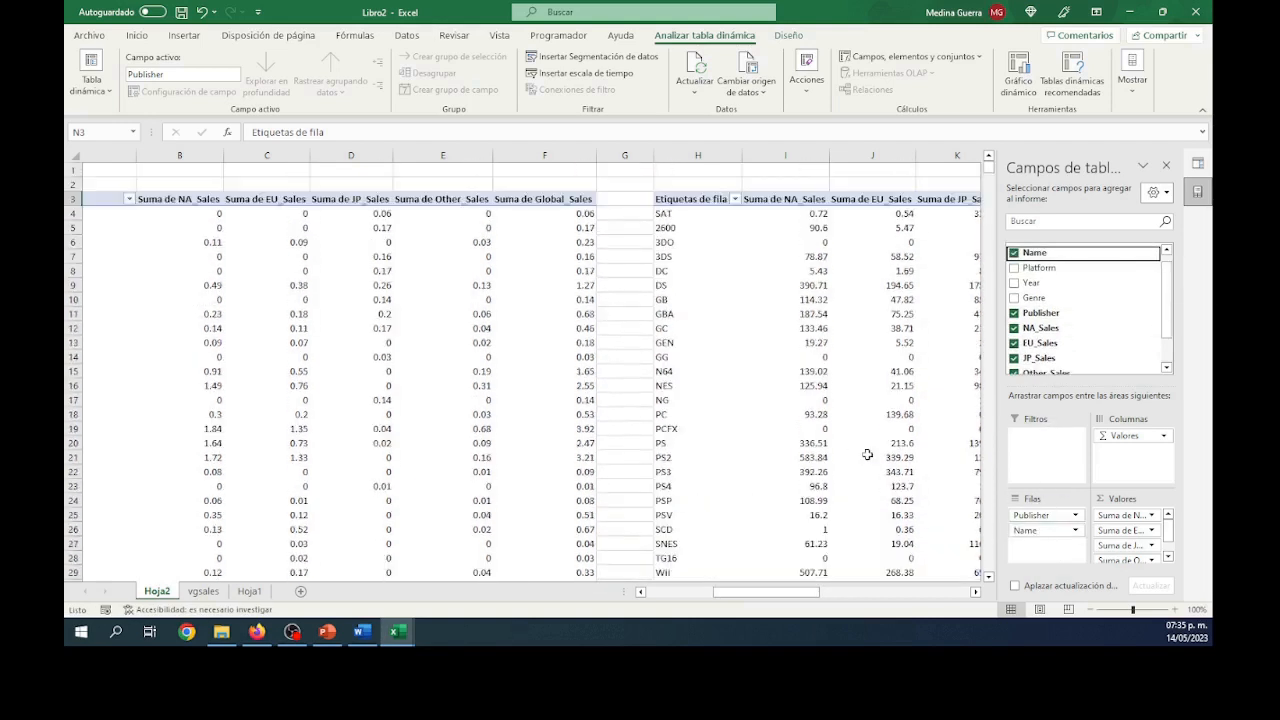
pyautogui.moveTo(762, 597); pyautogui.dragTo(626, 598)
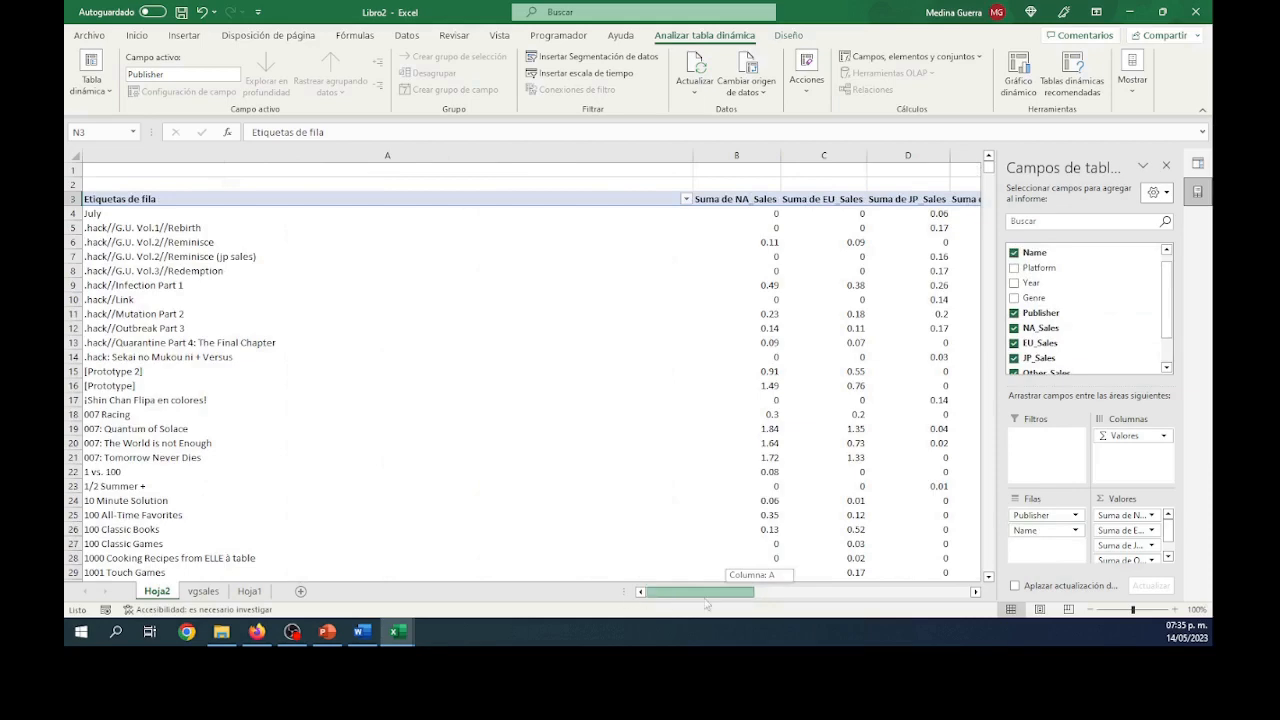
pyautogui.moveTo(705, 603); pyautogui.dragTo(862, 590)
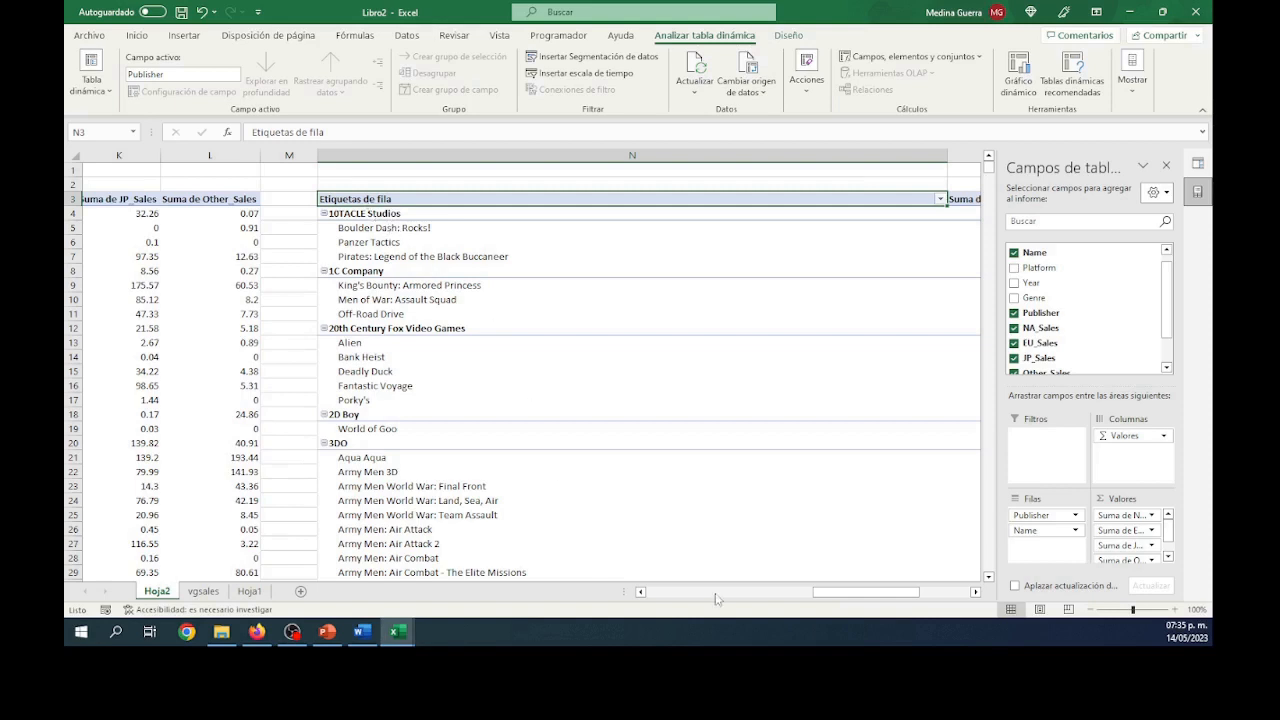
pyautogui.hscroll(2, 812, 593)
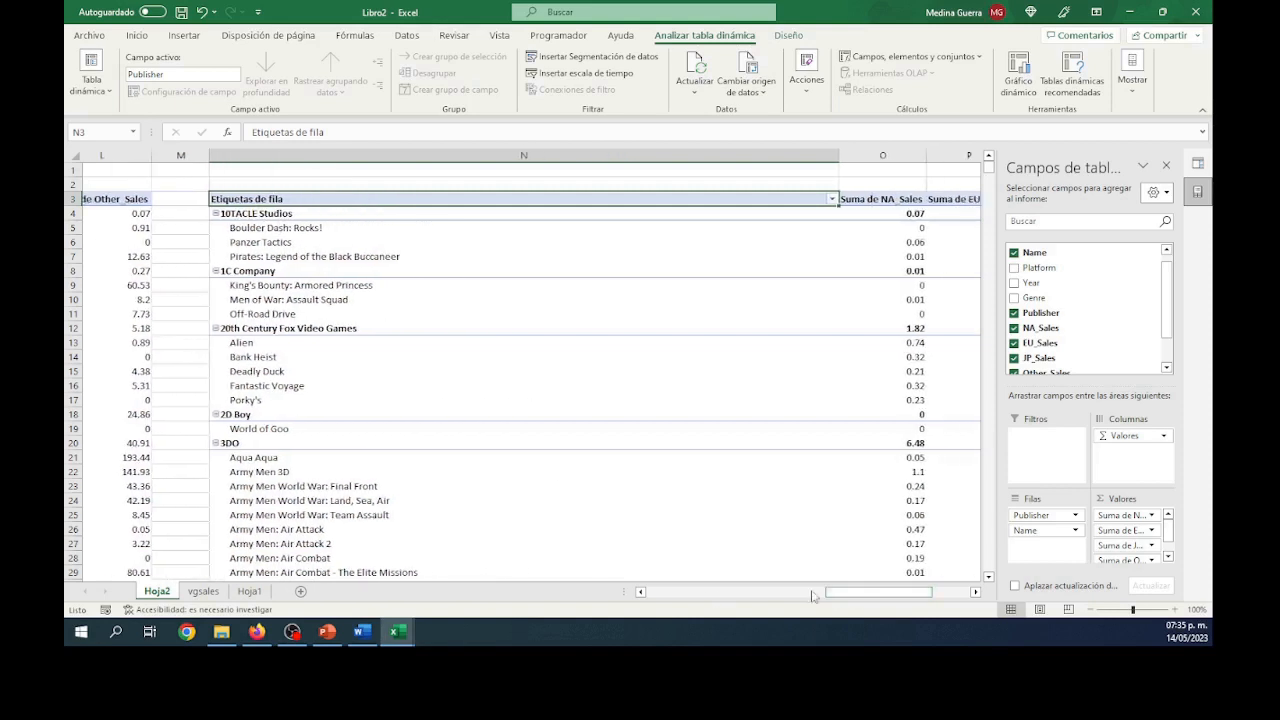
pyautogui.click(283, 213)
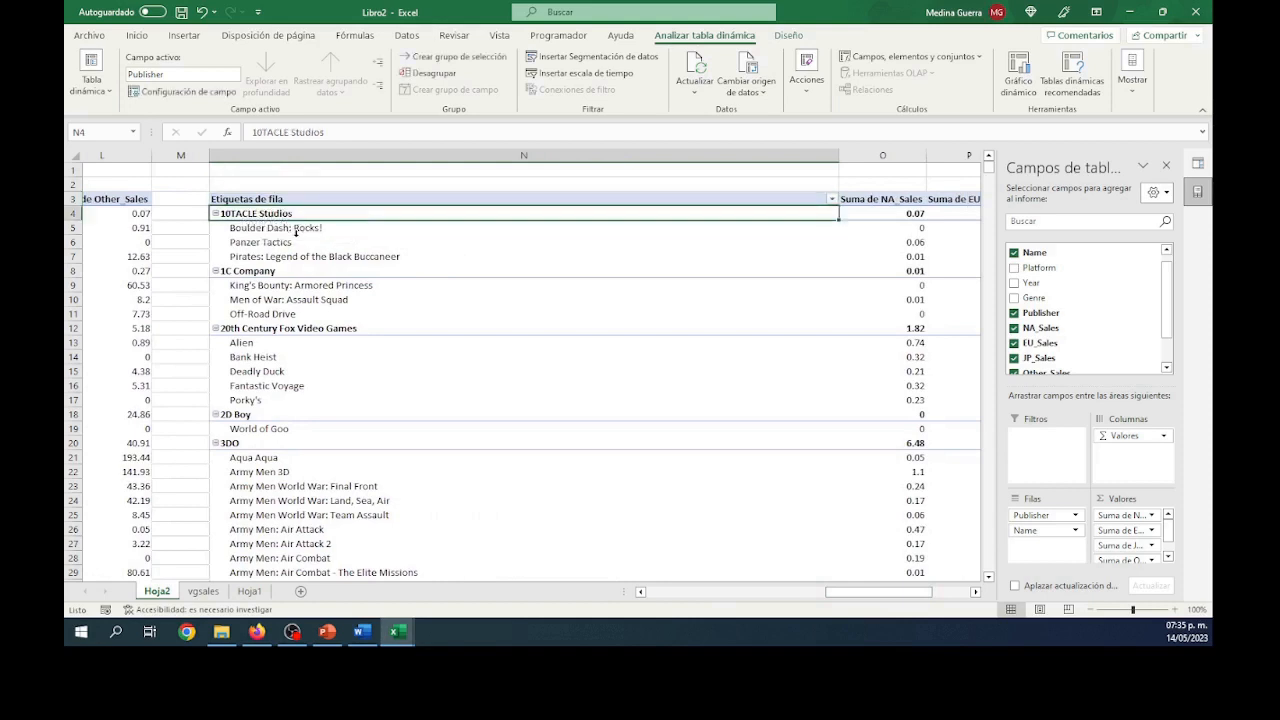
pyautogui.click(410, 230)
pyautogui.moveTo(410, 236); pyautogui.dragTo(405, 262)
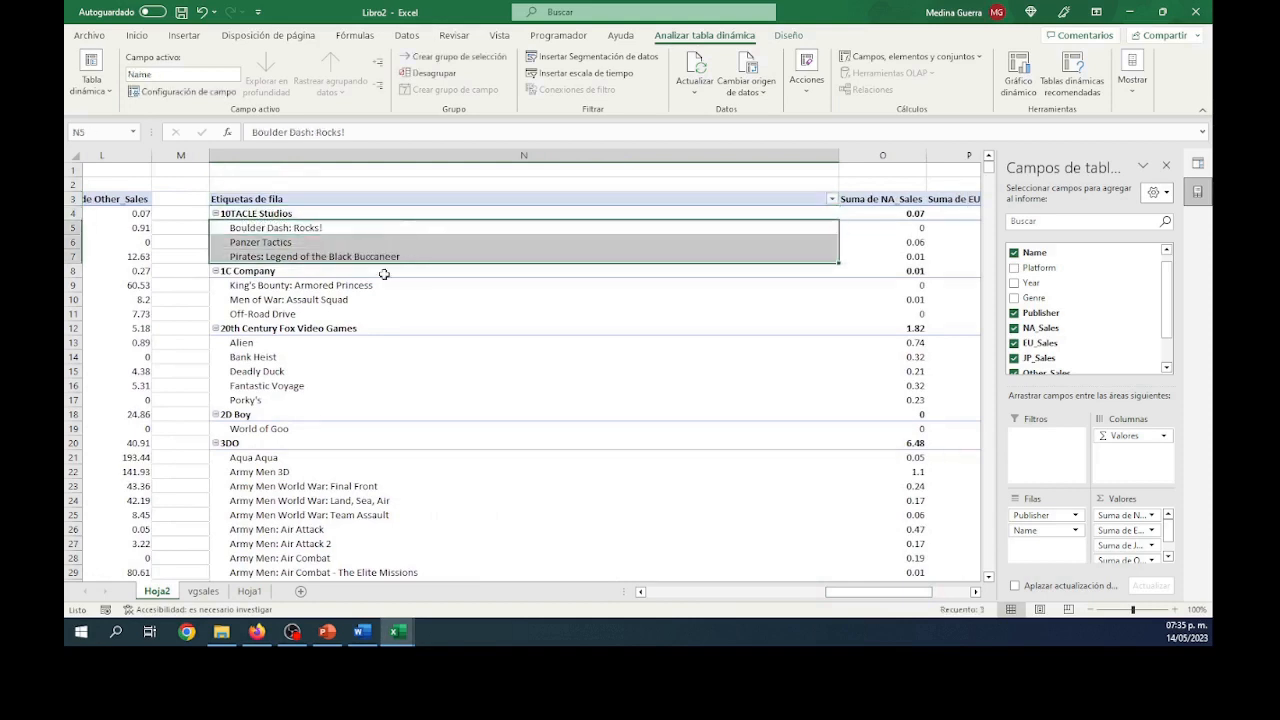
pyautogui.click(285, 273)
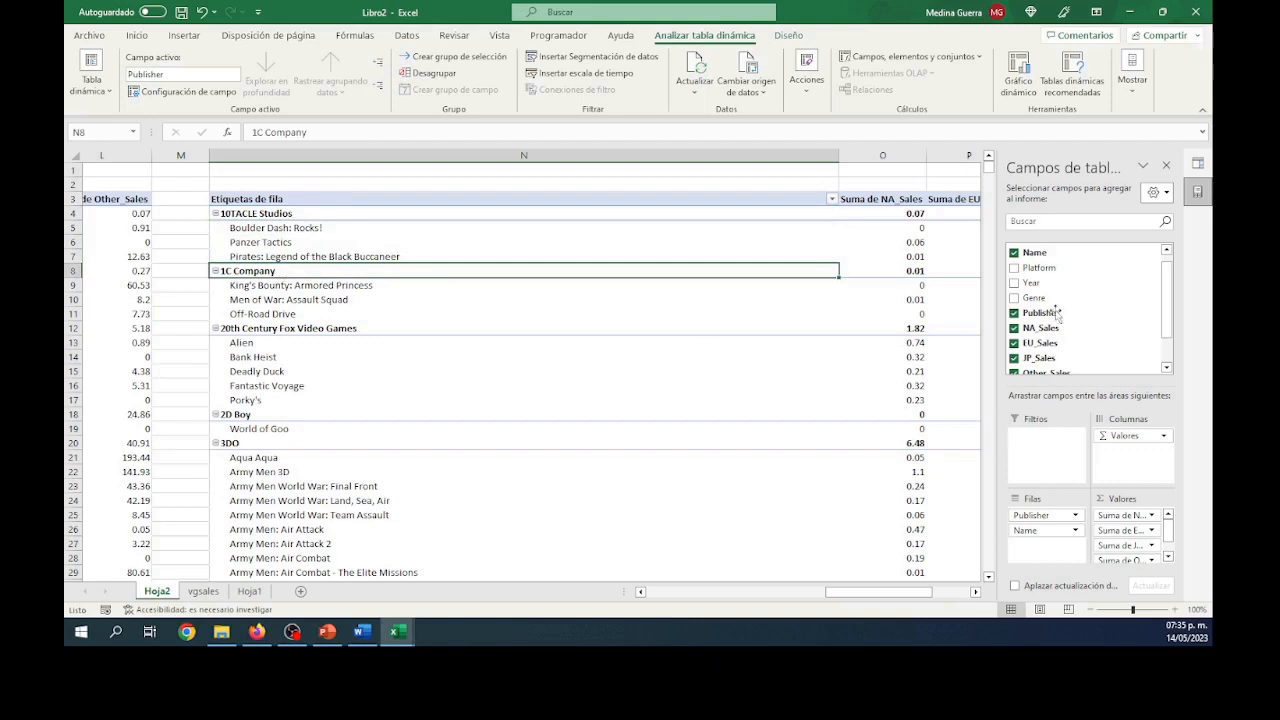
pyautogui.scroll(1, 1098, 285)
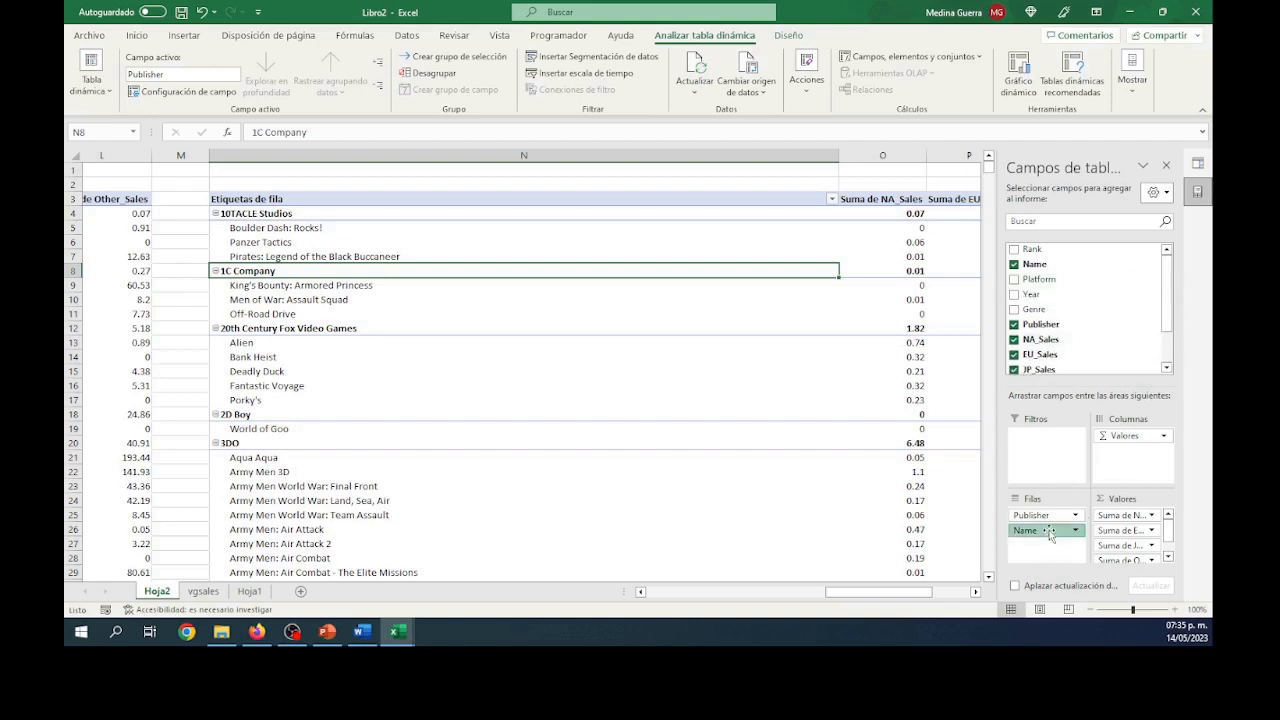
# Try Name above Publisher in the row fields of the pivot table at N3, review the grouping, and restore Publisher as the outer field
pyautogui.moveTo(1049, 535); pyautogui.dragTo(1055, 515)
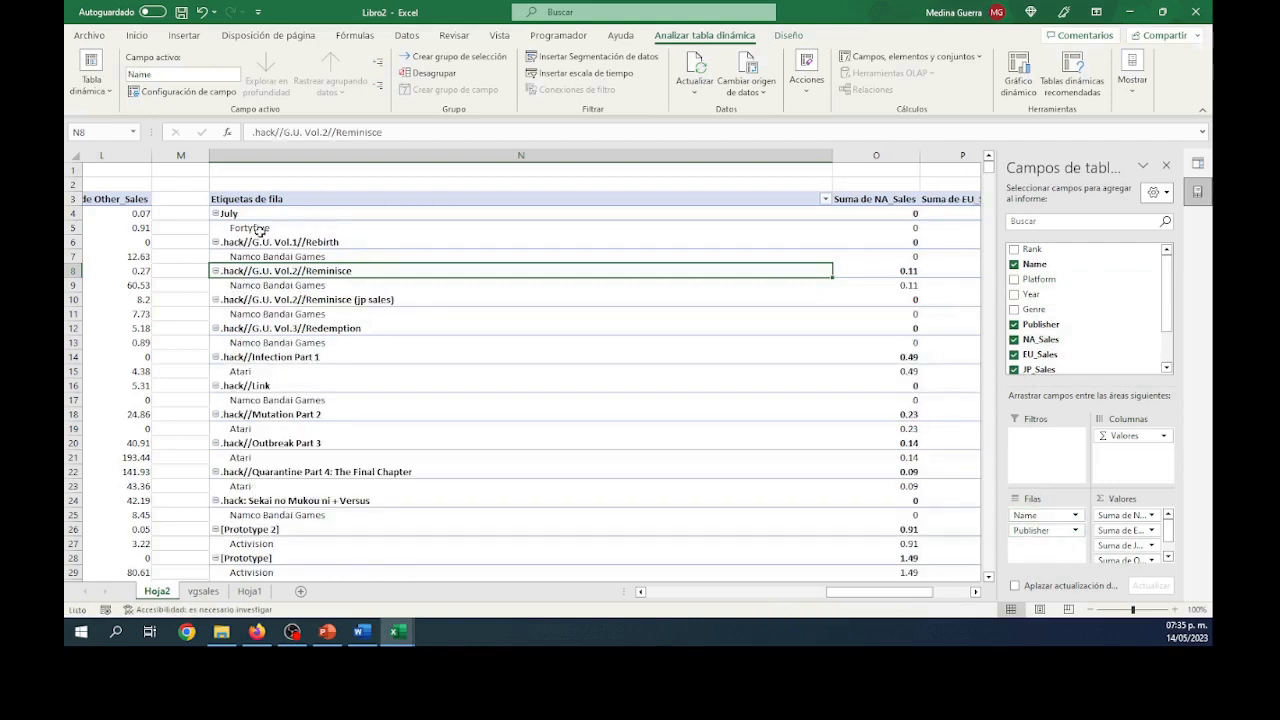
pyautogui.scroll(-6, 554, 394)
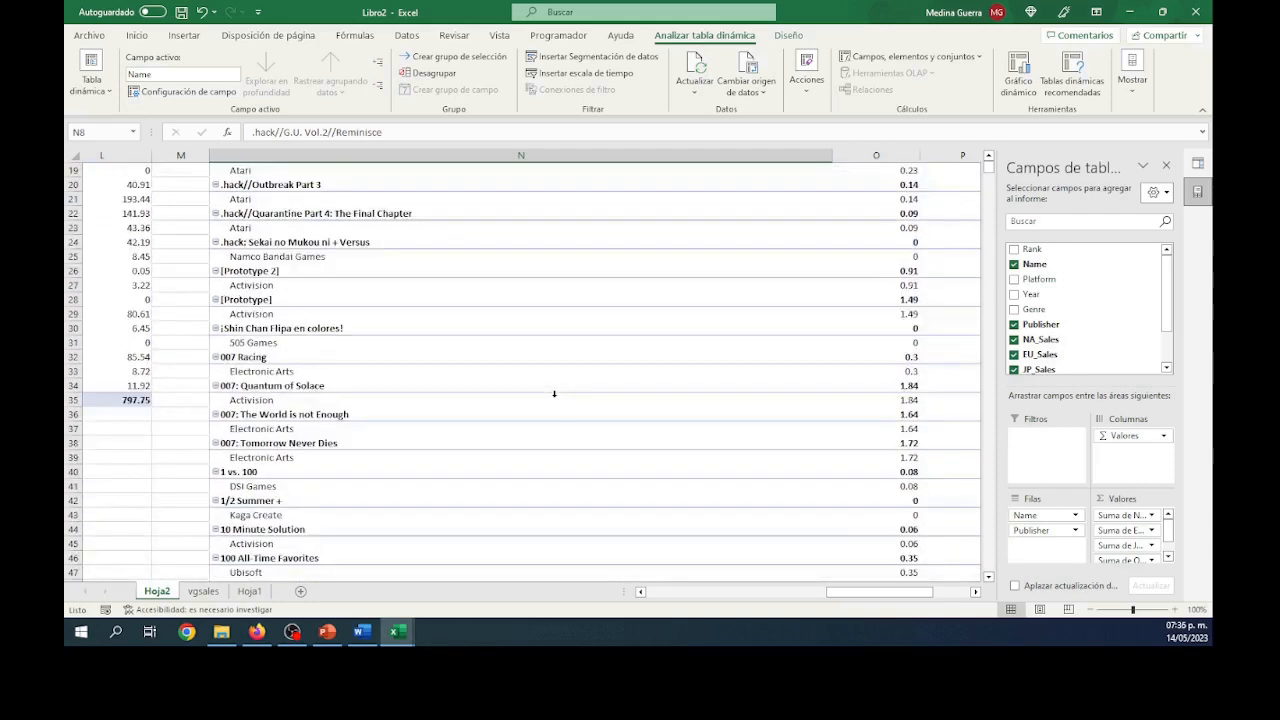
pyautogui.scroll(6, 554, 394)
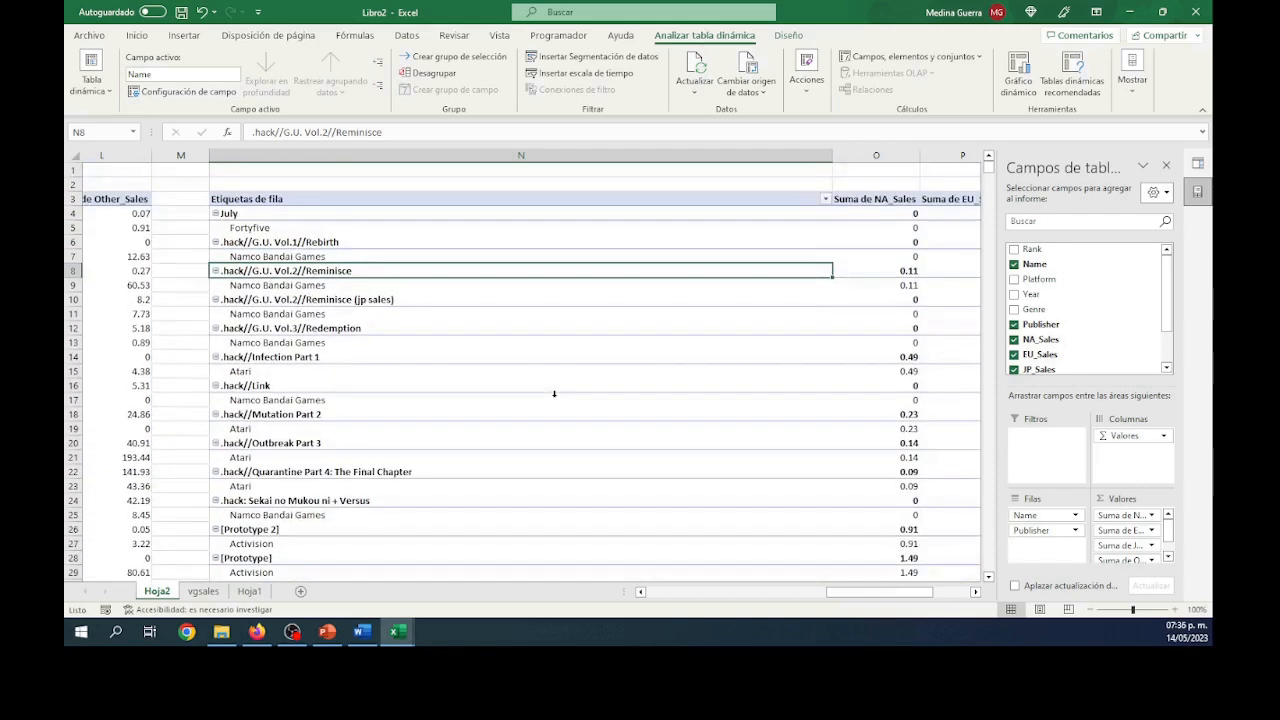
pyautogui.scroll(-13, 558, 377)
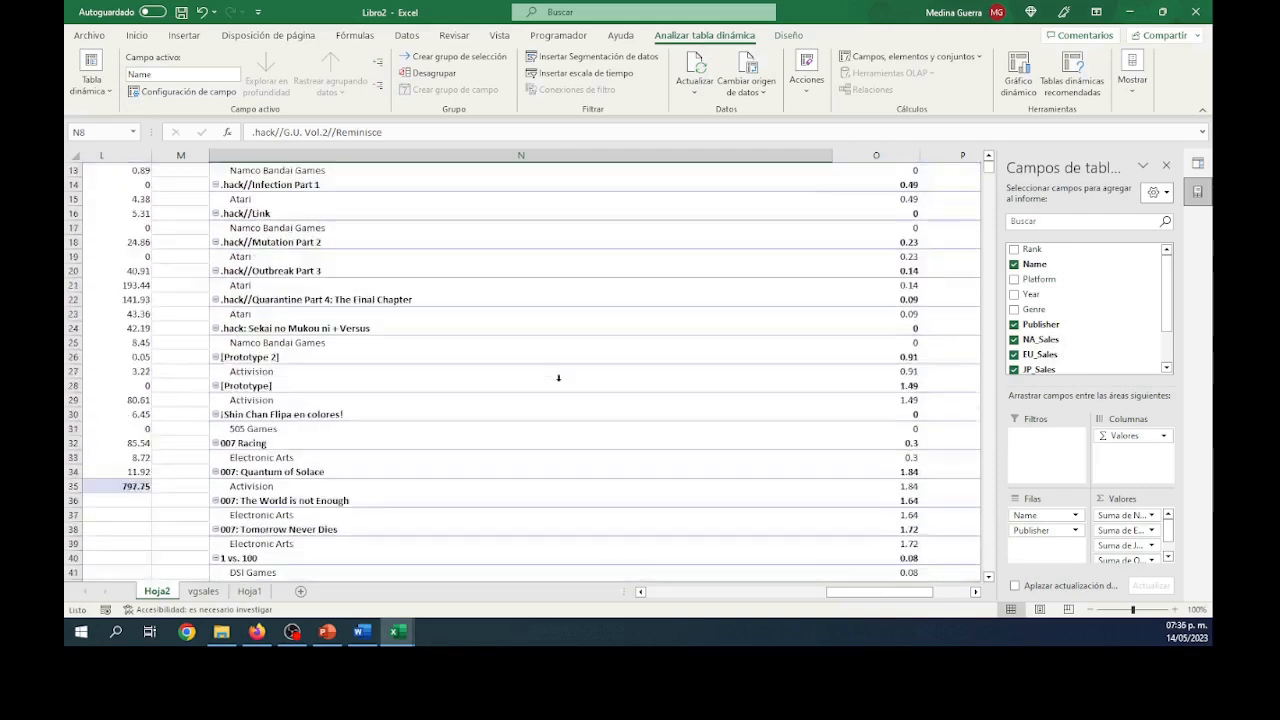
pyautogui.scroll(-15, 558, 377)
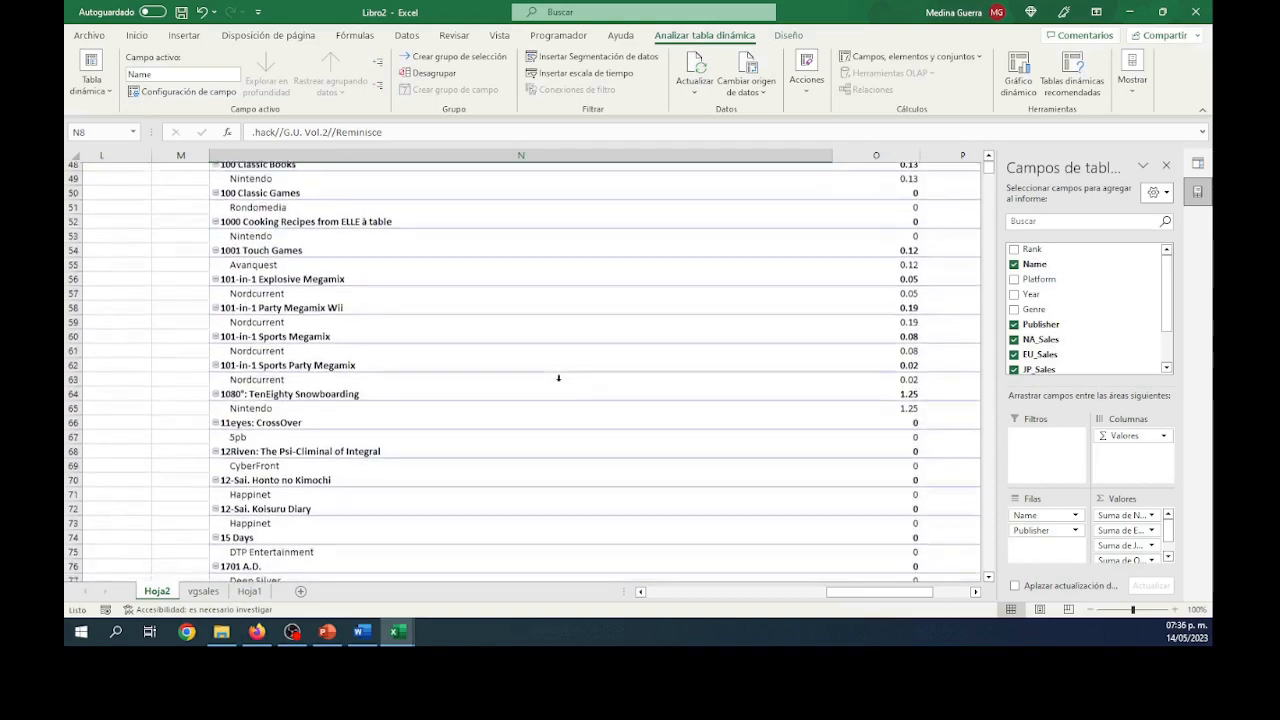
pyautogui.scroll(-14, 558, 377)
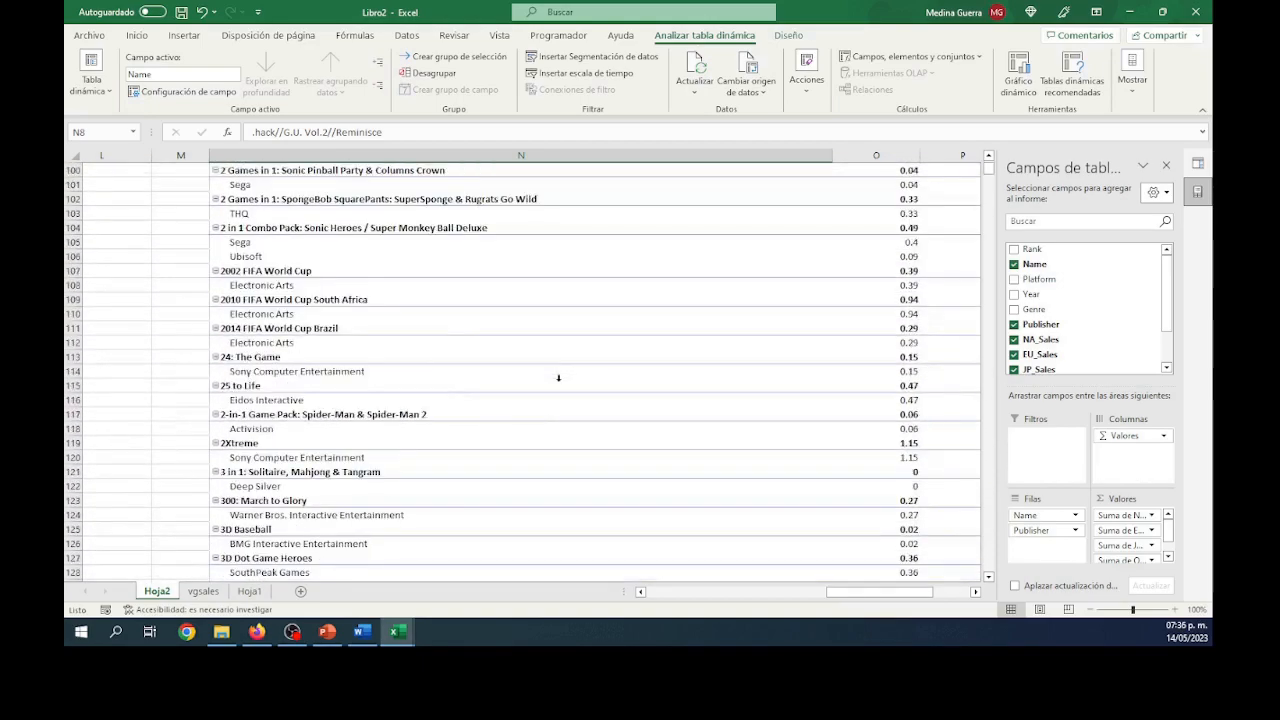
pyautogui.scroll(17, 558, 377)
pyautogui.scroll(20, 558, 377)
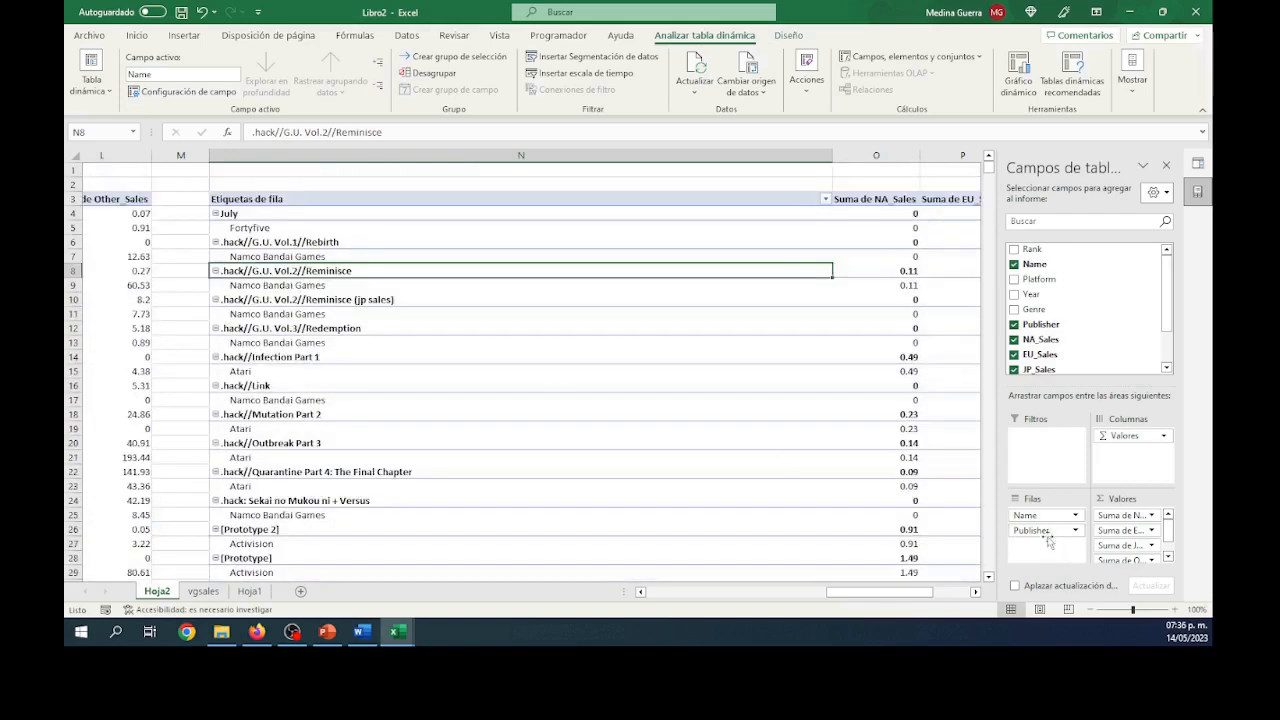
pyautogui.moveTo(1031, 530); pyautogui.dragTo(1040, 510)
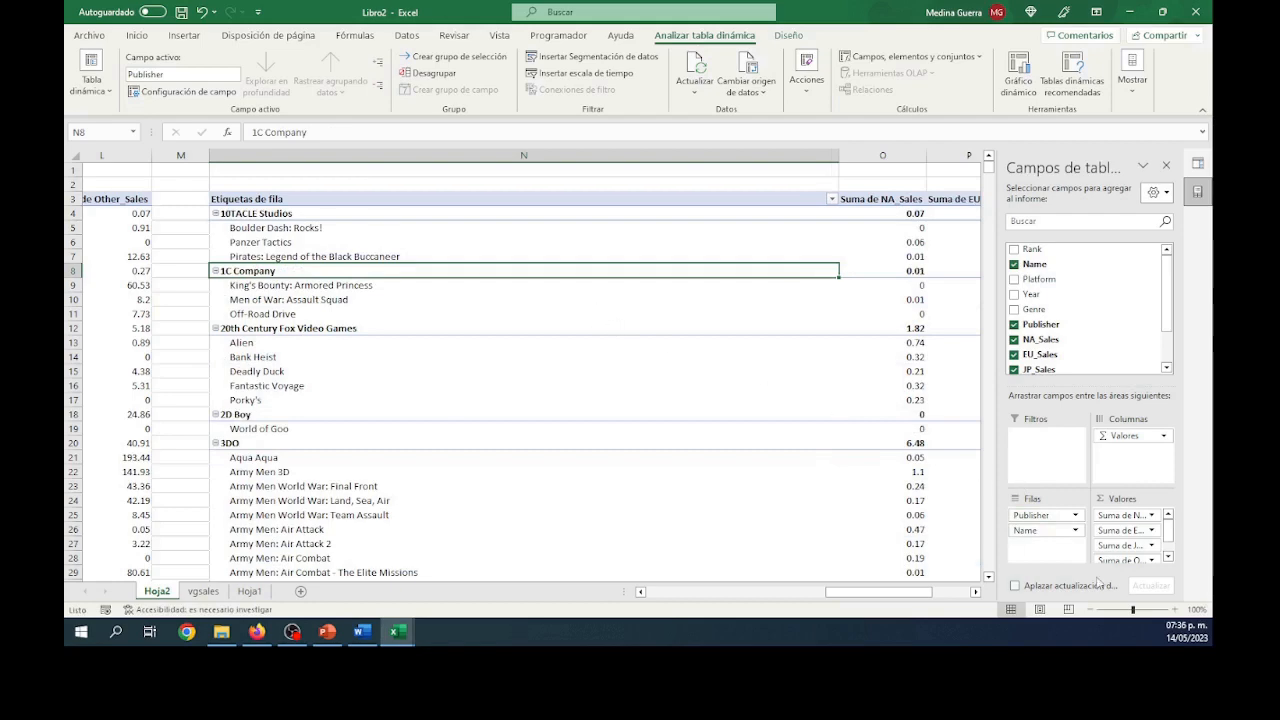
pyautogui.moveTo(881, 597); pyautogui.dragTo(950, 600)
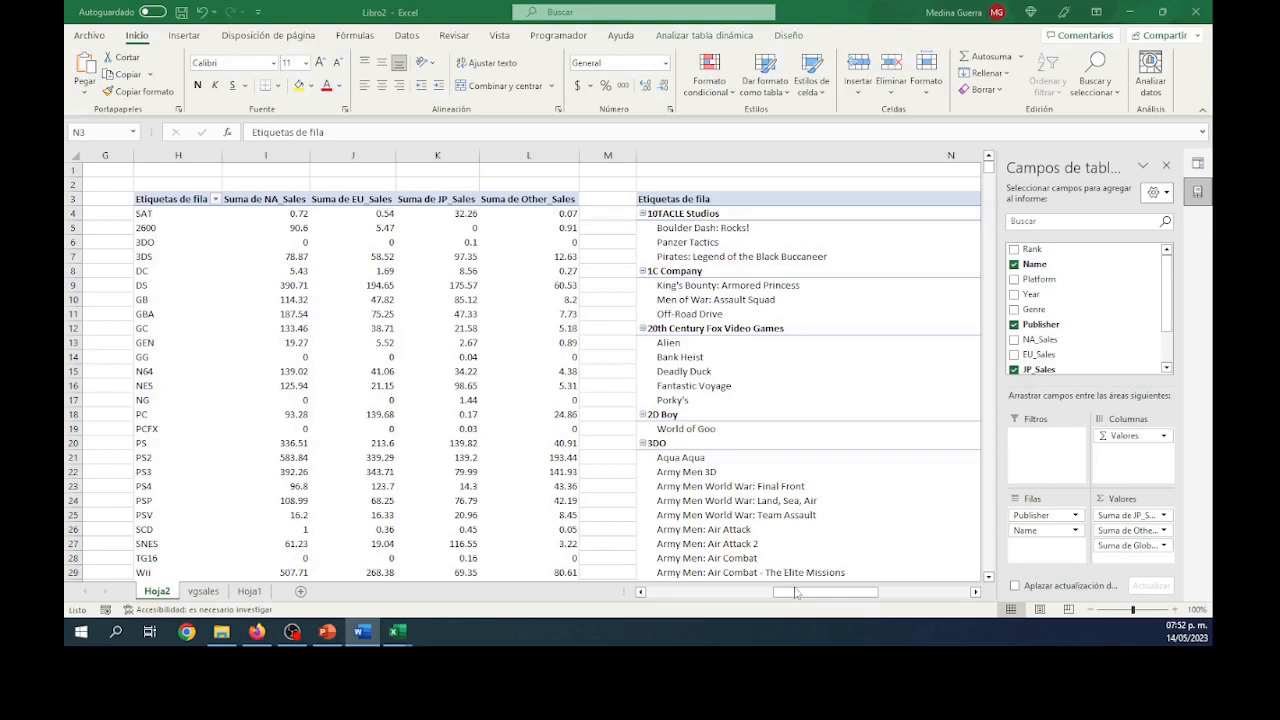
# Select H3:L34 of the platform pivot table, leaving out the grand total row, and start inserting a pivot chart from it
pyautogui.moveTo(790, 596); pyautogui.dragTo(774, 596)
pyautogui.click(305, 256)
pyautogui.moveTo(300, 199); pyautogui.dragTo(648, 541)
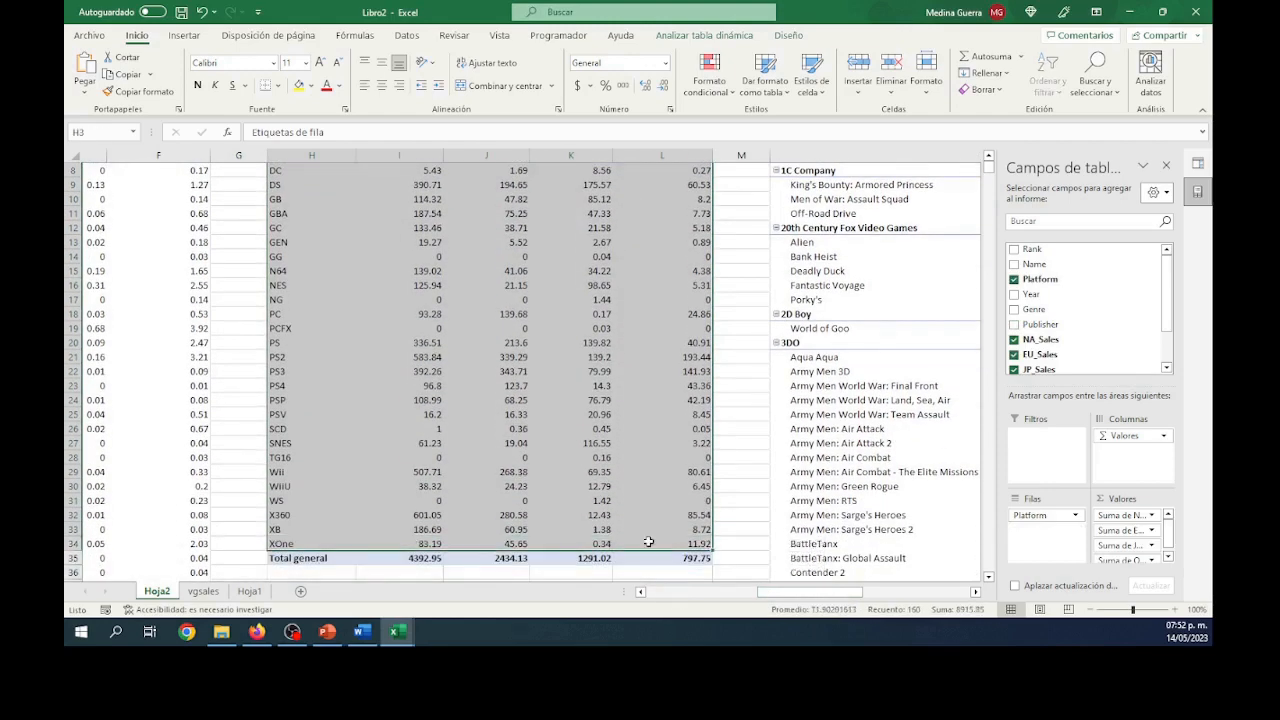
pyautogui.click(186, 37)
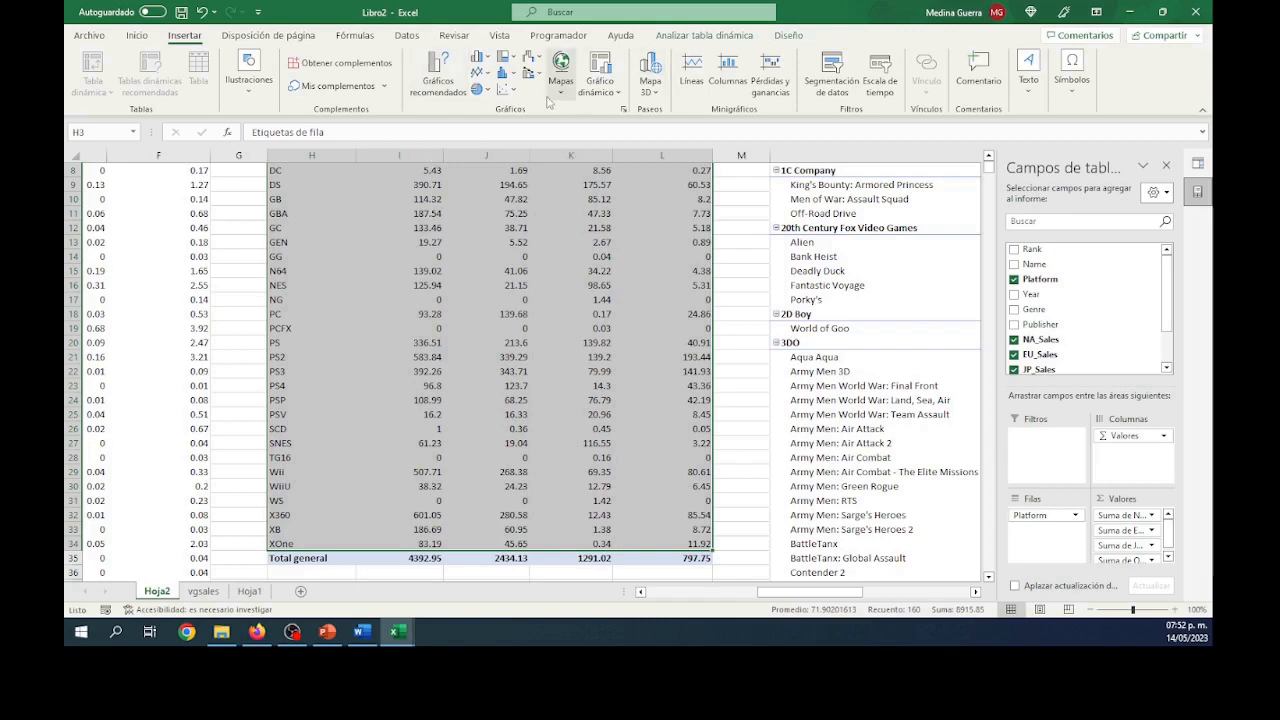
pyautogui.moveTo(524, 185)
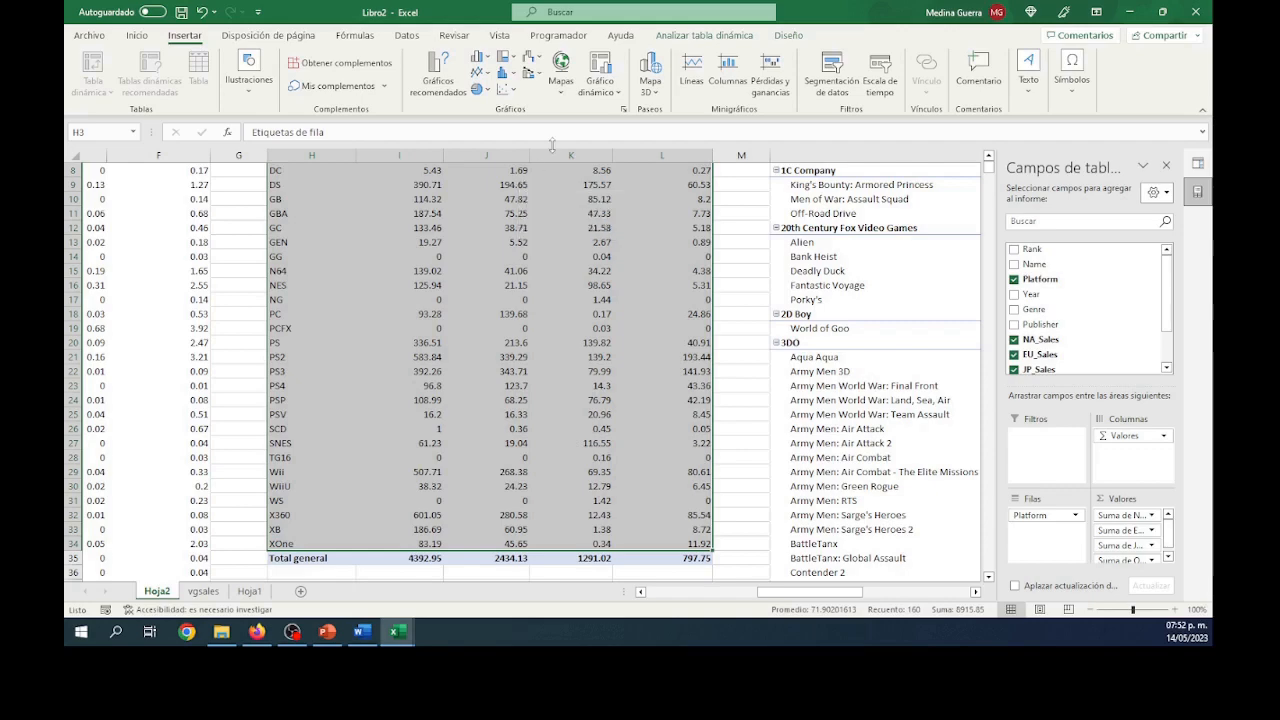
pyautogui.click(601, 72)
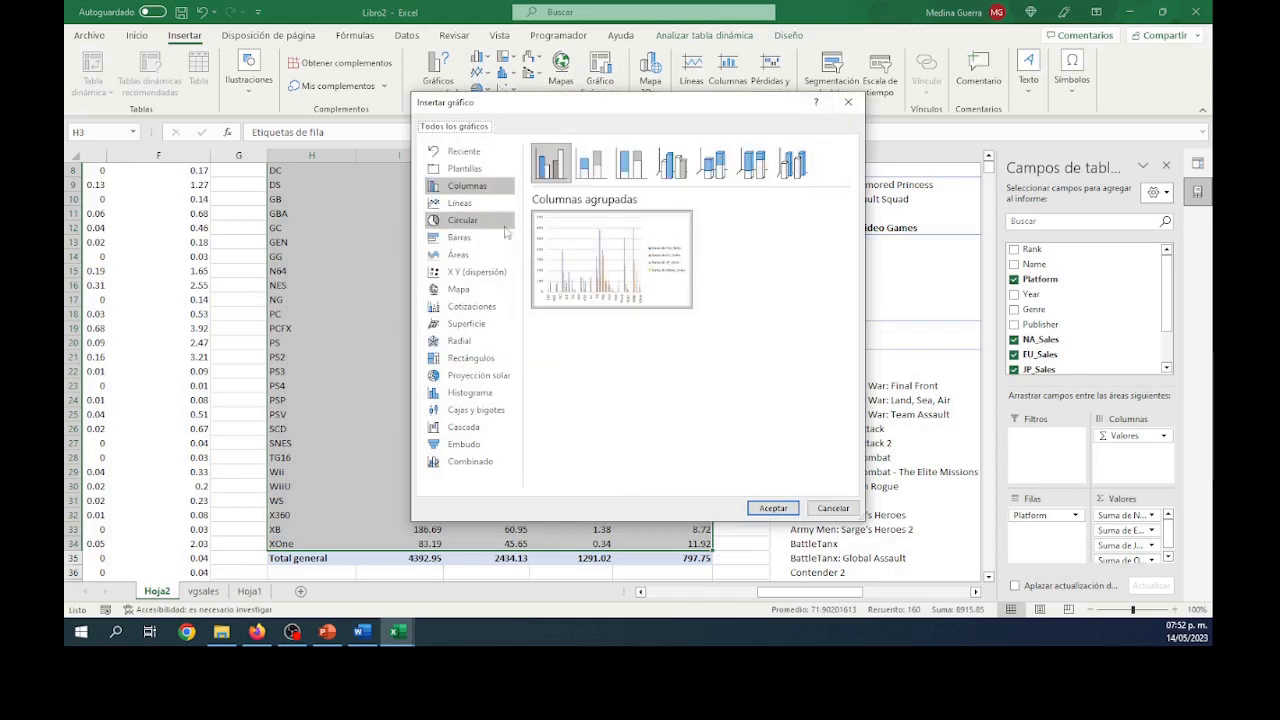
# Compare the line, pie and funnel chart types for the platform data and choose Circular
pyautogui.click(480, 205)
pyautogui.click(480, 222)
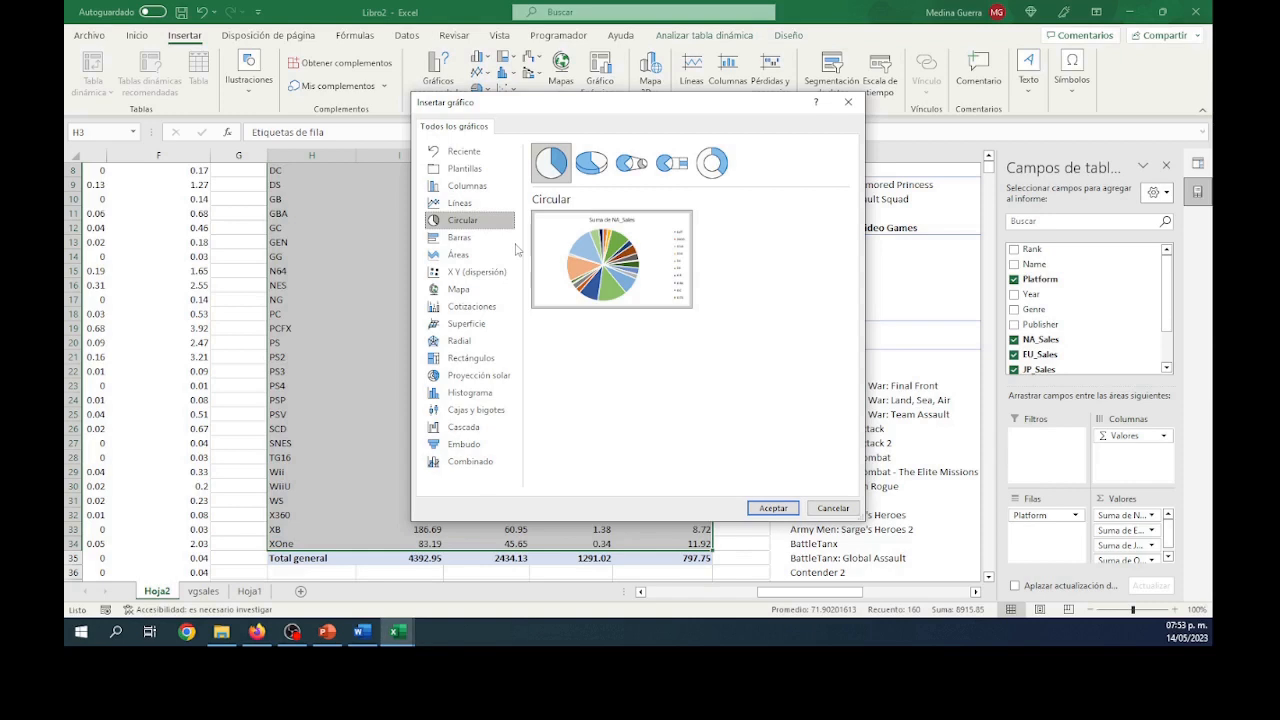
pyautogui.click(487, 453)
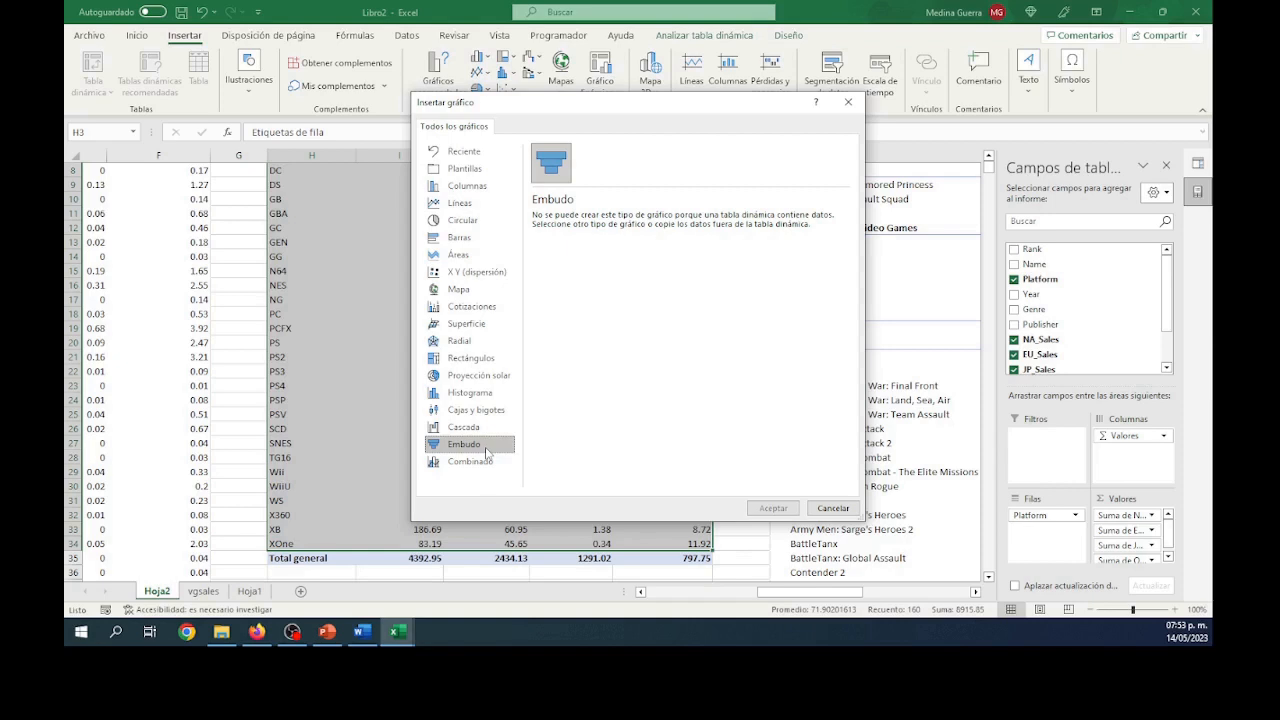
pyautogui.click(490, 223)
pyautogui.moveTo(627, 283)
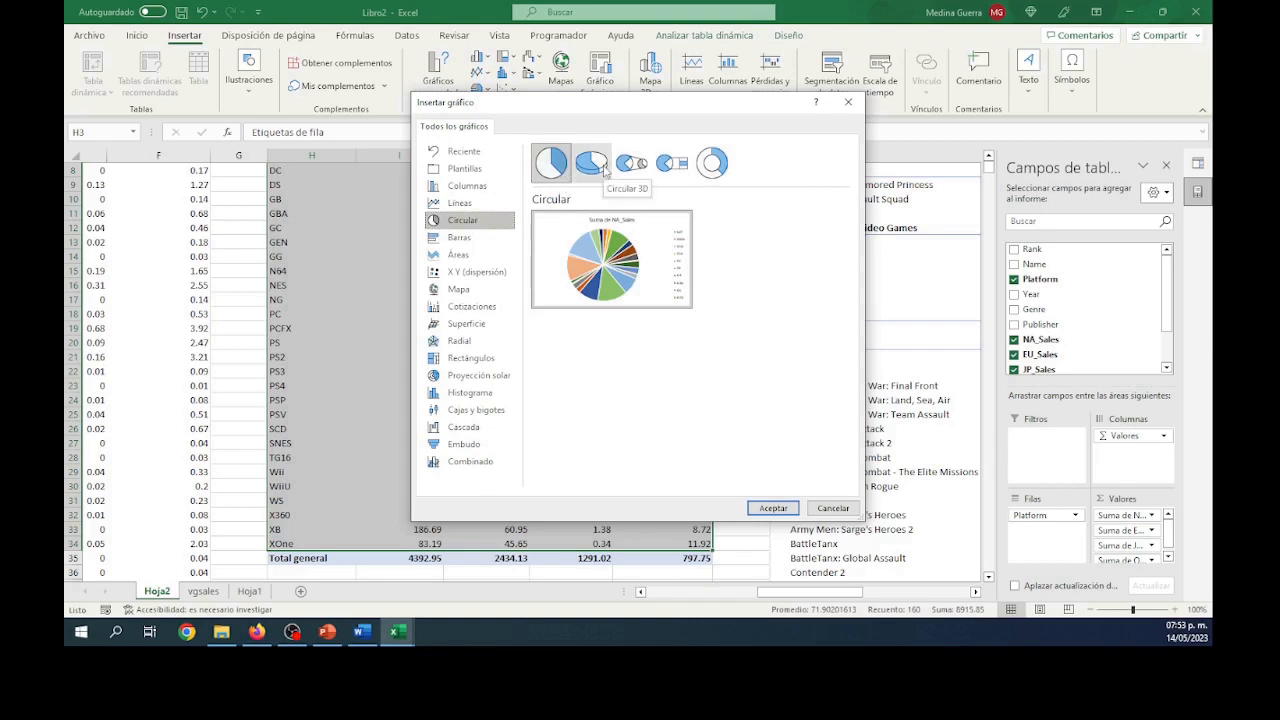
# Preview the 3D, pie-of-pie, bar-of-pie and doughnut variants, ending back on the plain Circular chart
pyautogui.click(604, 170)
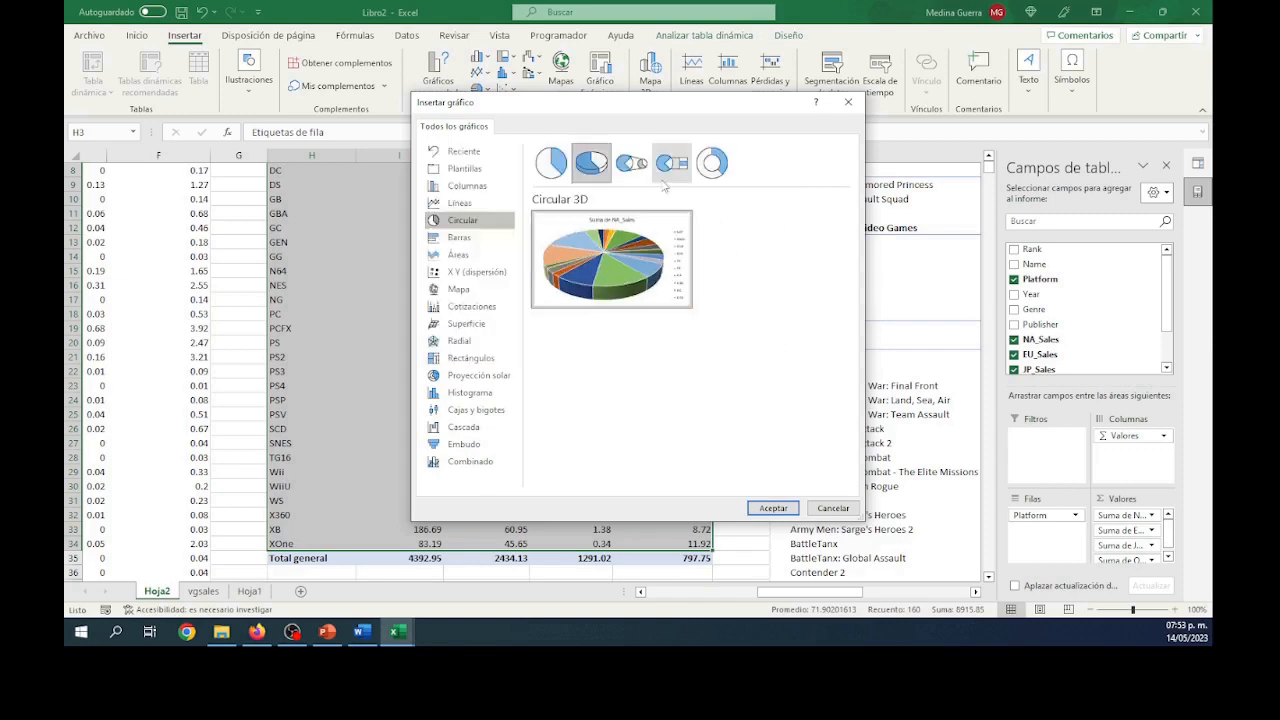
pyautogui.click(641, 168)
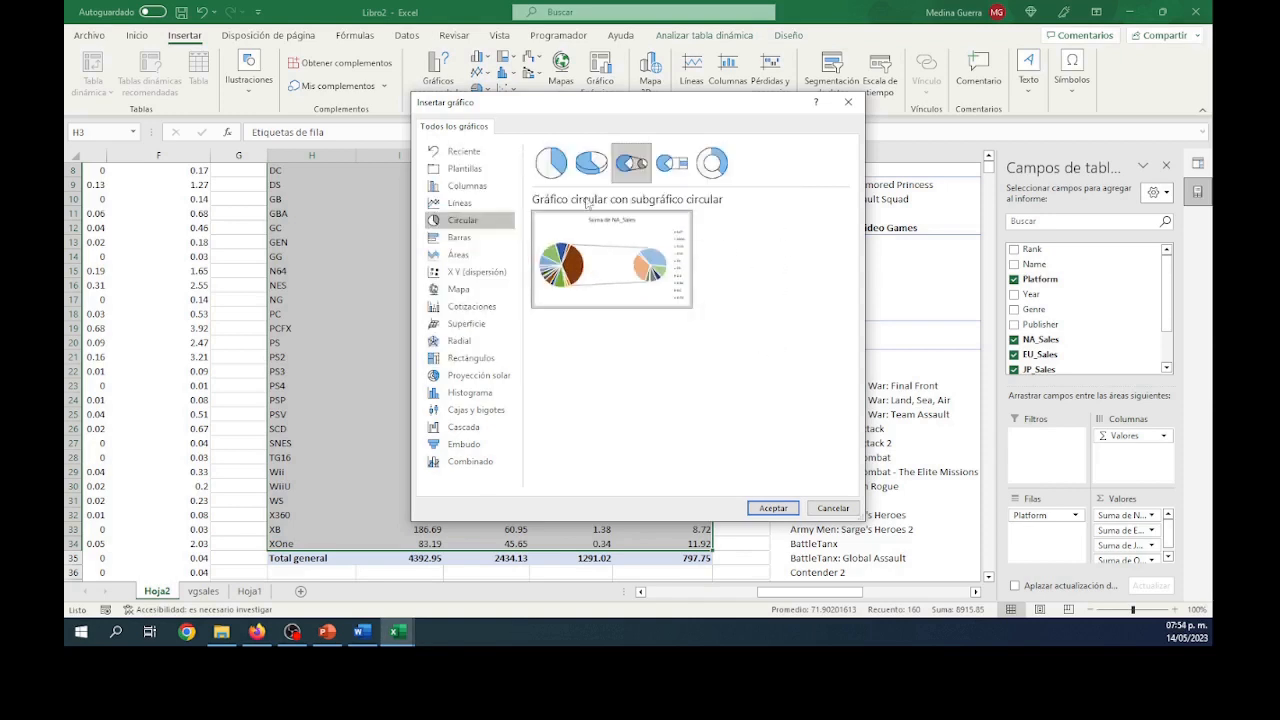
pyautogui.click(671, 166)
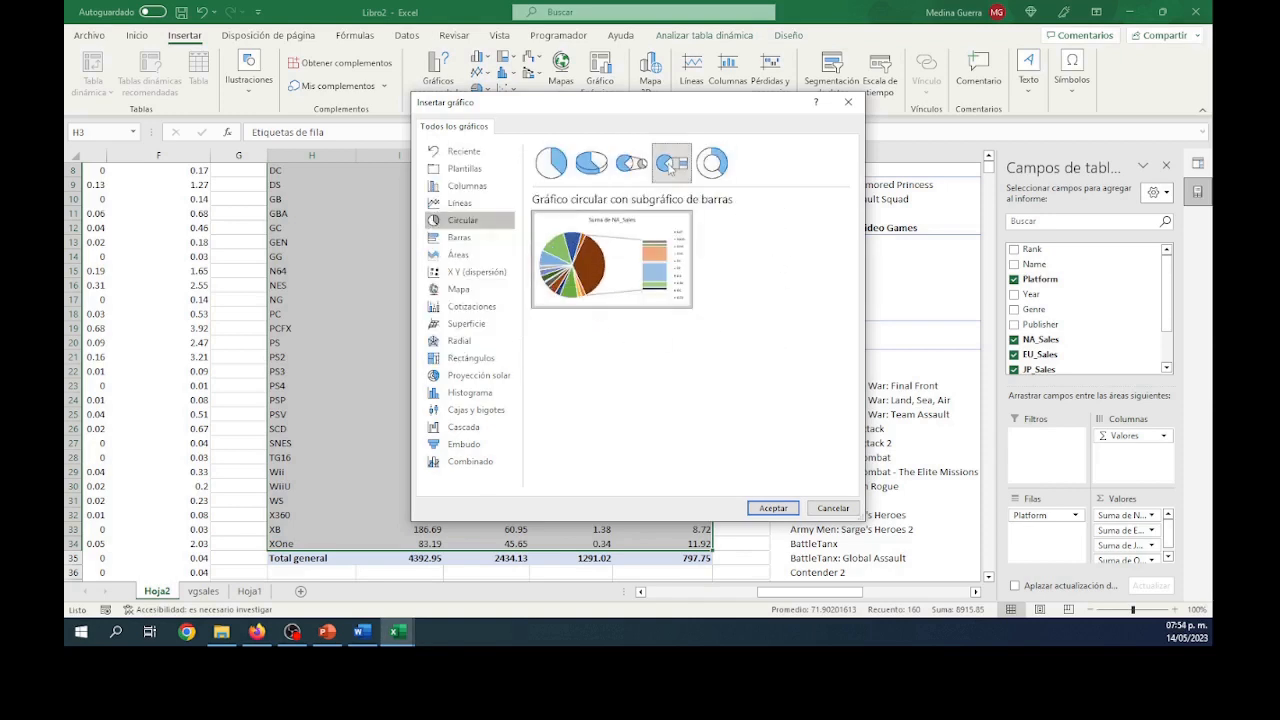
pyautogui.click(713, 165)
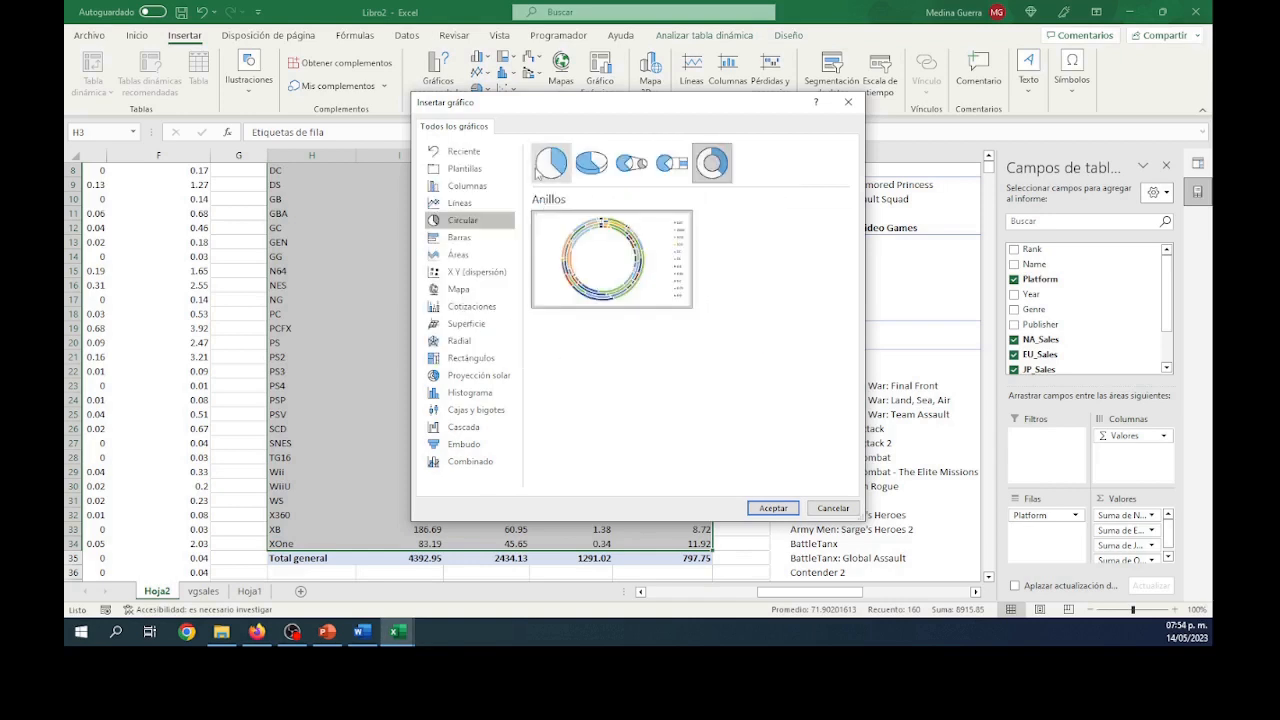
pyautogui.click(552, 178)
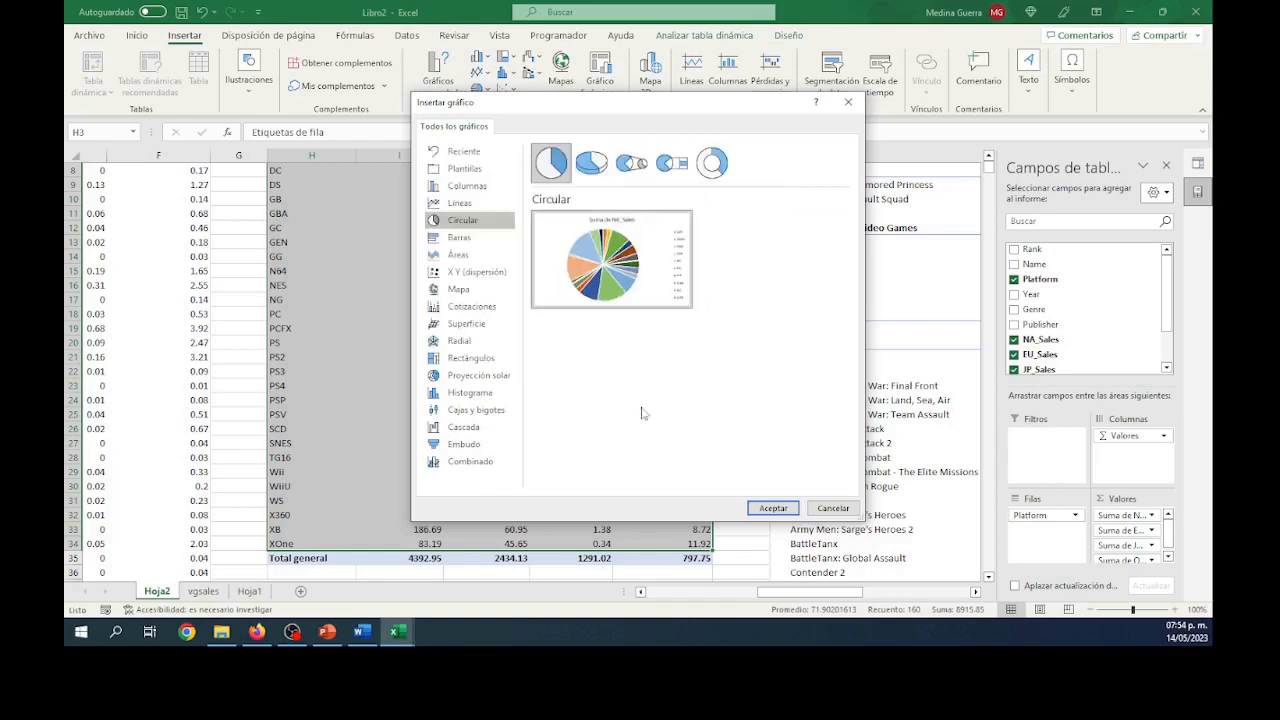
# Insert the plain pie chart and move it up to start at row 4, over the platform pivot table's value columns
pyautogui.click(772, 509)
pyautogui.scroll(3, 656, 460)
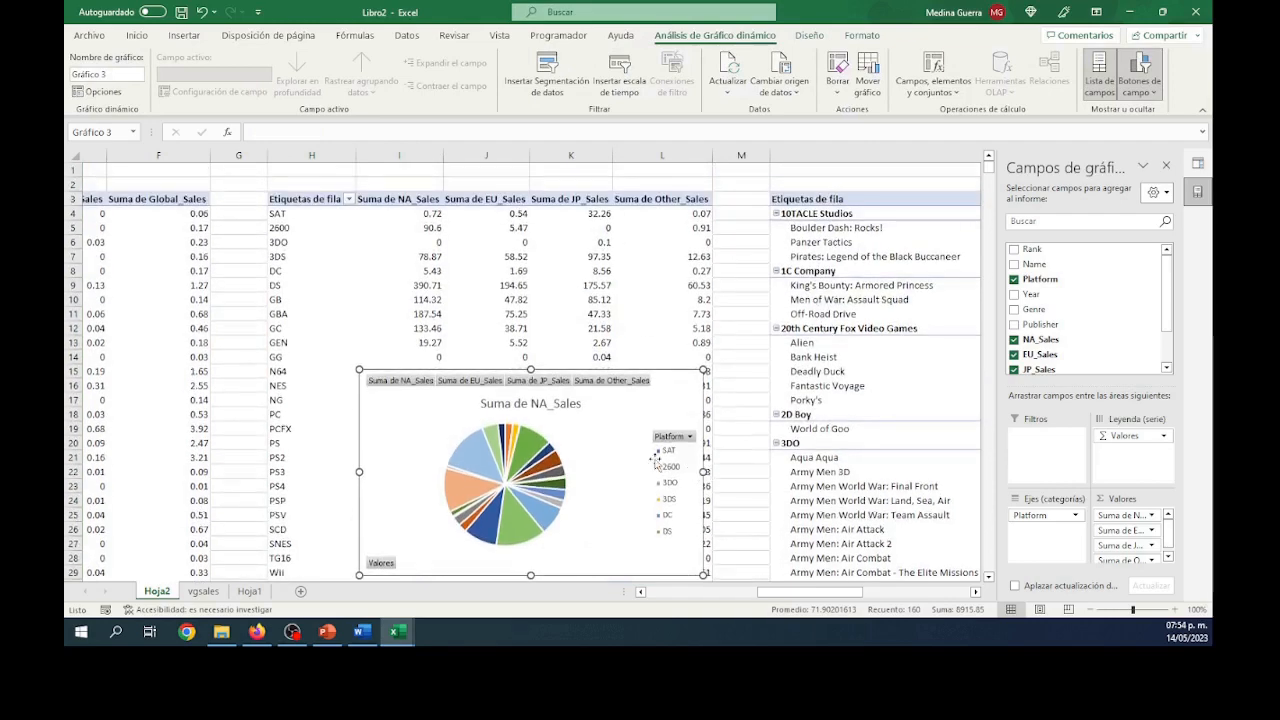
pyautogui.moveTo(658, 452); pyautogui.dragTo(714, 285)
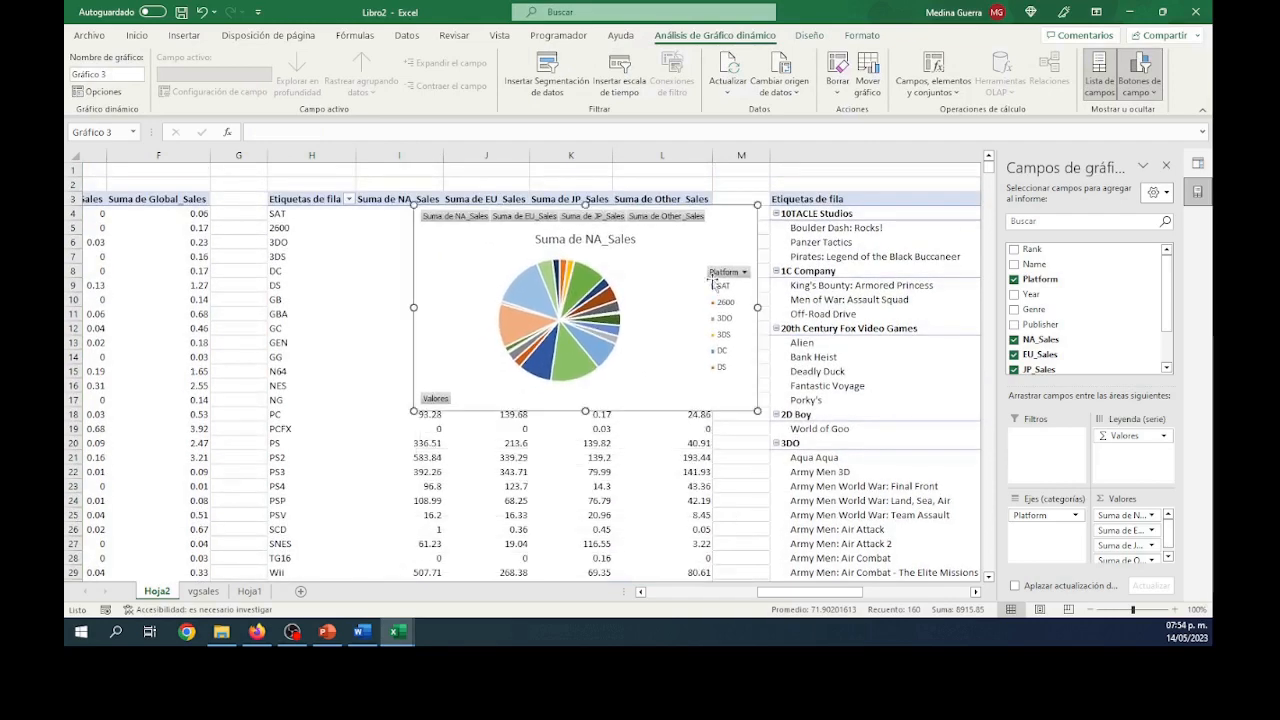
# Remove the Name row field and the JP_Sales and Other_Sales values from the publisher pivot table at N3, leaving only Global_Sales
pyautogui.moveTo(809, 591); pyautogui.dragTo(860, 588)
pyautogui.click(690, 199)
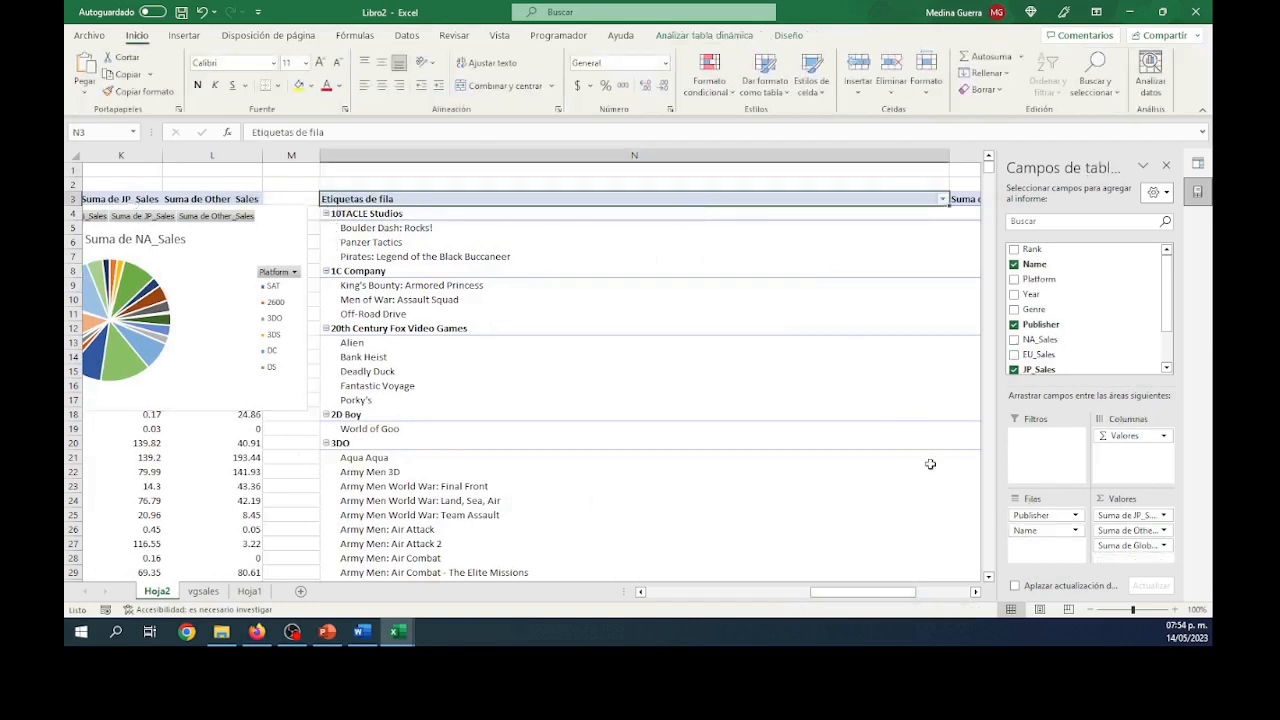
pyautogui.moveTo(1040, 530); pyautogui.dragTo(866, 513)
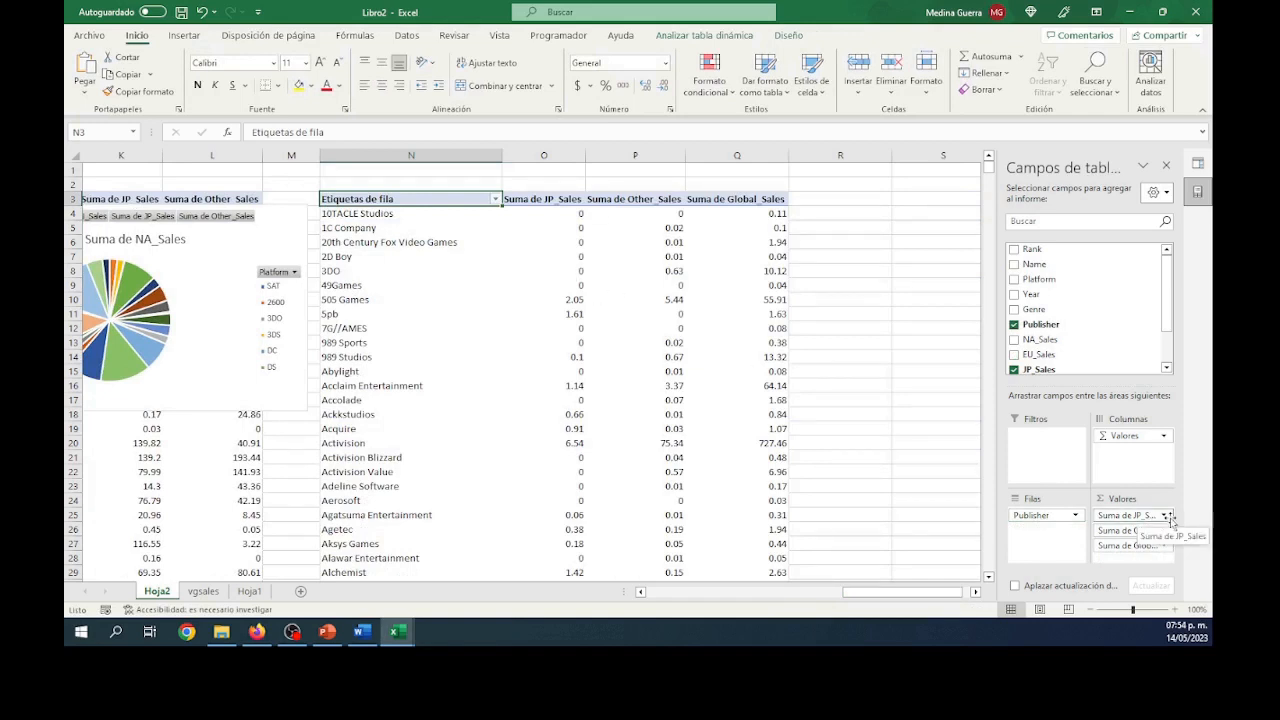
pyautogui.click(1165, 517)
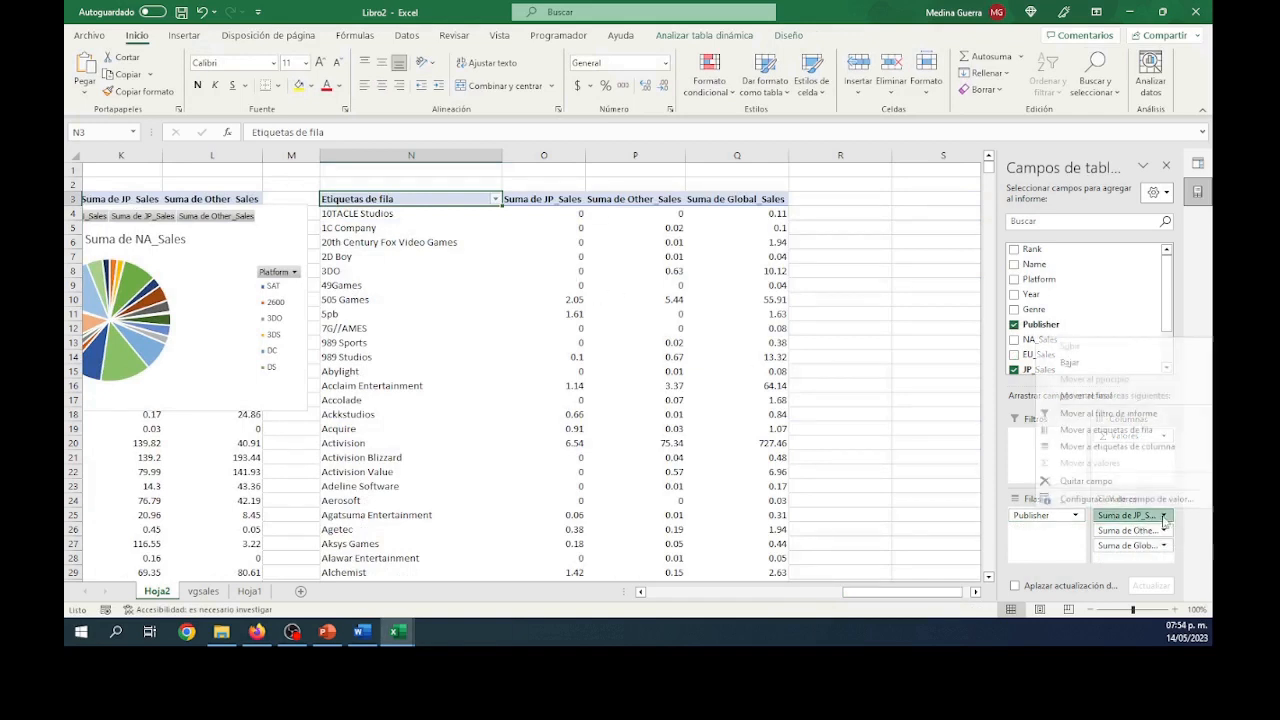
pyautogui.click(1122, 488)
pyautogui.moveTo(1140, 517); pyautogui.dragTo(855, 477)
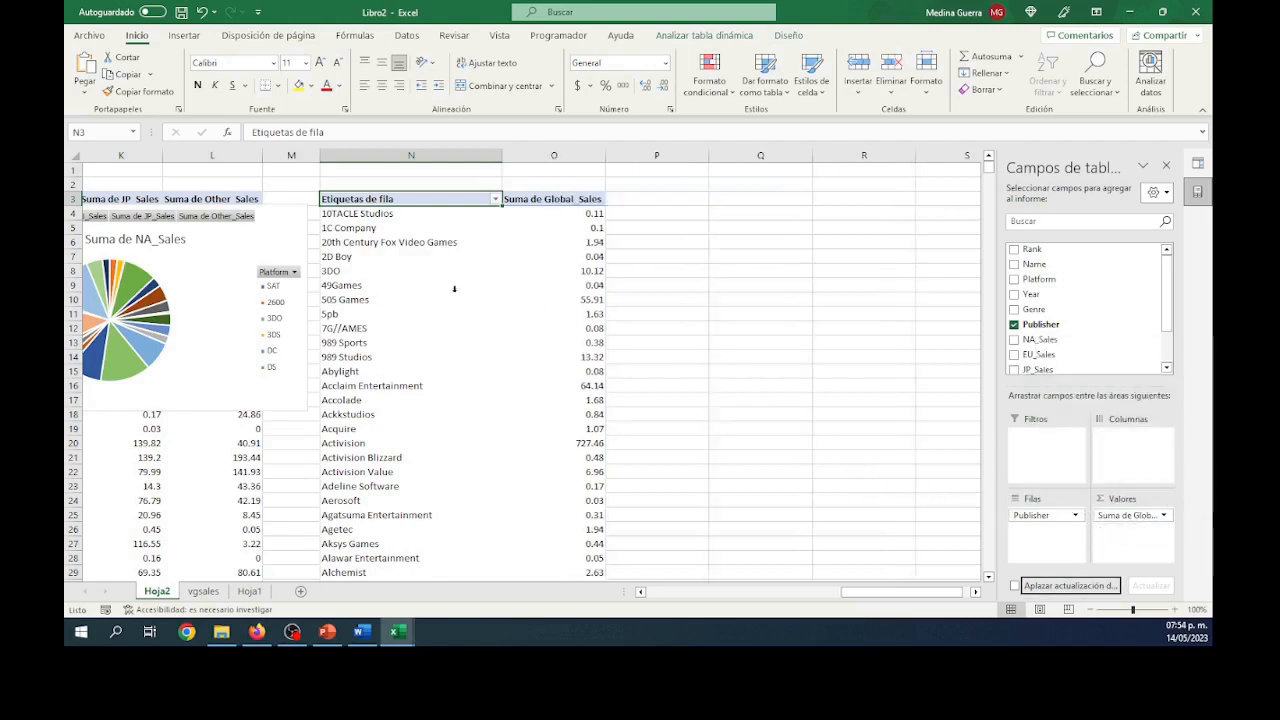
# Move the pie chart to columns P to S beside the publisher pivot table and add data labels to its slices
pyautogui.moveTo(212, 352); pyautogui.dragTo(866, 353)
pyautogui.moveTo(858, 592); pyautogui.dragTo(892, 595)
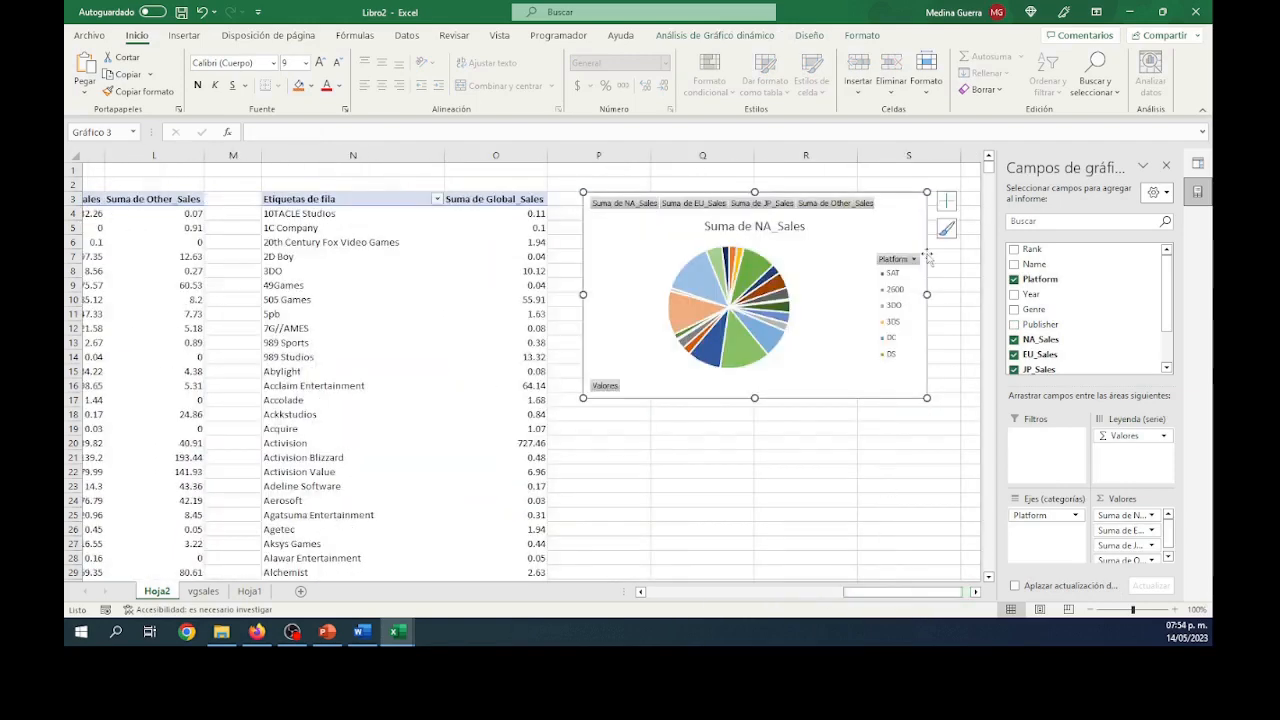
pyautogui.click(738, 358)
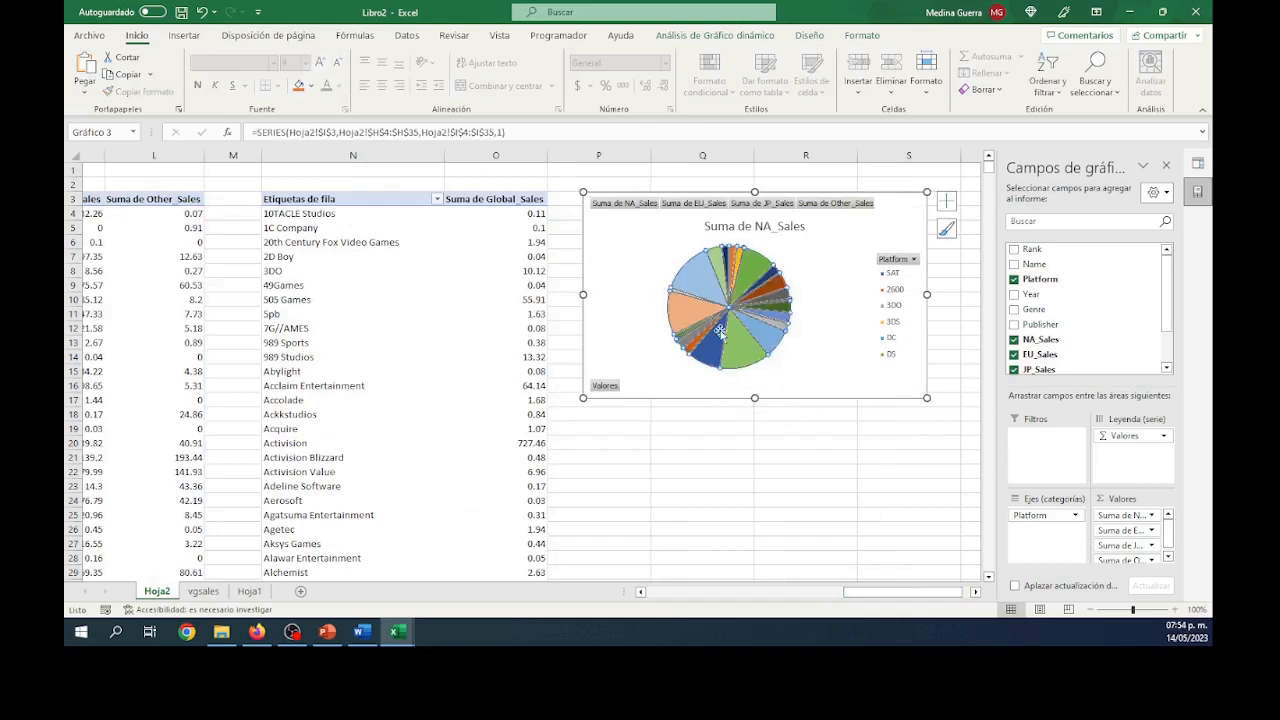
pyautogui.rightClick(731, 344)
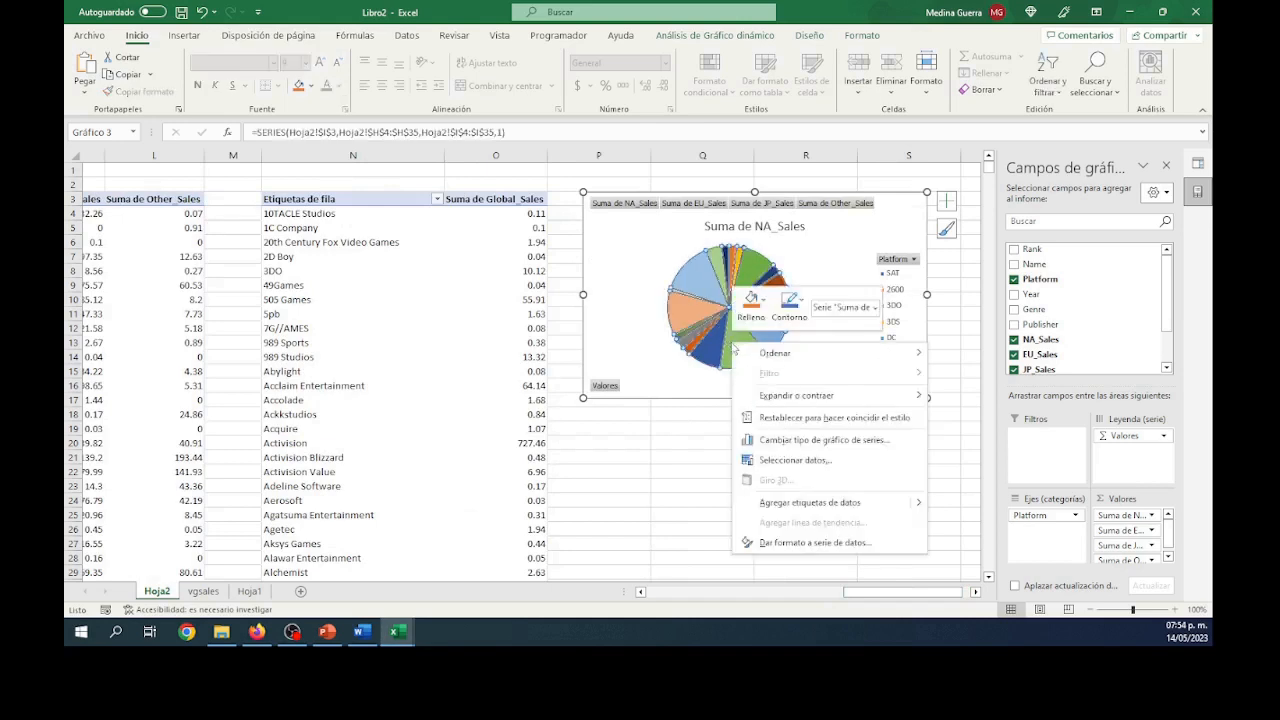
pyautogui.click(796, 508)
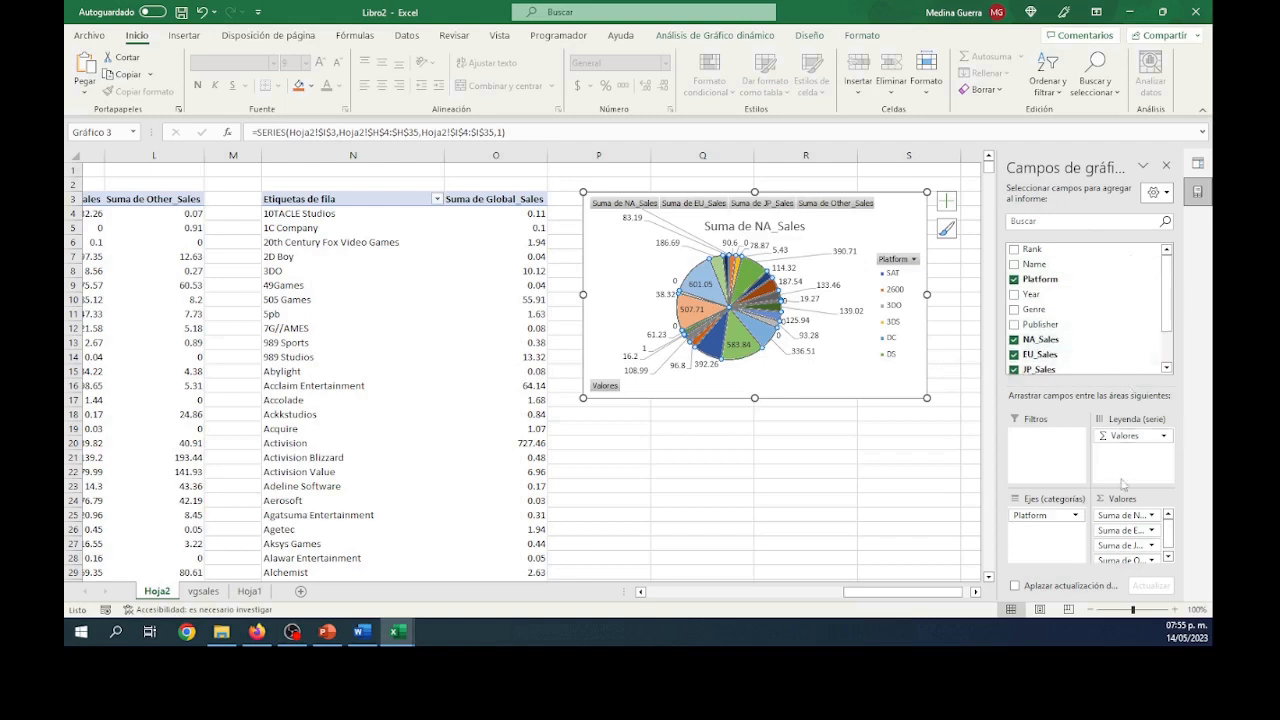
# Remove EU_Sales, JP_Sales and Other_Sales from the pie chart's values, leaving only NA_Sales
pyautogui.scroll(-1, 1140, 545)
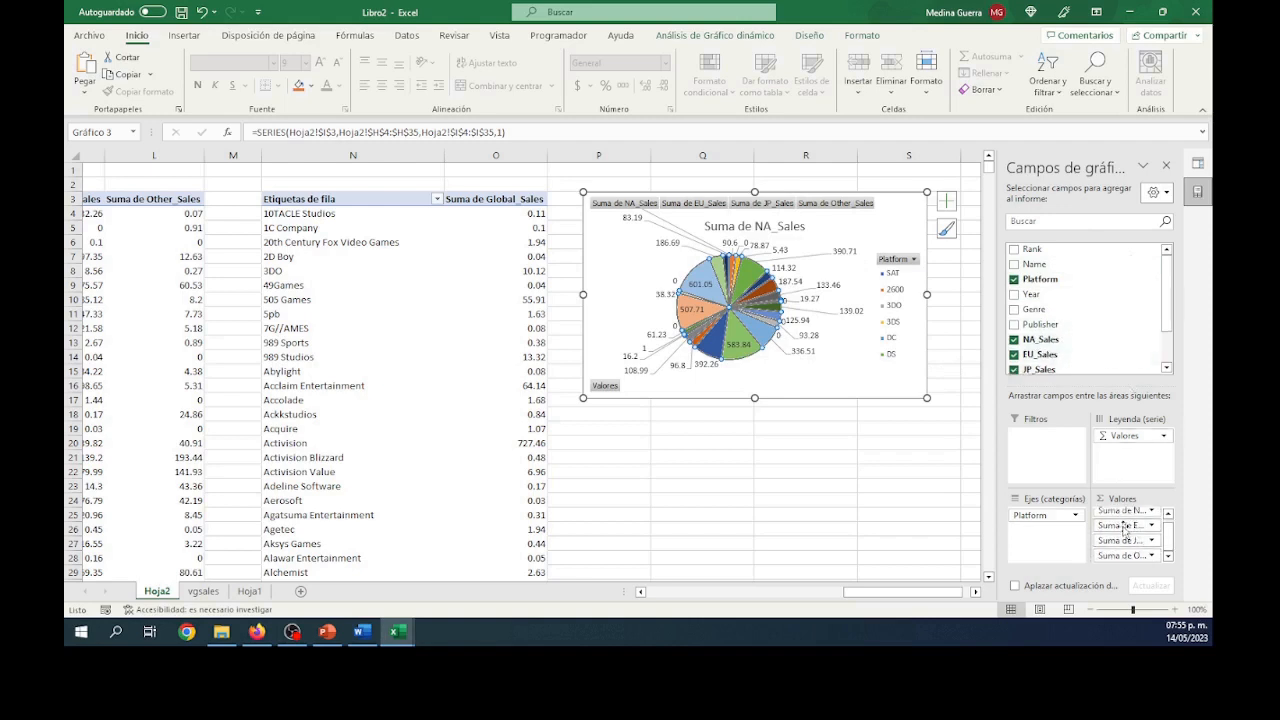
pyautogui.moveTo(1123, 527); pyautogui.dragTo(885, 525)
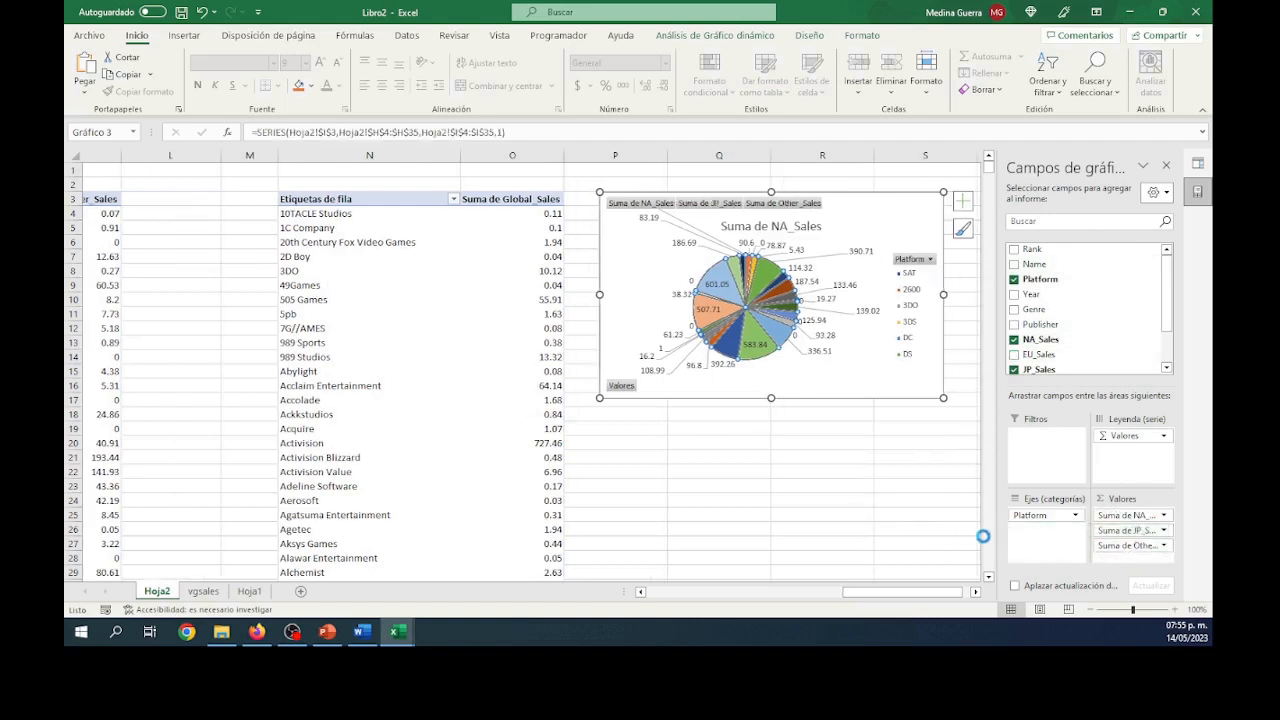
pyautogui.moveTo(1128, 530); pyautogui.dragTo(930, 541)
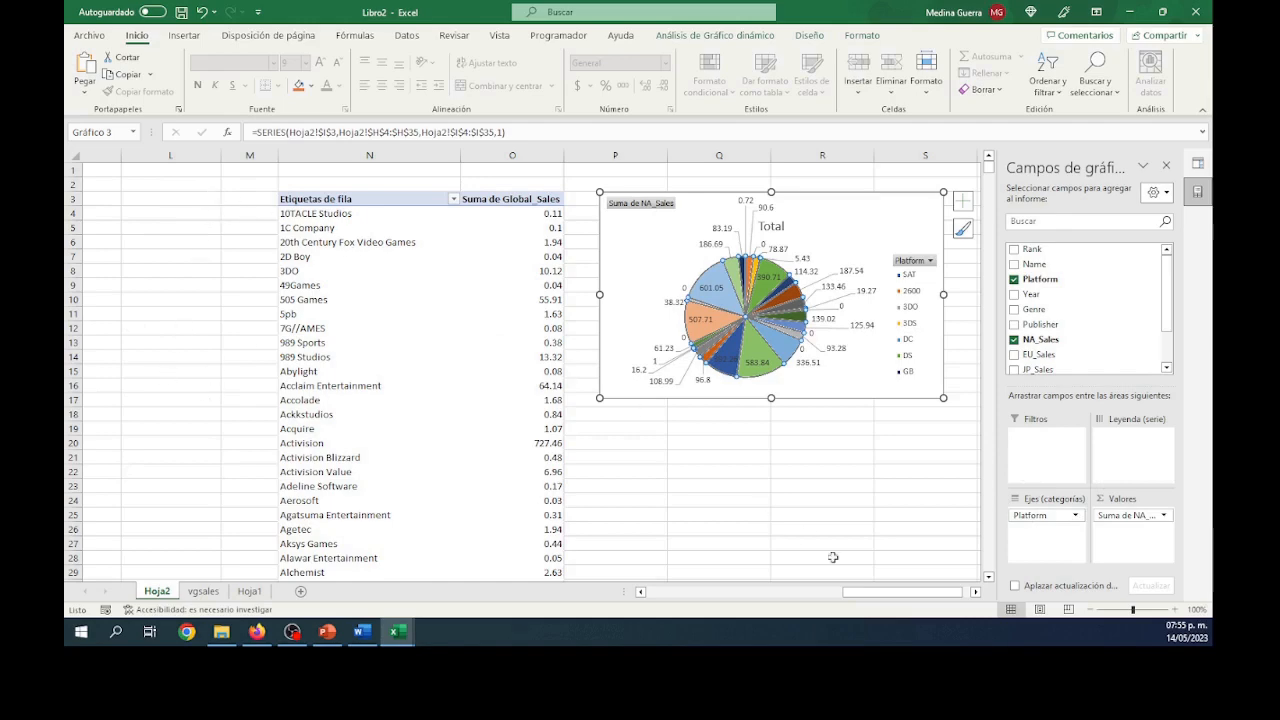
# Examine the platform pivot table at H3 to see how the chart's field changes are reflected in its platform rows and value columns
pyautogui.moveTo(864, 592); pyautogui.dragTo(763, 594)
pyautogui.click(547, 200)
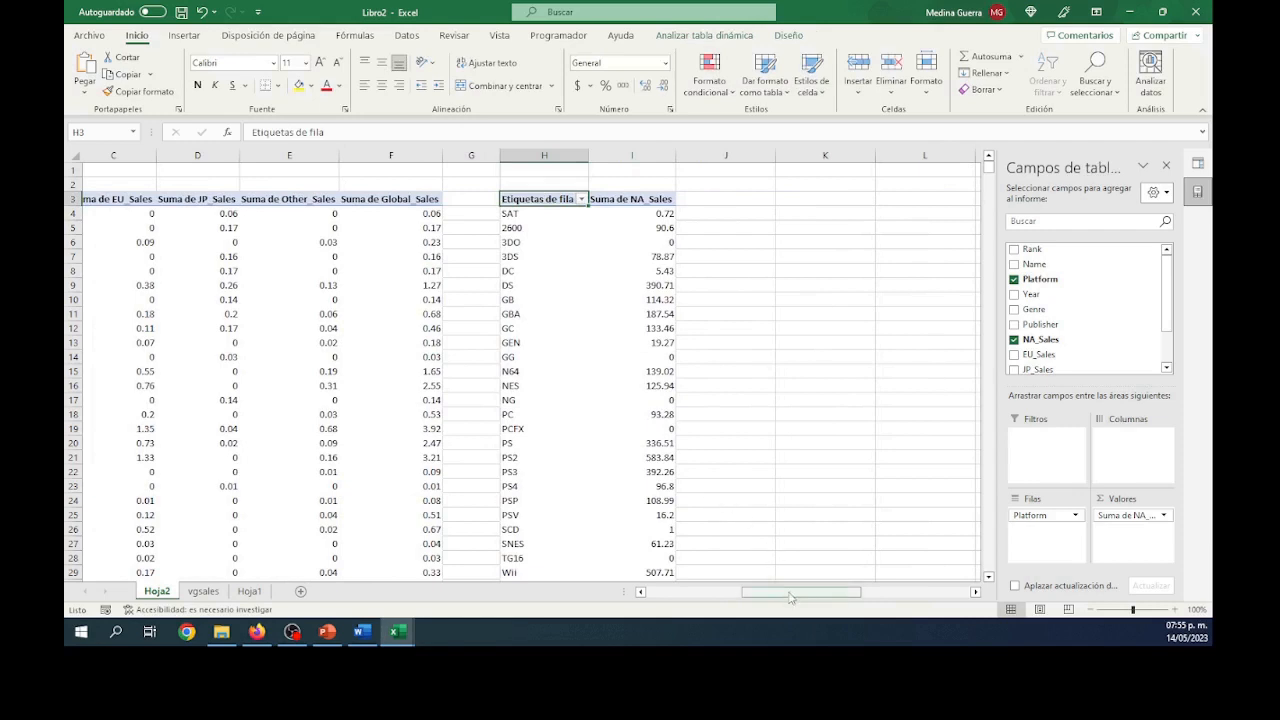
pyautogui.moveTo(791, 597); pyautogui.dragTo(844, 577)
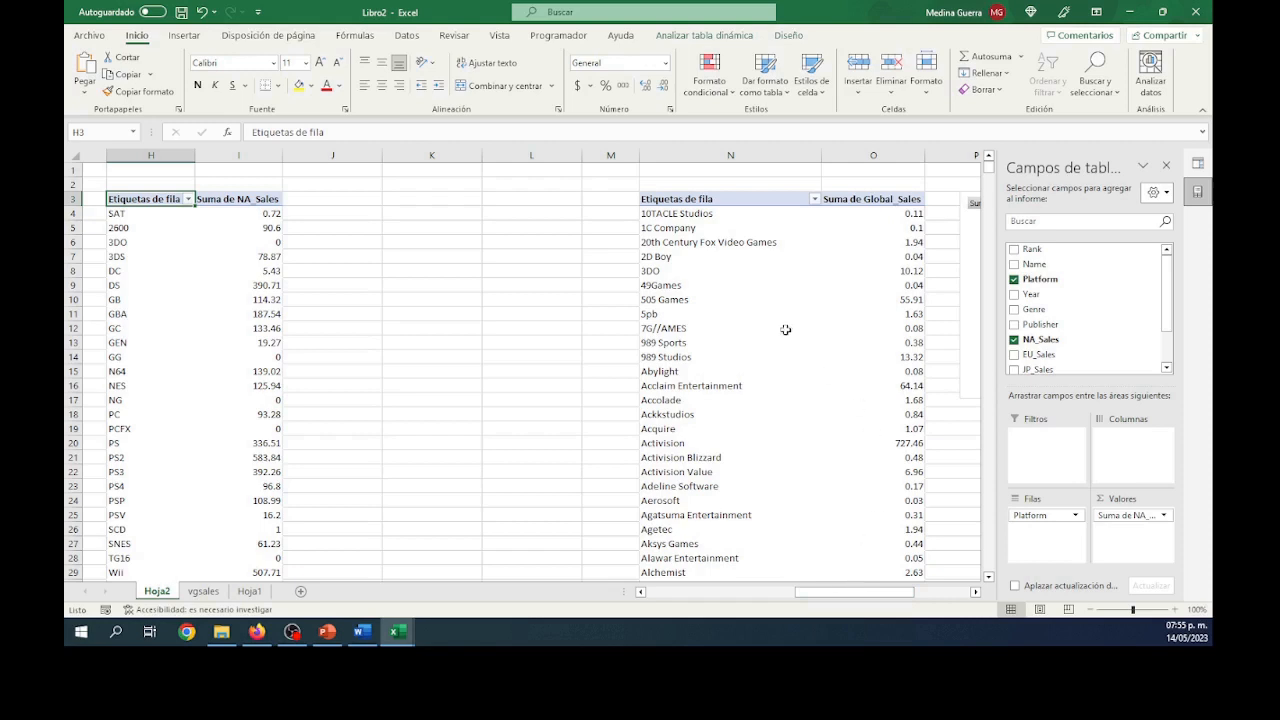
pyautogui.click(166, 286)
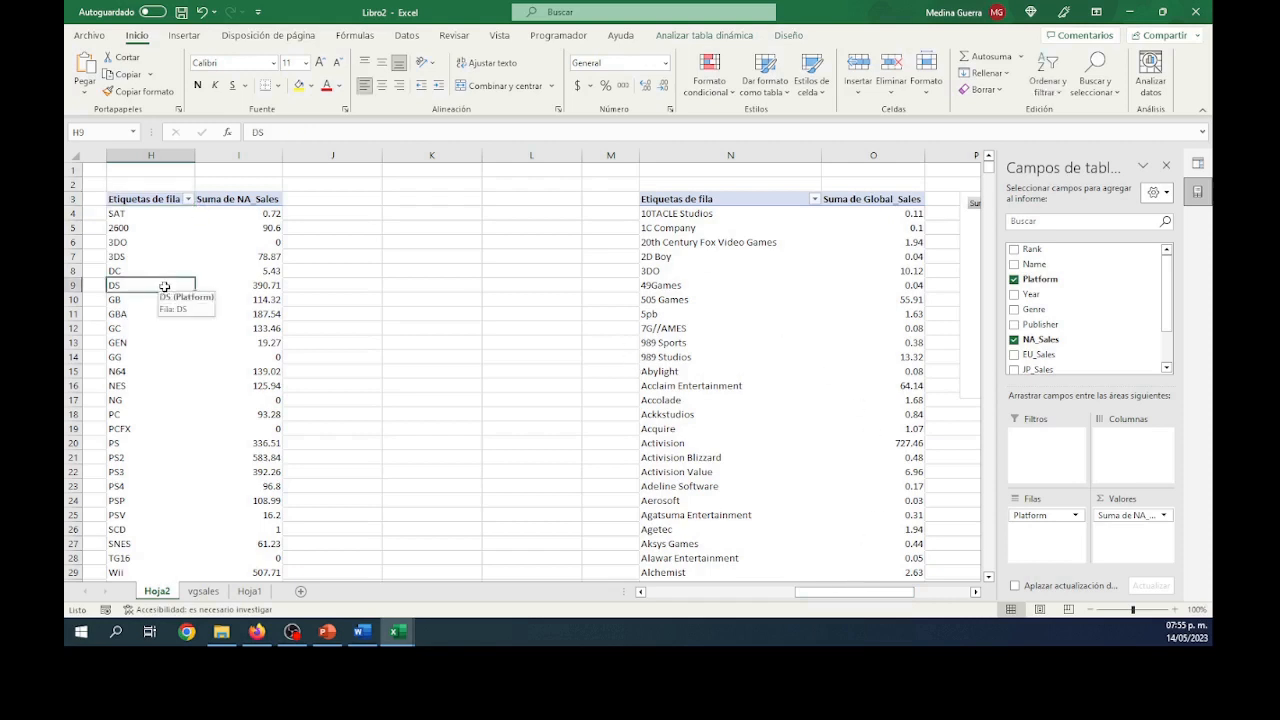
pyautogui.click(148, 346)
pyautogui.click(177, 262)
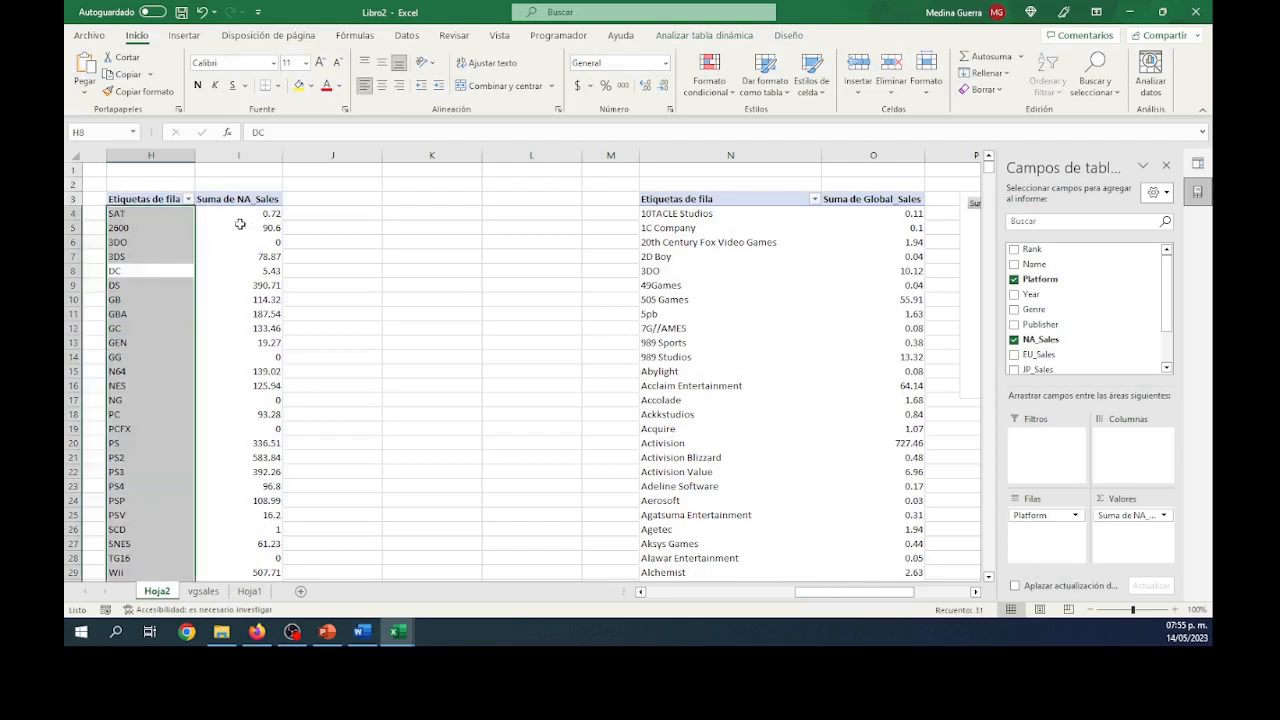
pyautogui.moveTo(849, 592)
pyautogui.mouseDown()
pyautogui.moveTo(905, 590)
pyautogui.moveTo(836, 590)
pyautogui.mouseUp()
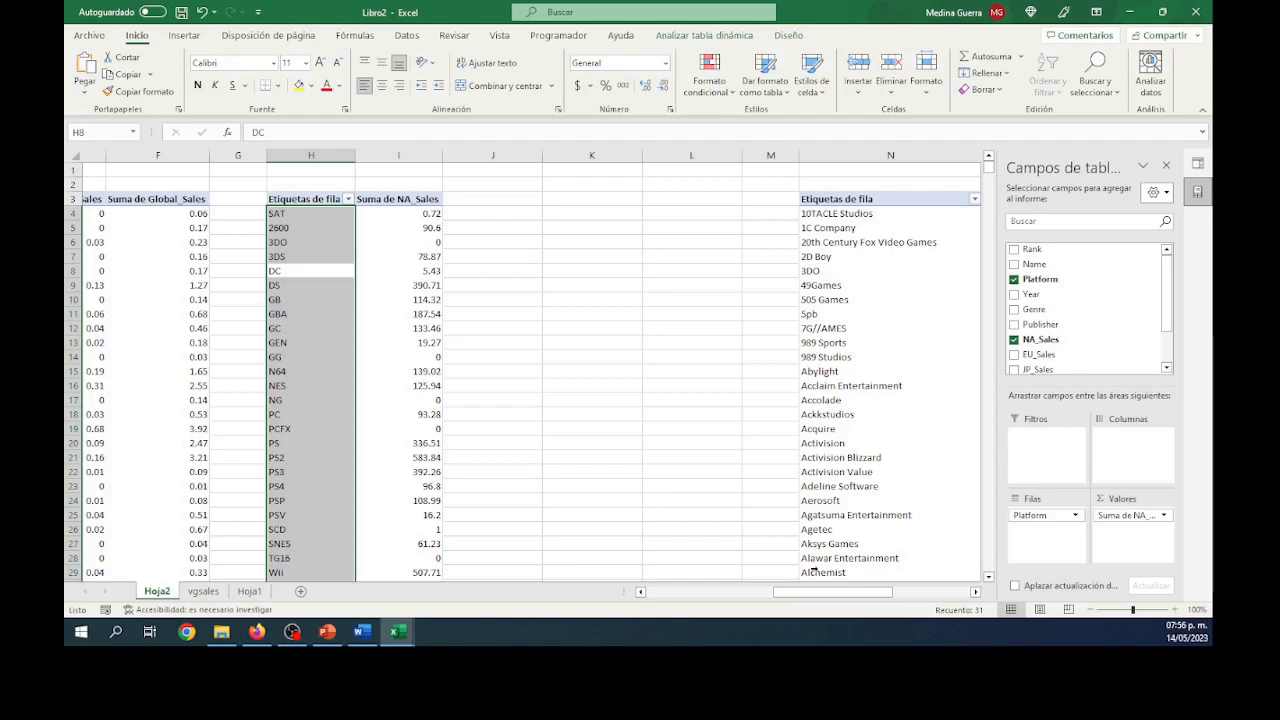
pyautogui.moveTo(841, 596); pyautogui.dragTo(875, 568)
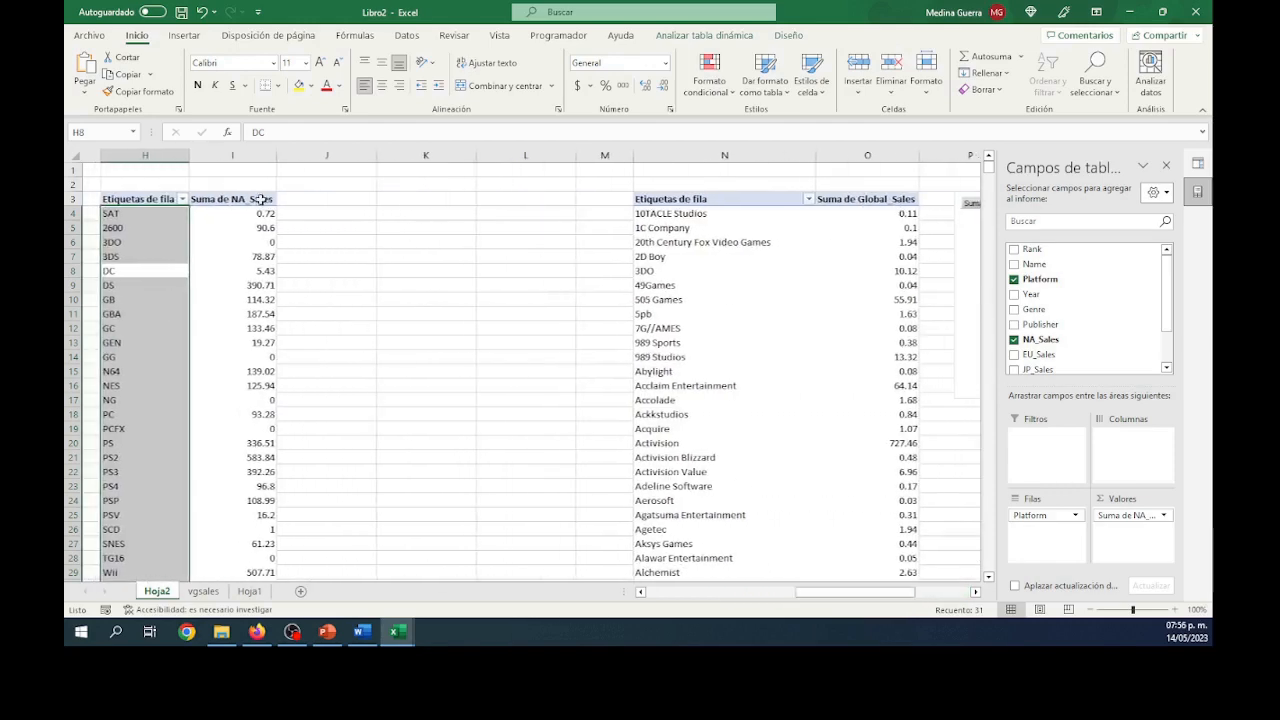
# Add EU_Sales back to the values of the platform pivot table at H3, below NA_Sales
pyautogui.click(233, 199)
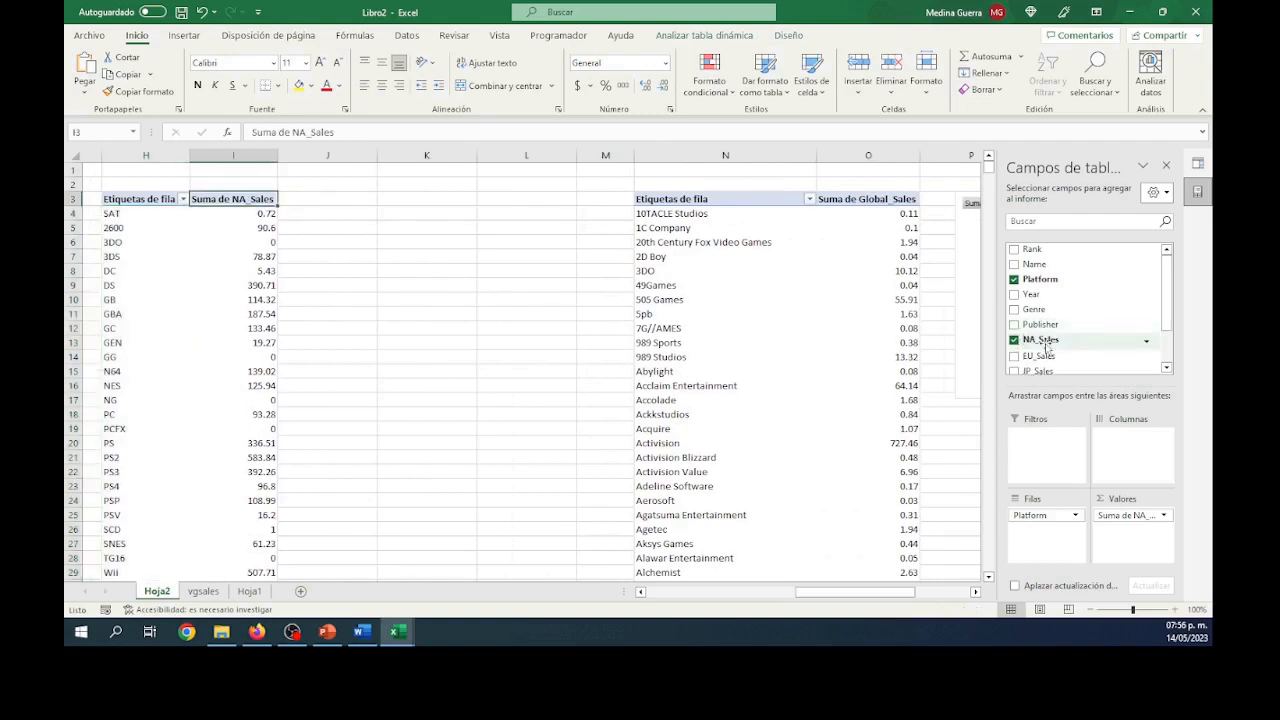
pyautogui.scroll(-2, 1050, 335)
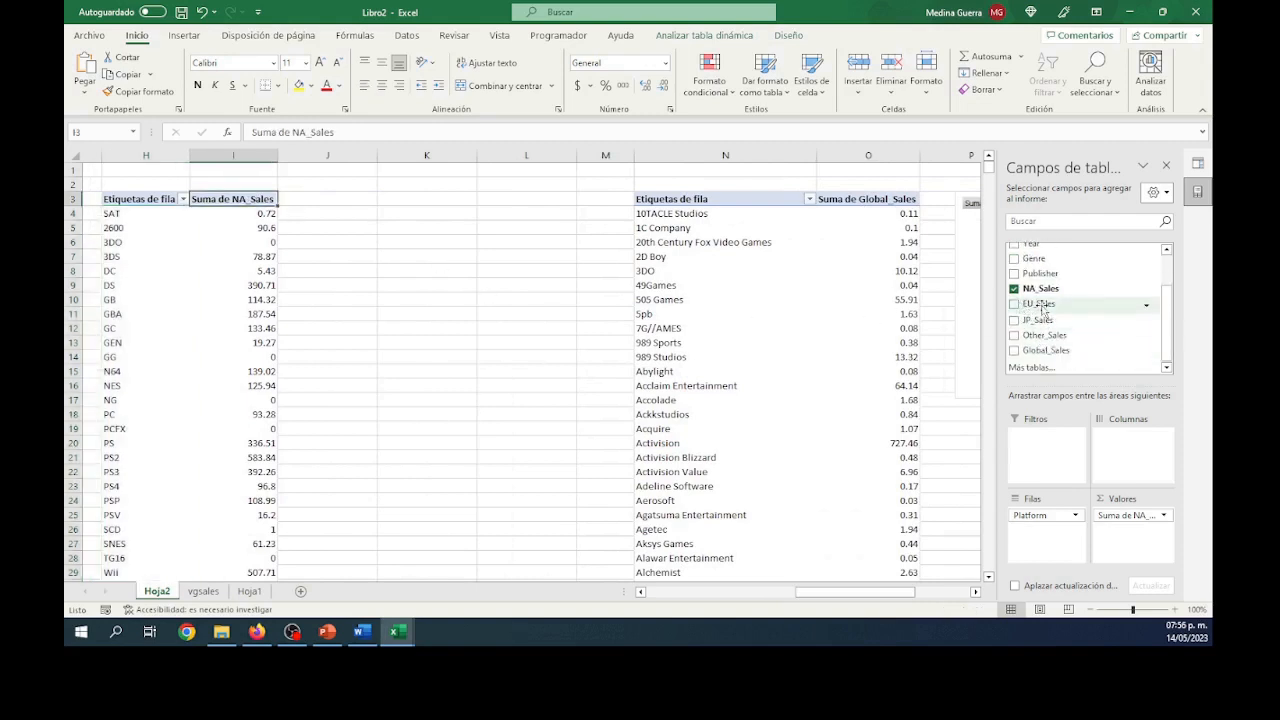
pyautogui.moveTo(1038, 303); pyautogui.dragTo(1128, 534)
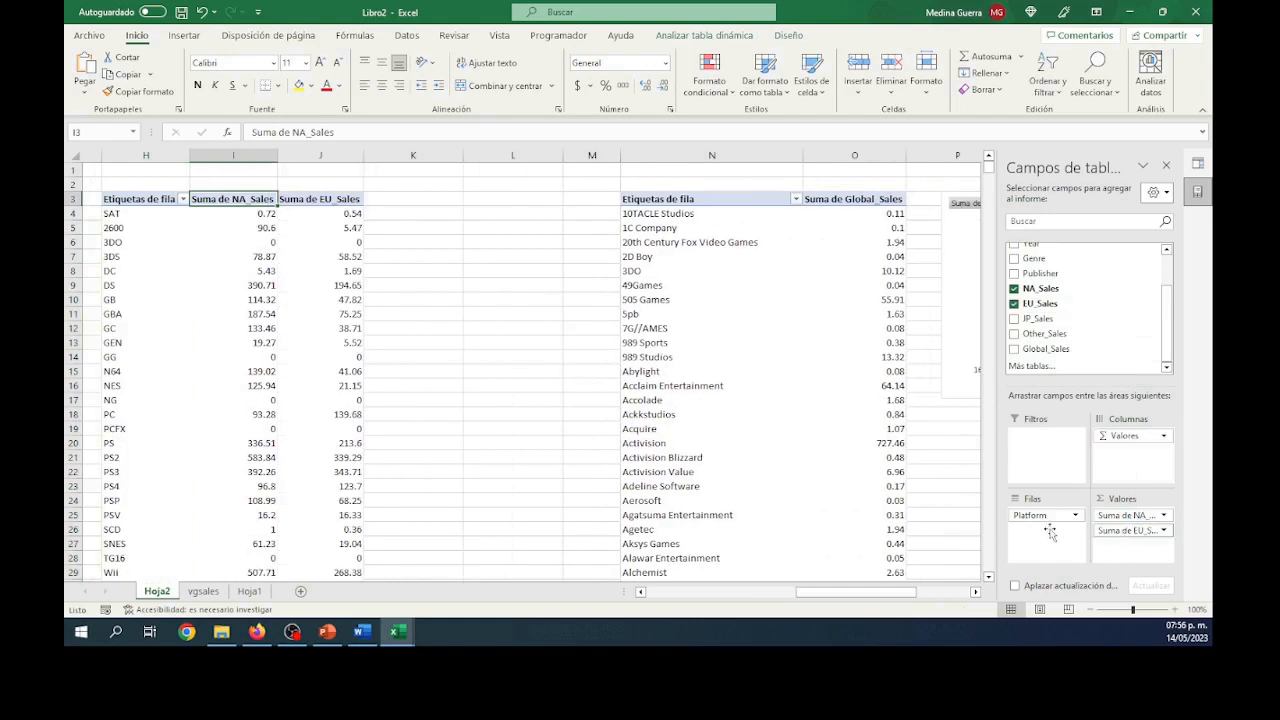
# Change the pie chart's NA_Sales data labels to show the percentage instead of the value
pyautogui.click(937, 592)
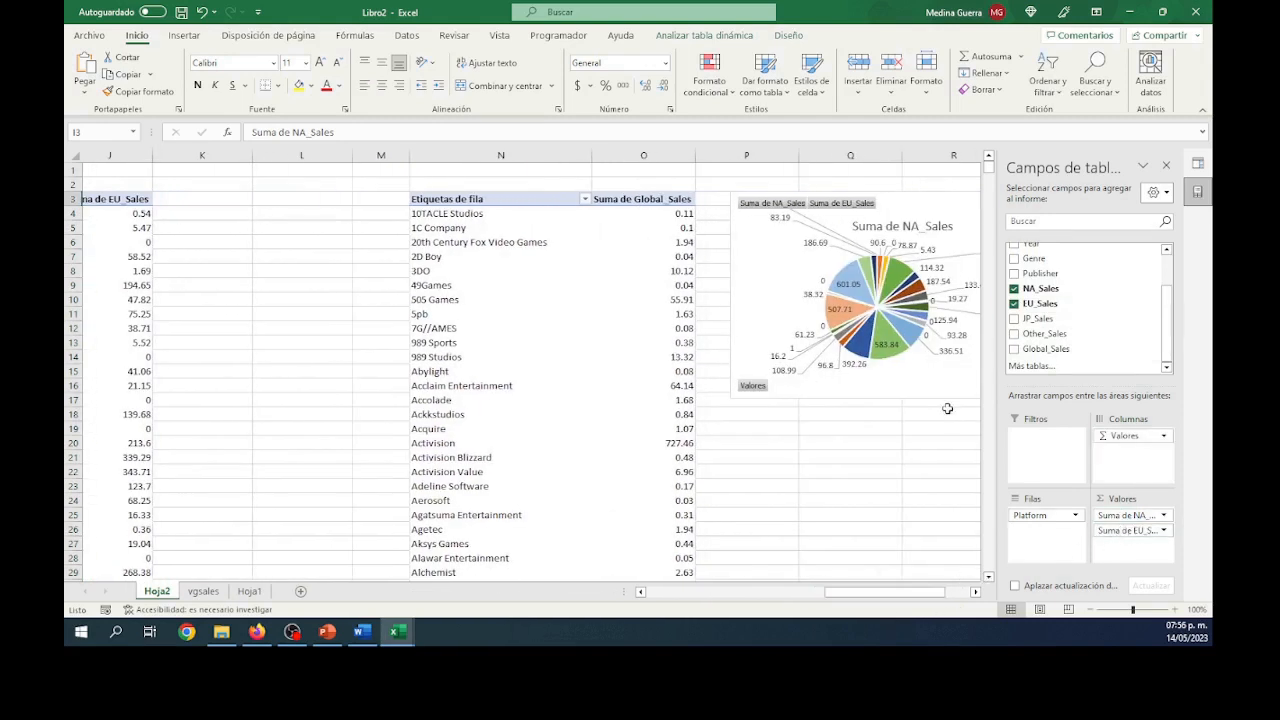
pyautogui.click(928, 383)
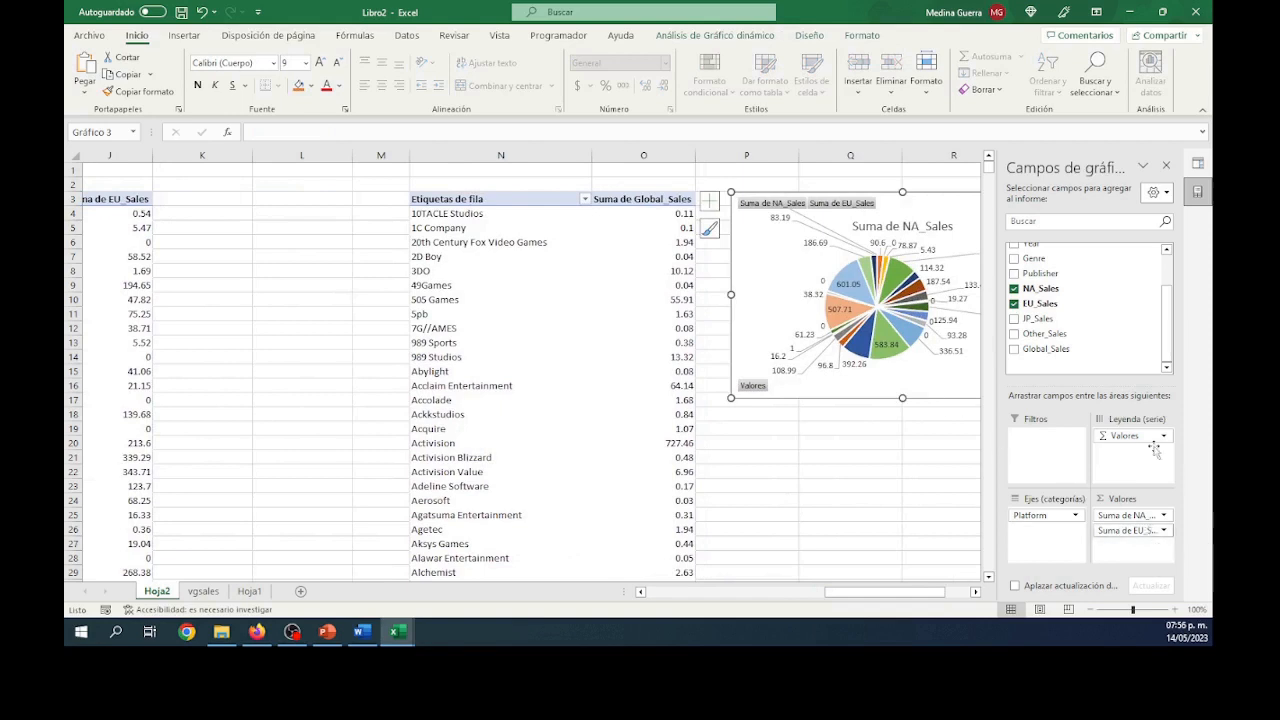
pyautogui.click(888, 345)
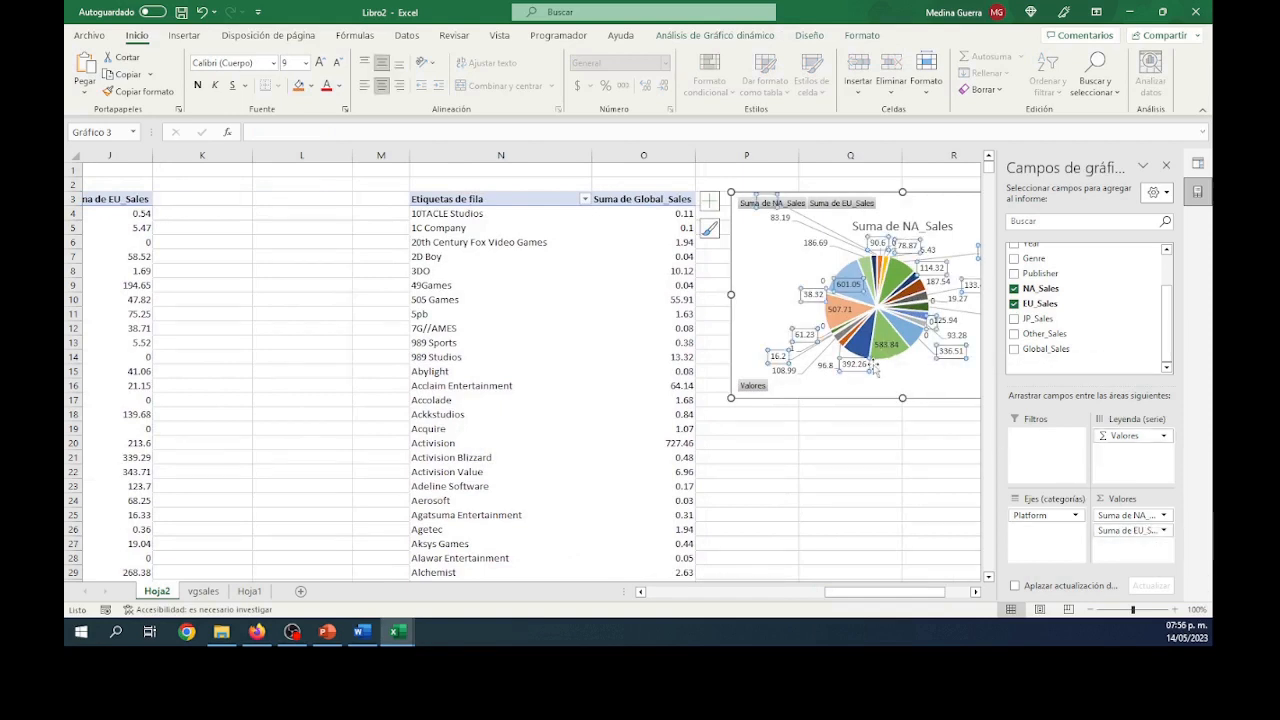
pyautogui.click(854, 363)
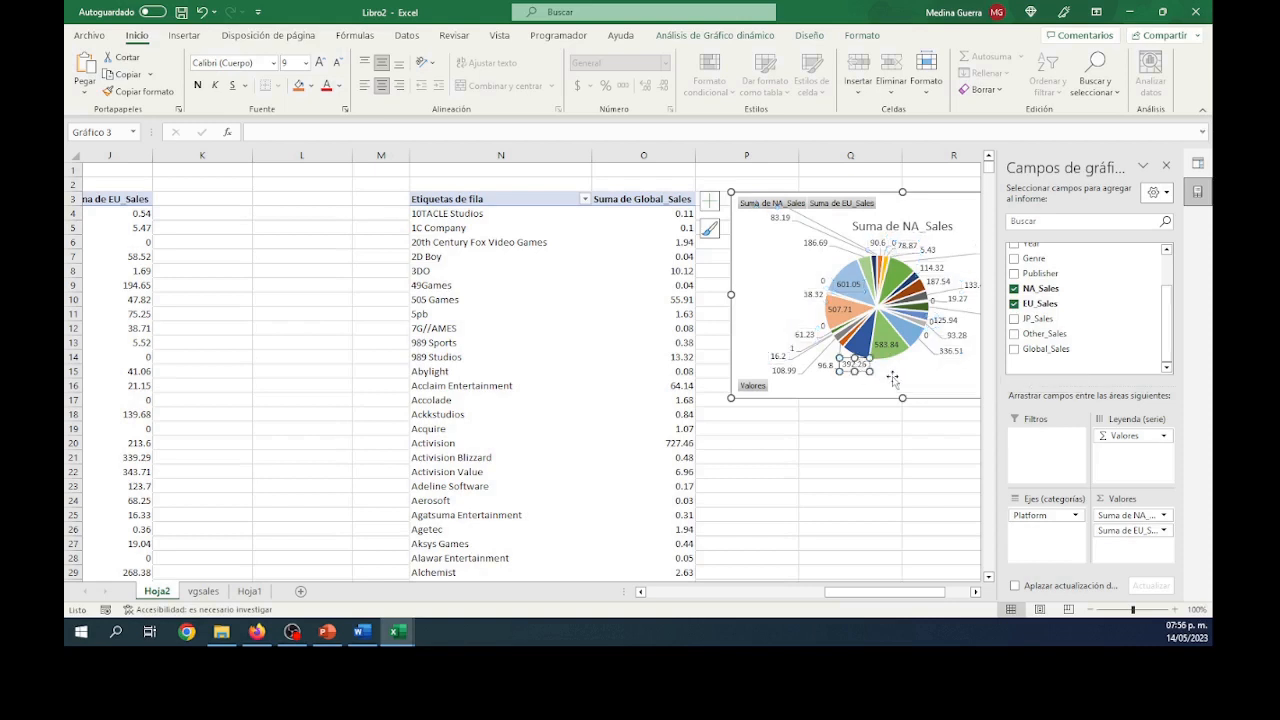
pyautogui.rightClick(860, 366)
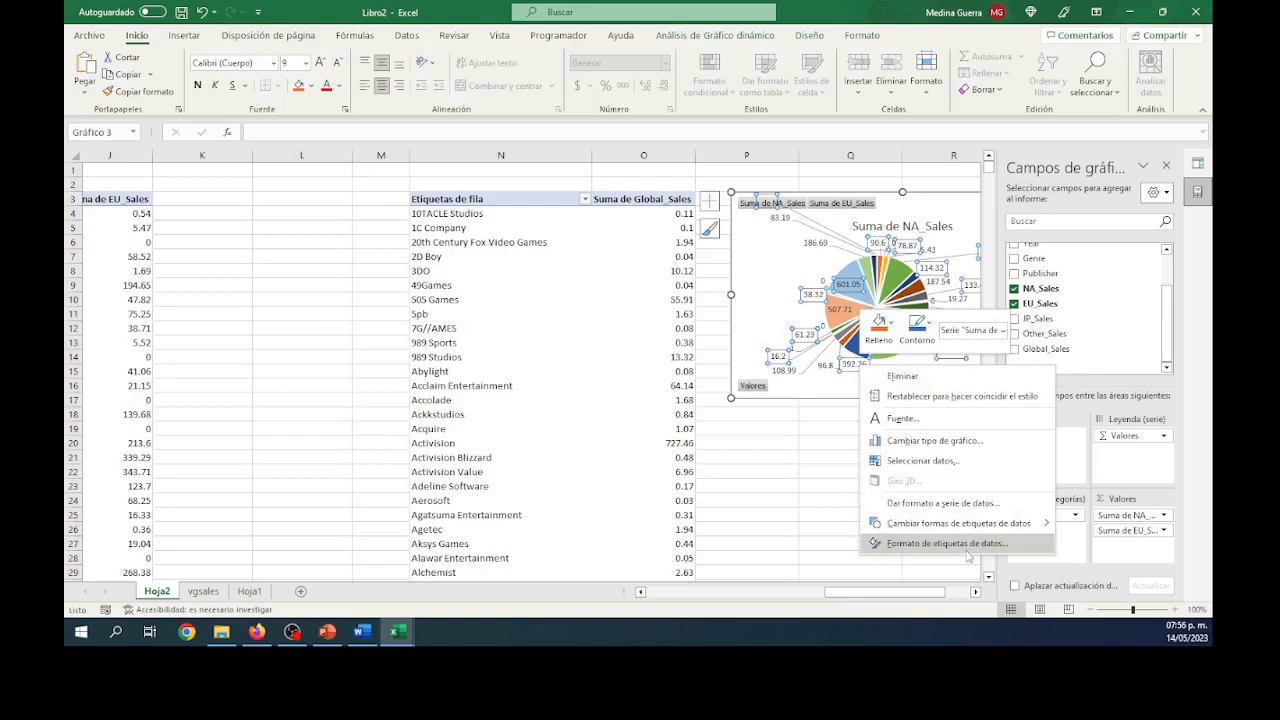
pyautogui.click(982, 508)
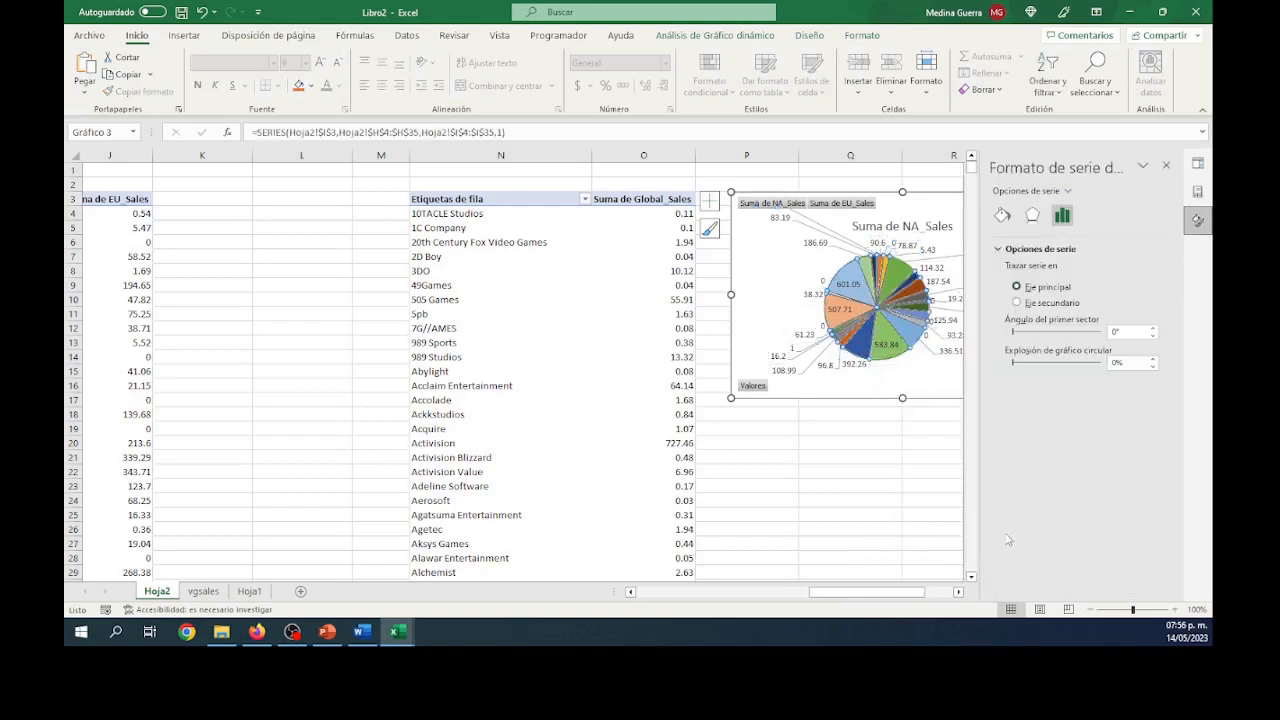
pyautogui.click(782, 366)
pyautogui.rightClick(779, 356)
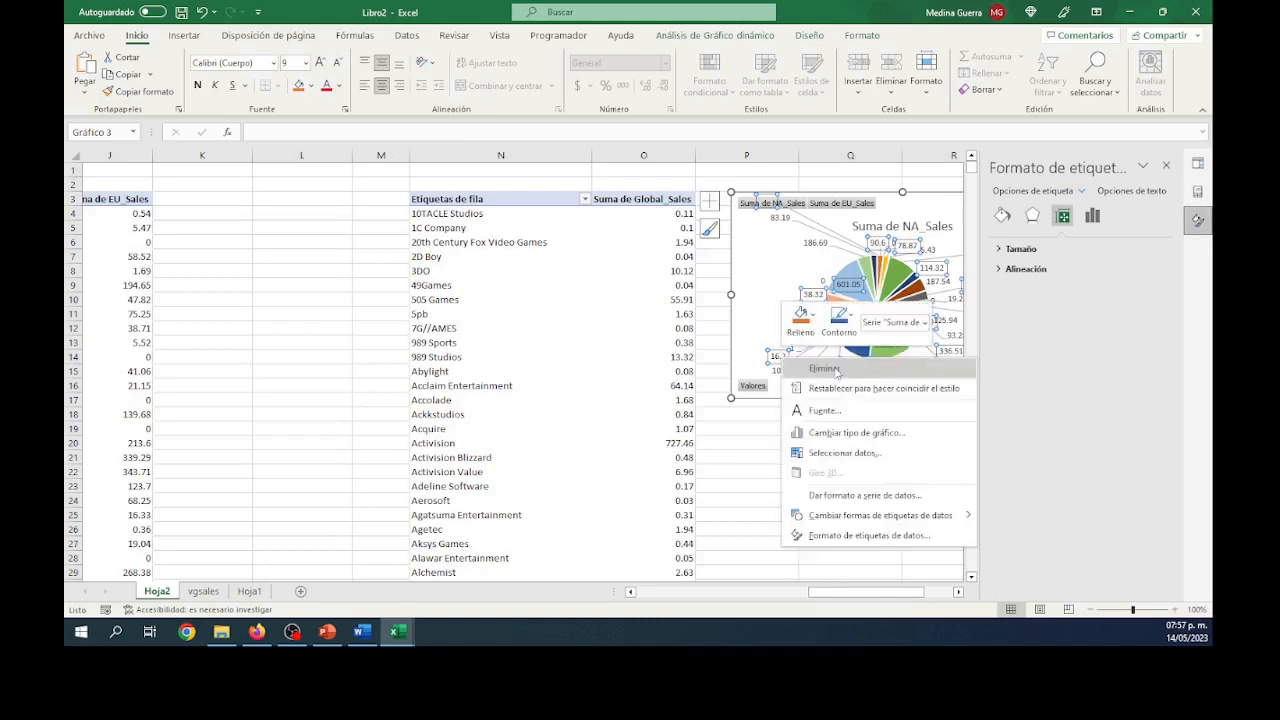
pyautogui.click(917, 515)
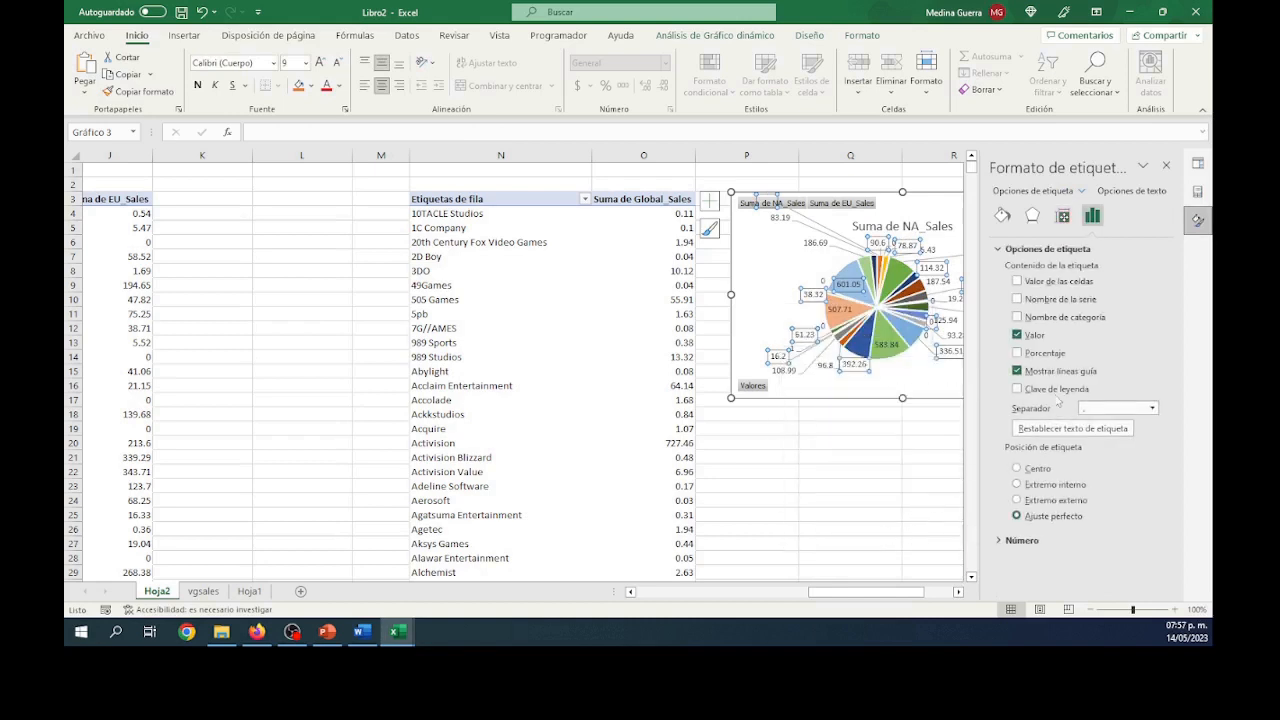
pyautogui.click(1017, 352)
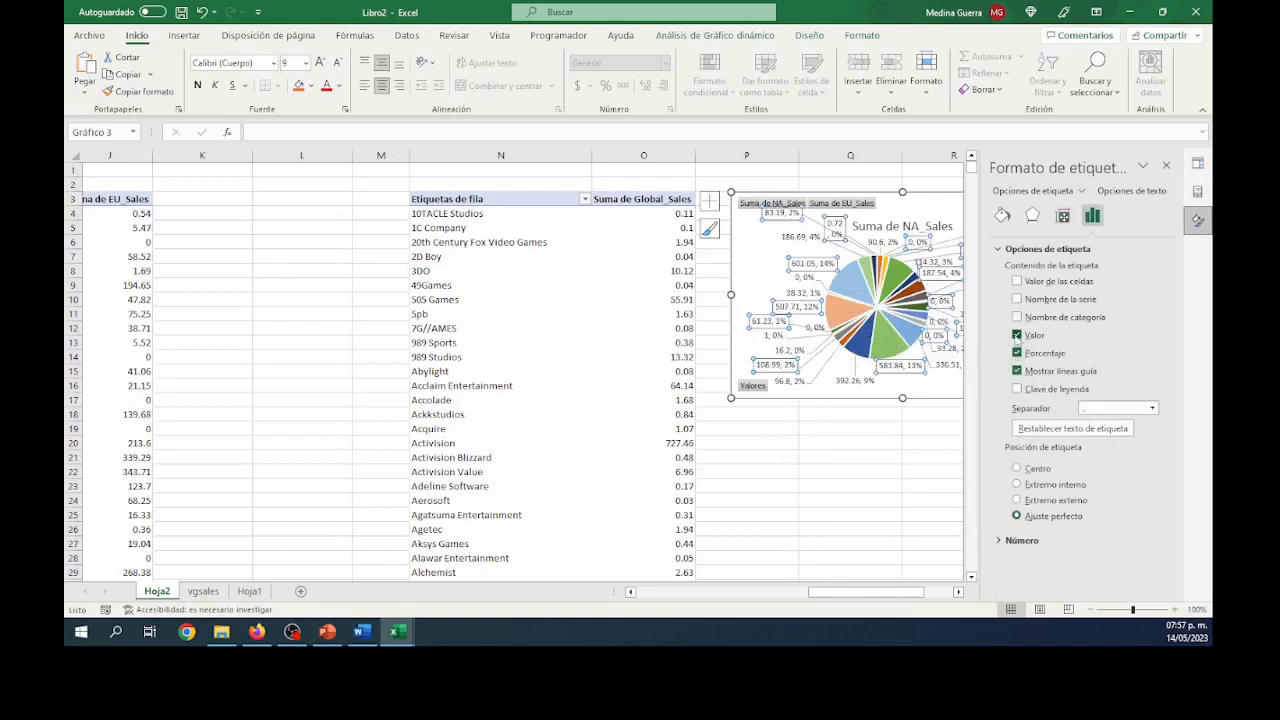
pyautogui.click(1017, 335)
pyautogui.moveTo(890, 591); pyautogui.dragTo(916, 591)
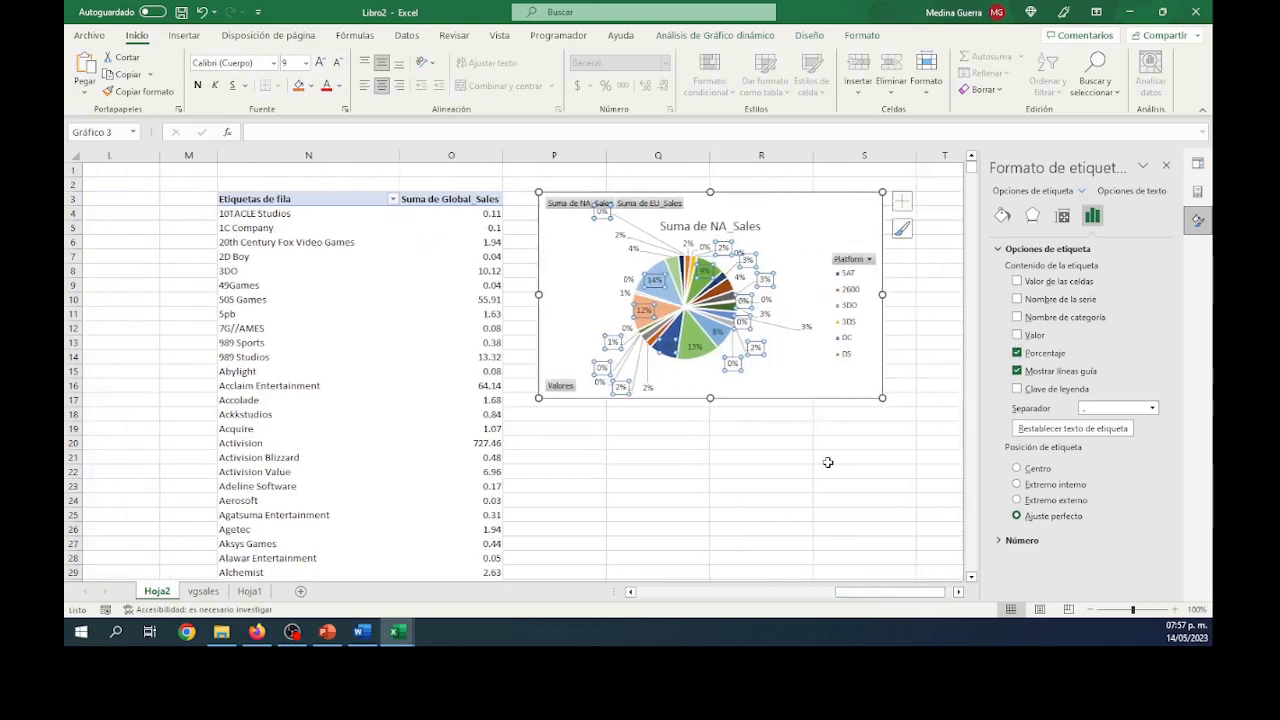
# Display the pie chart's field list again in place of the chart area formatting options
pyautogui.click(831, 464)
pyautogui.click(791, 376)
pyautogui.rightClick(791, 376)
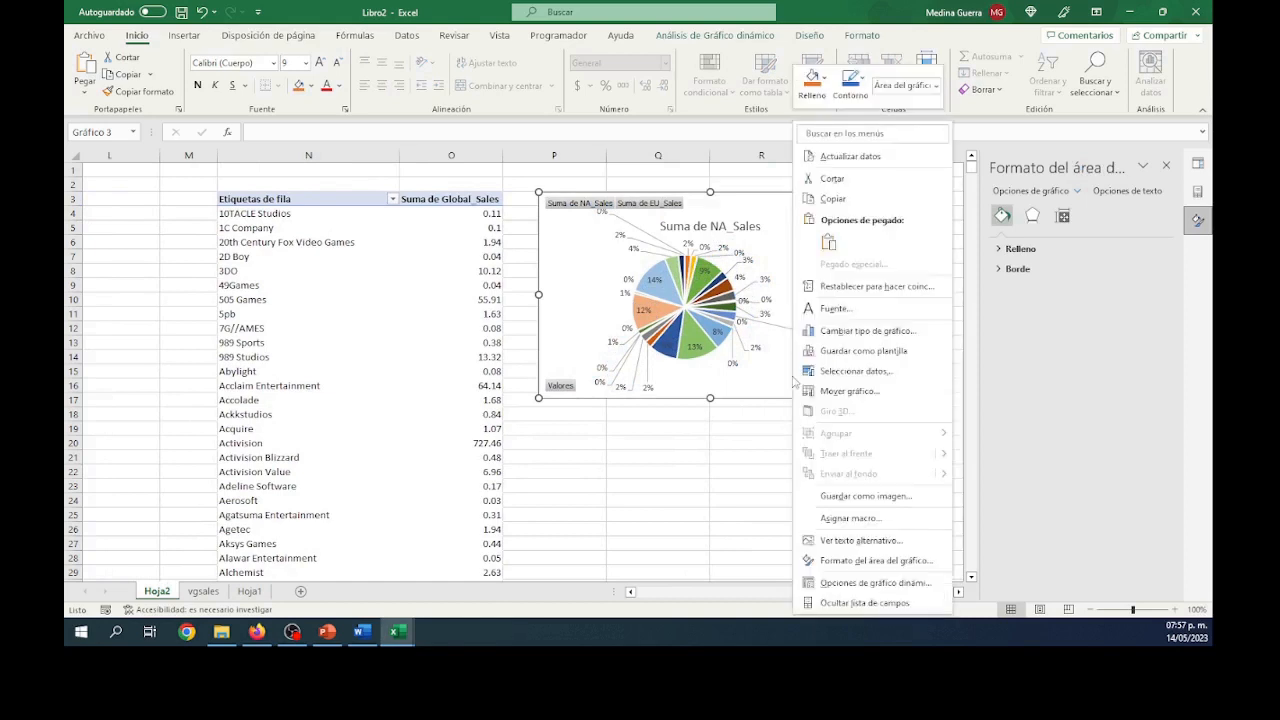
pyautogui.click(866, 603)
pyautogui.rightClick(785, 362)
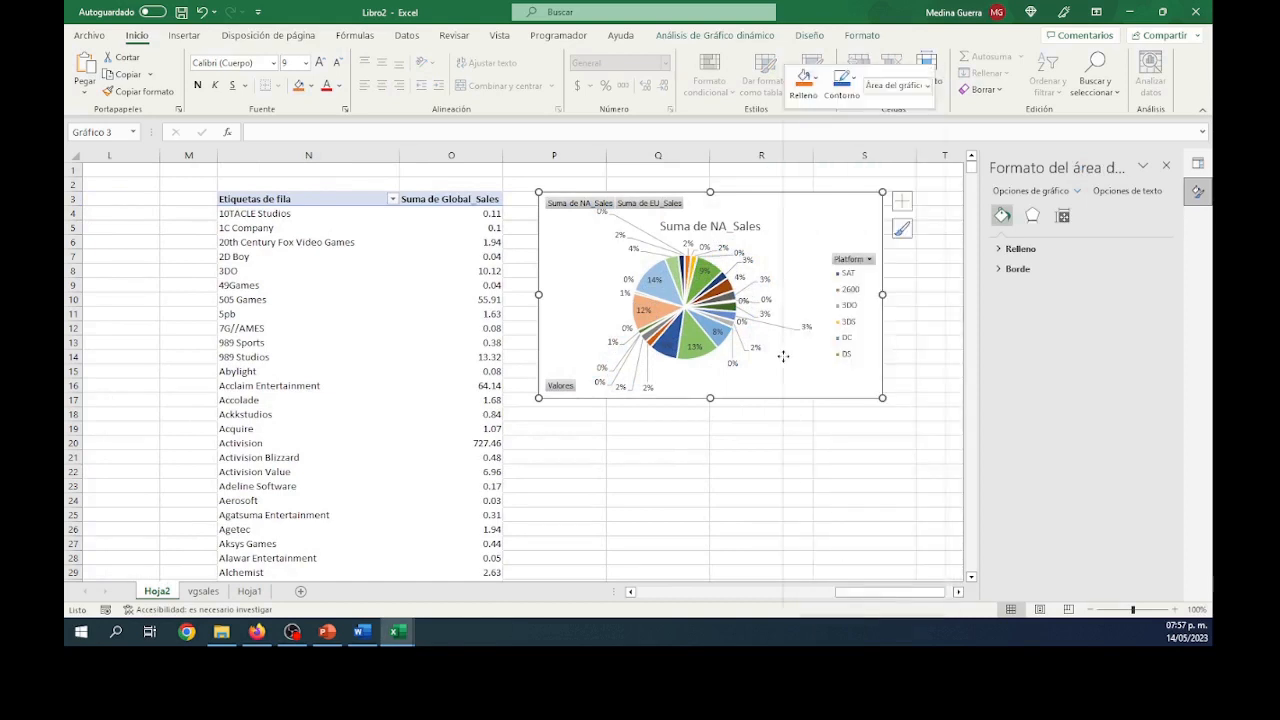
pyautogui.click(884, 604)
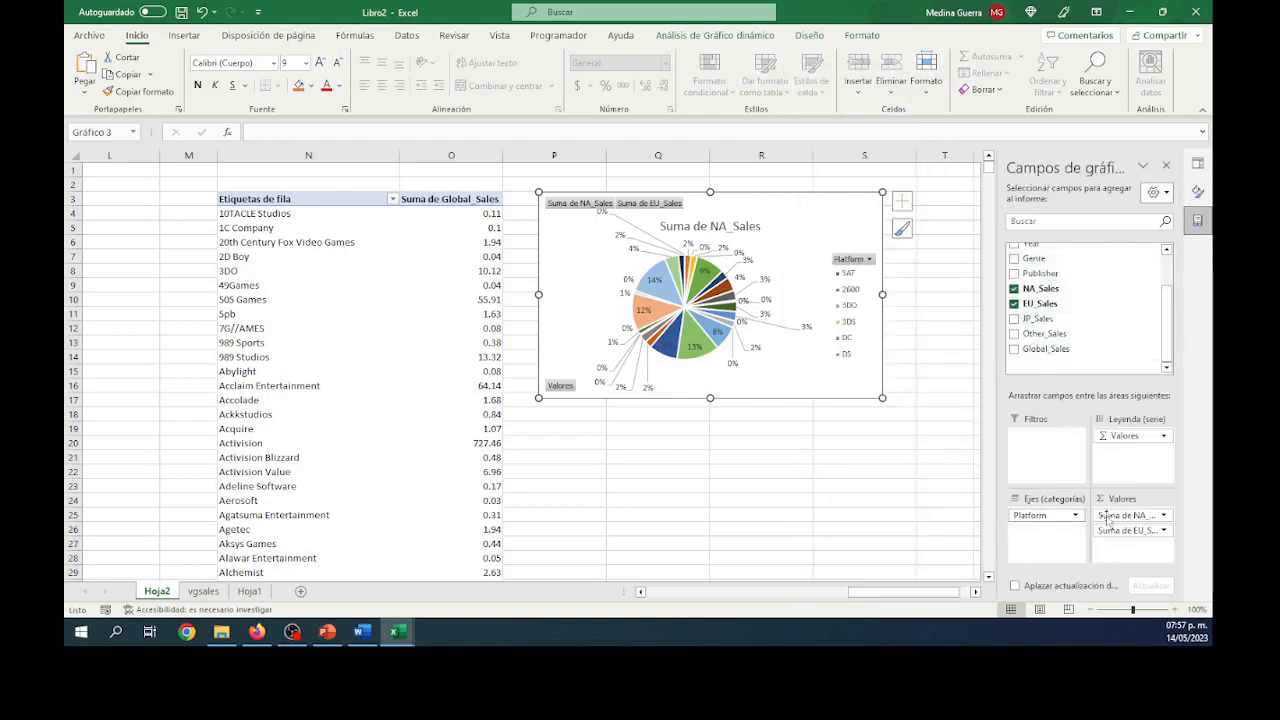
pyautogui.moveTo(300, 500); pyautogui.dragTo(337, 530)
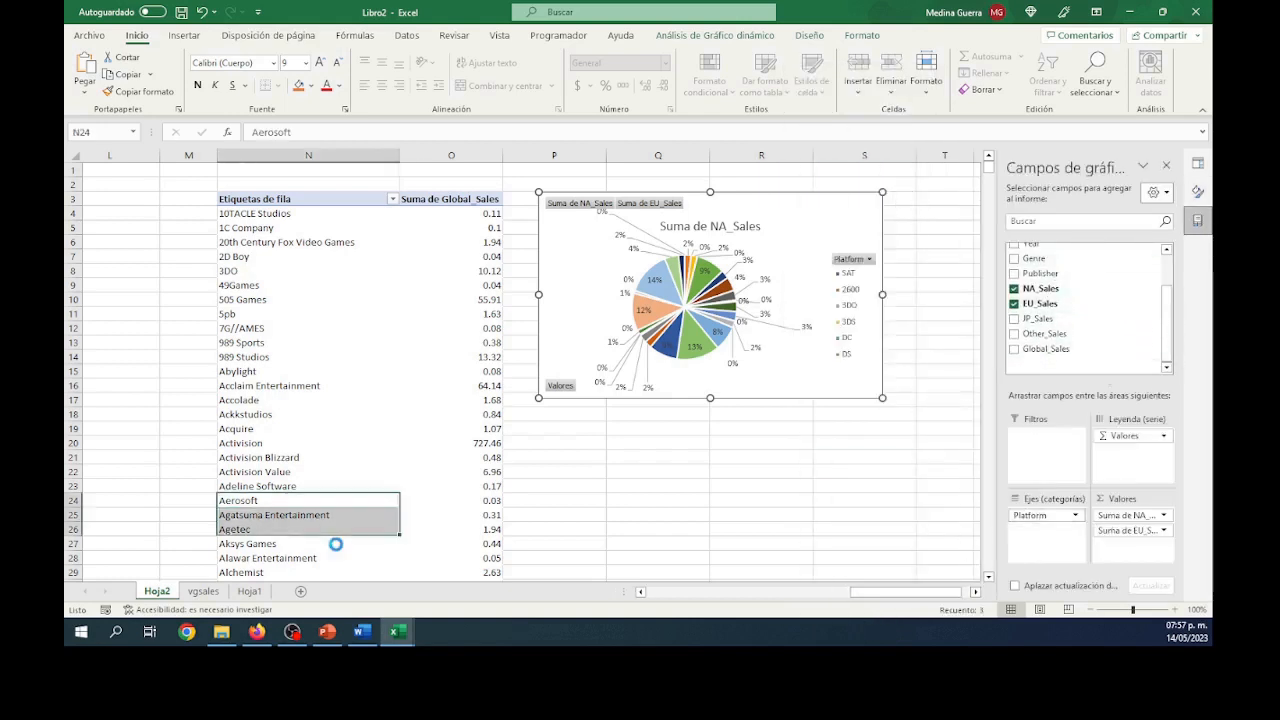
pyautogui.click(362, 632)
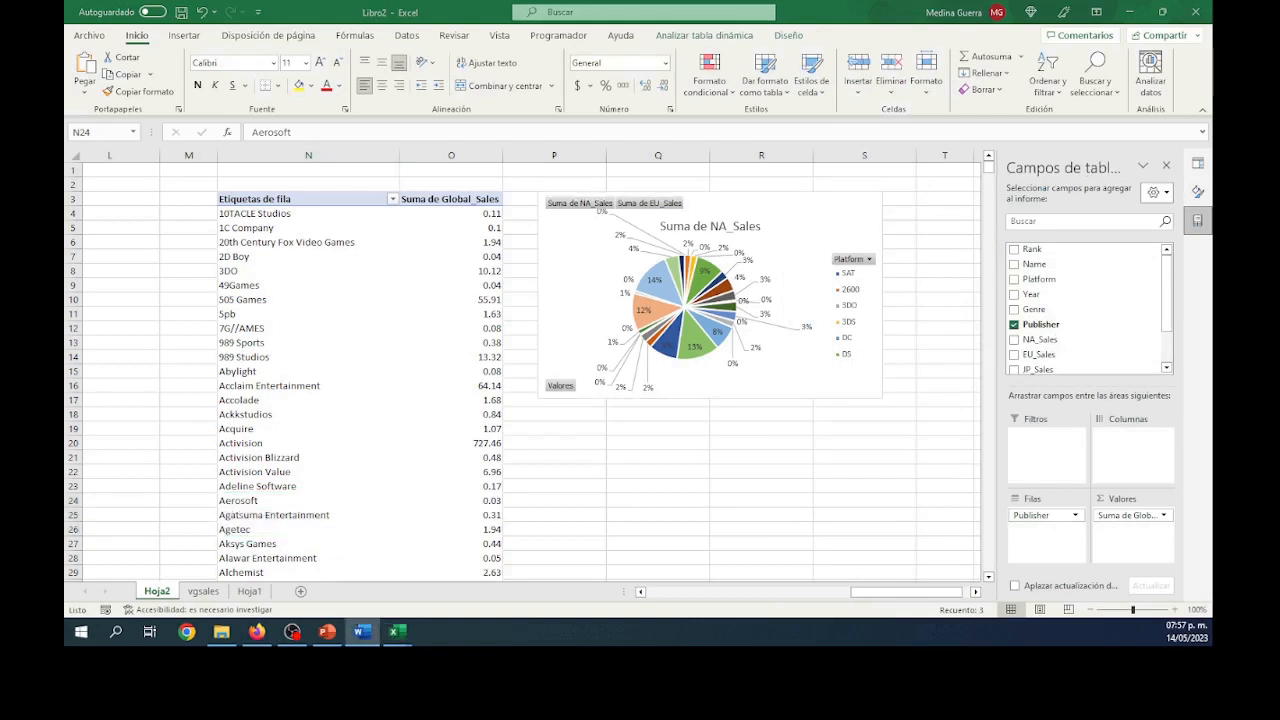
pyautogui.click(677, 505)
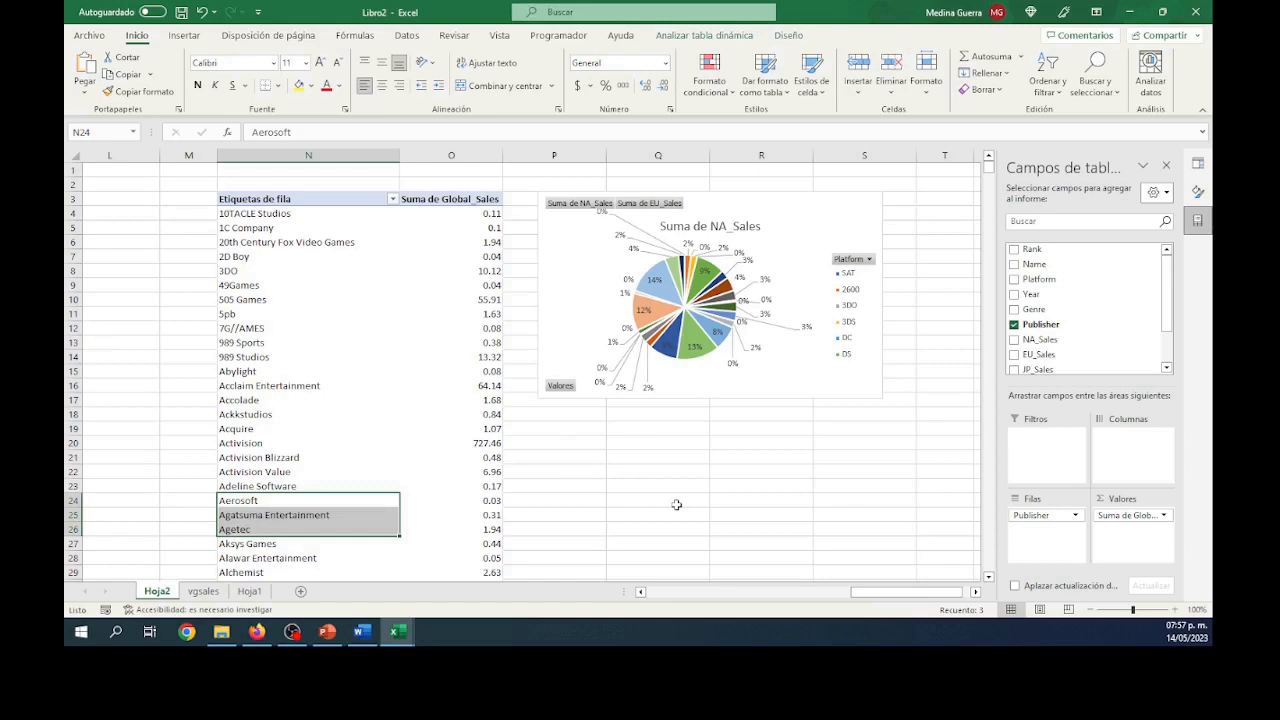
pyautogui.click(660, 500)
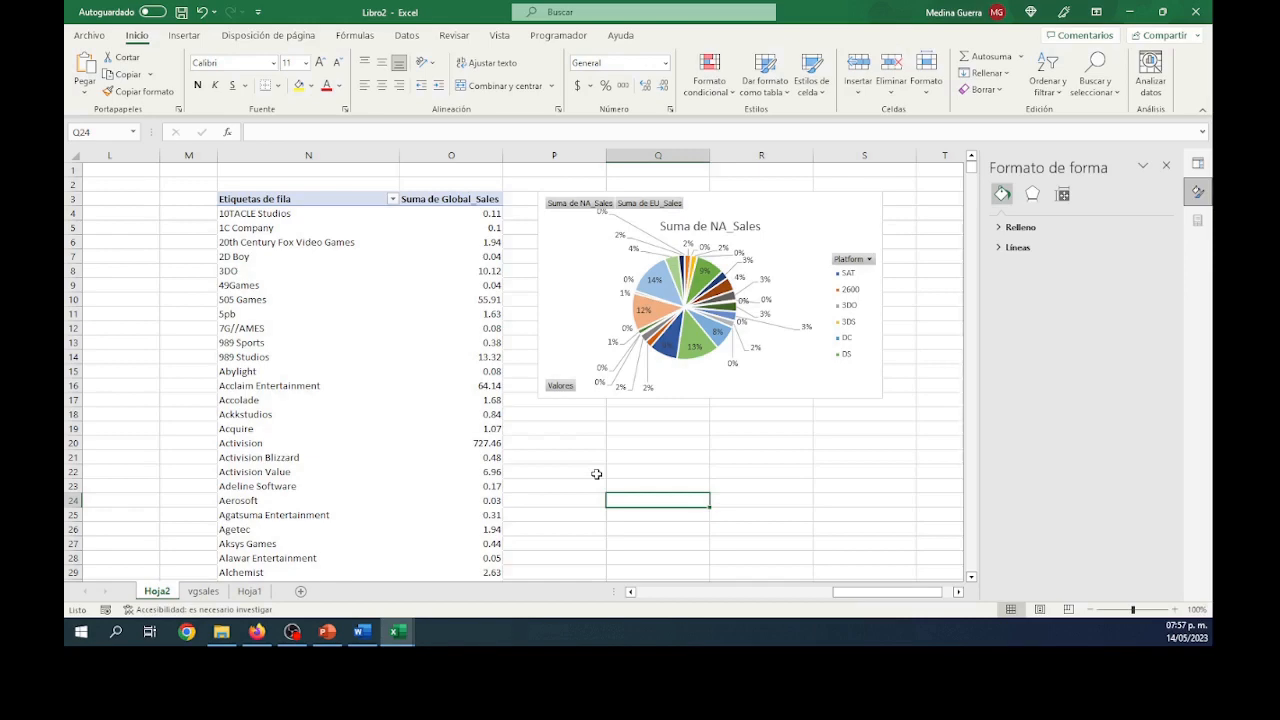
pyautogui.scroll(-20, 596, 473)
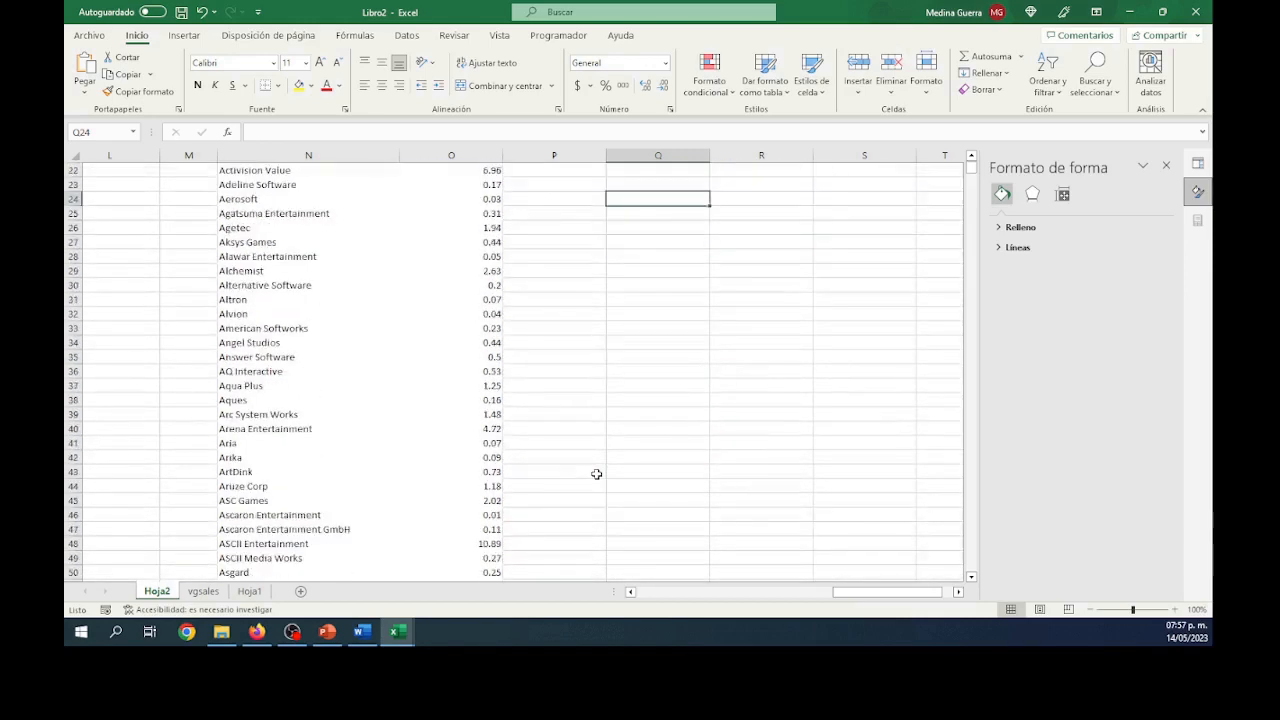
pyautogui.scroll(20, 596, 473)
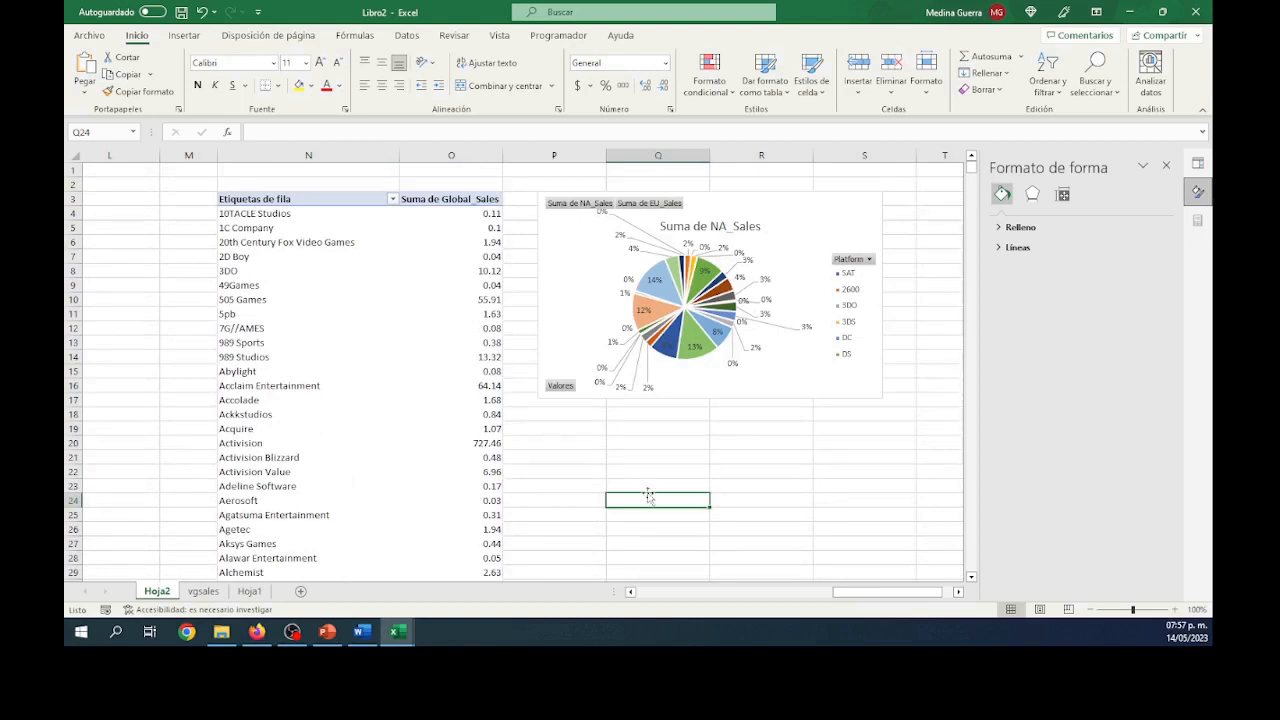
pyautogui.scroll(-11, 640, 496)
pyautogui.scroll(-20, 632, 497)
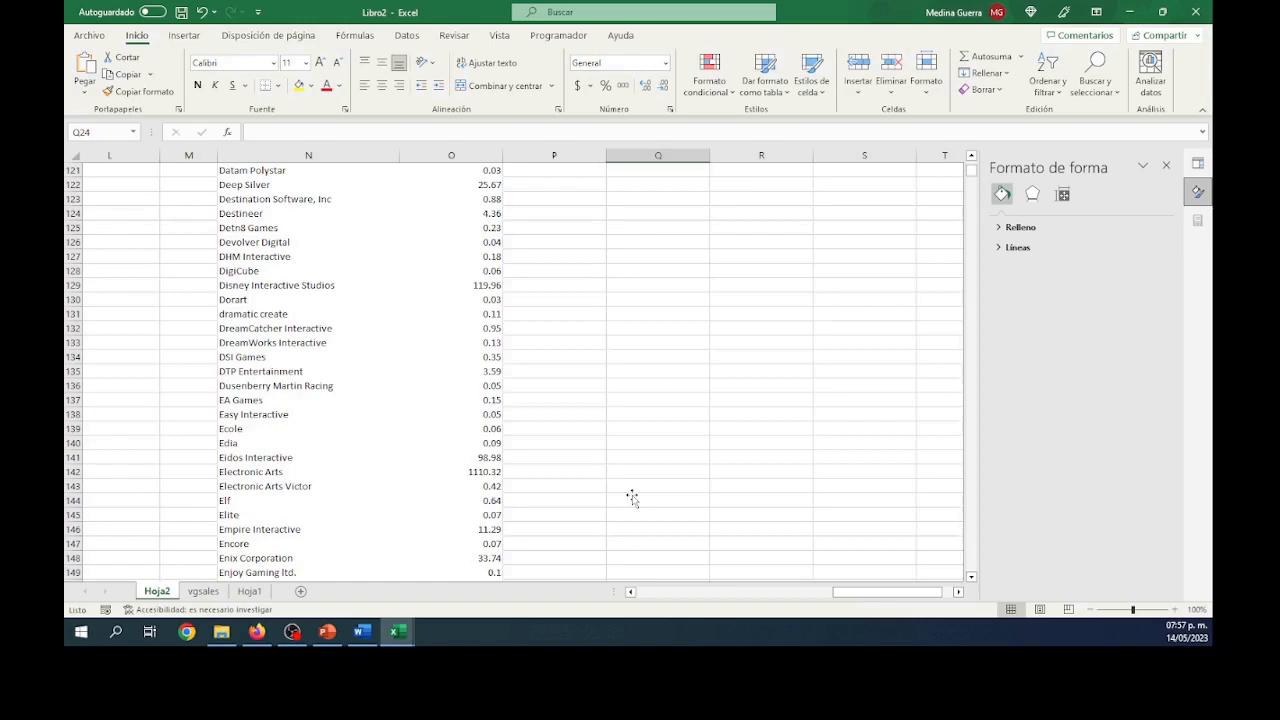
pyautogui.scroll(20, 632, 497)
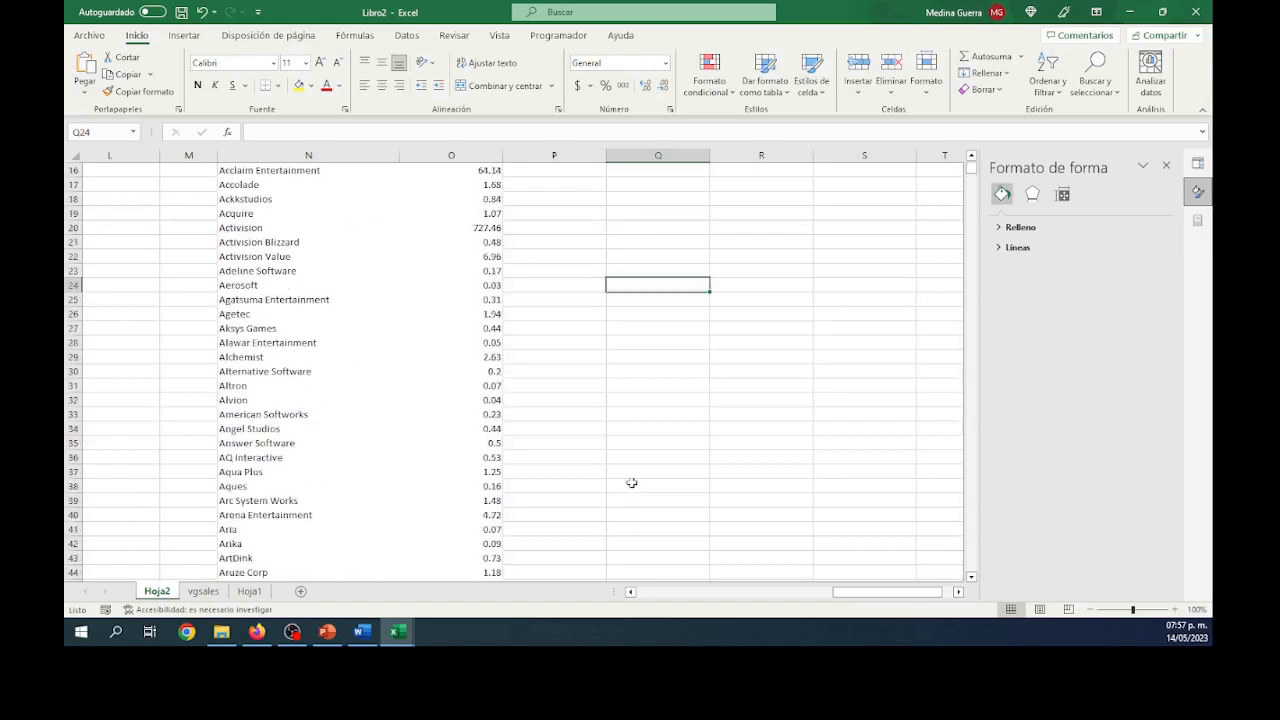
pyautogui.moveTo(852, 592)
pyautogui.mouseDown()
pyautogui.moveTo(670, 593)
pyautogui.moveTo(866, 598)
pyautogui.mouseUp()
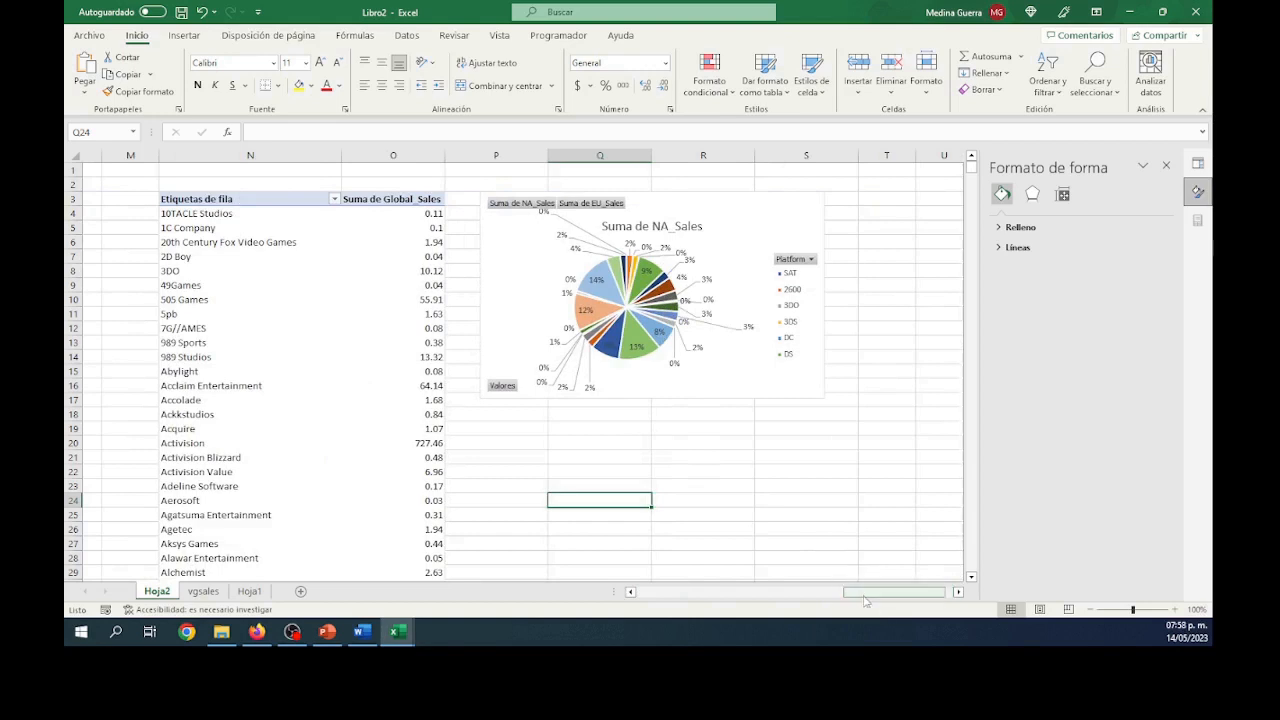